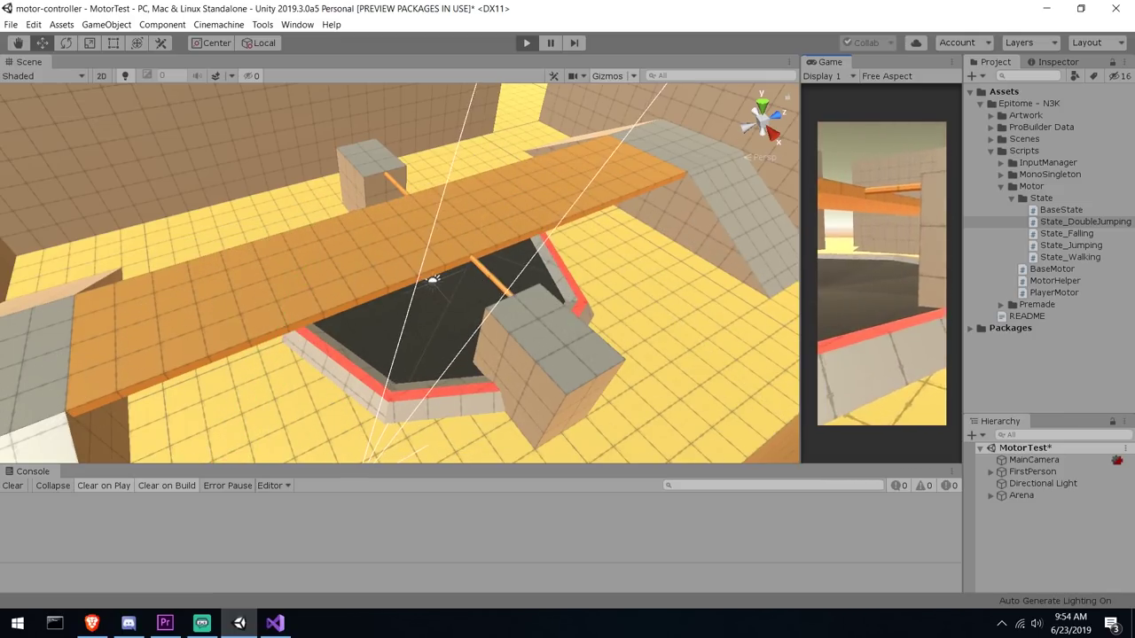
Widen the Game view, then playtest the first-person character's walking and jumping around the arena until play mode is stopped
{"action": "left_click_drag", "start_coordinate": [800, 162], "coordinate": [164, 146]}
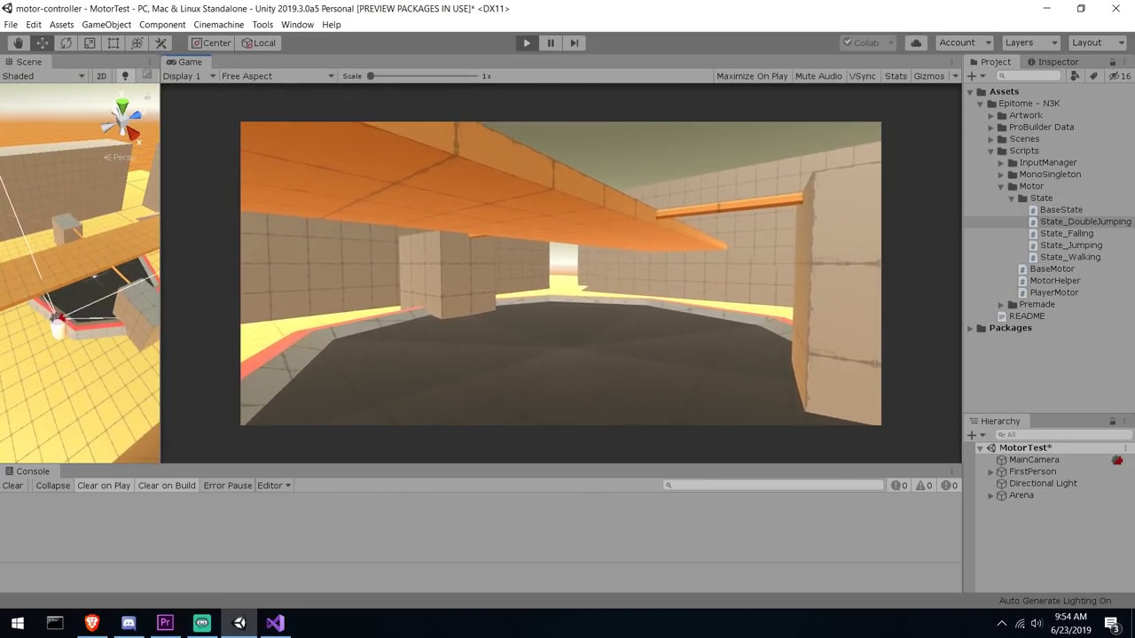
{"action": "key", "text": "w"}
{"action": "key", "text": "space"}
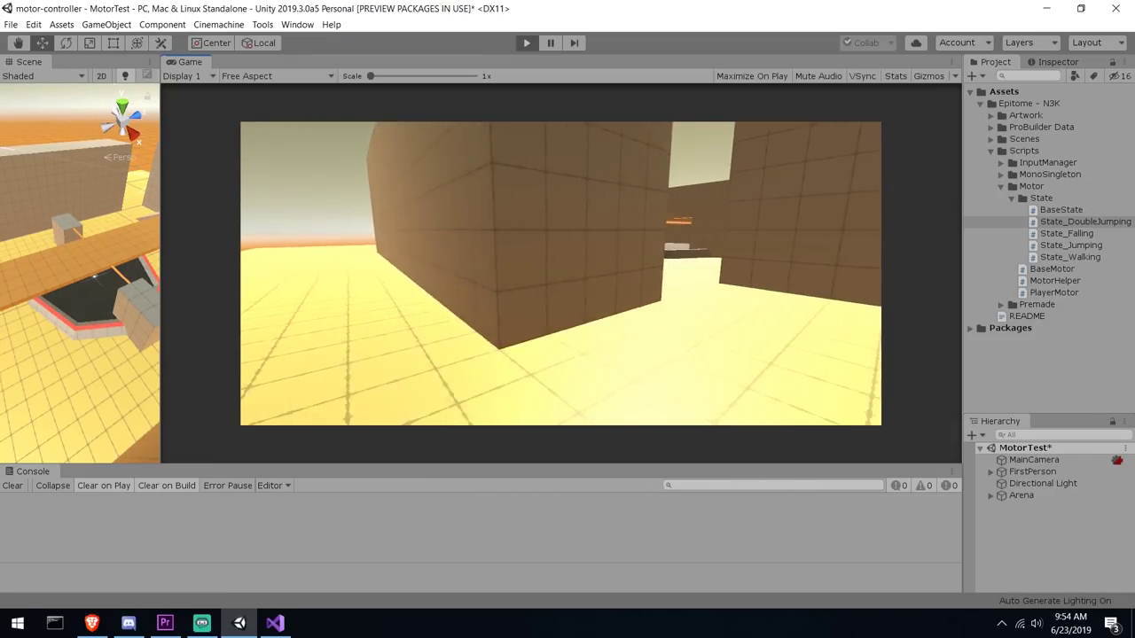
{"action": "key", "text": "w"}
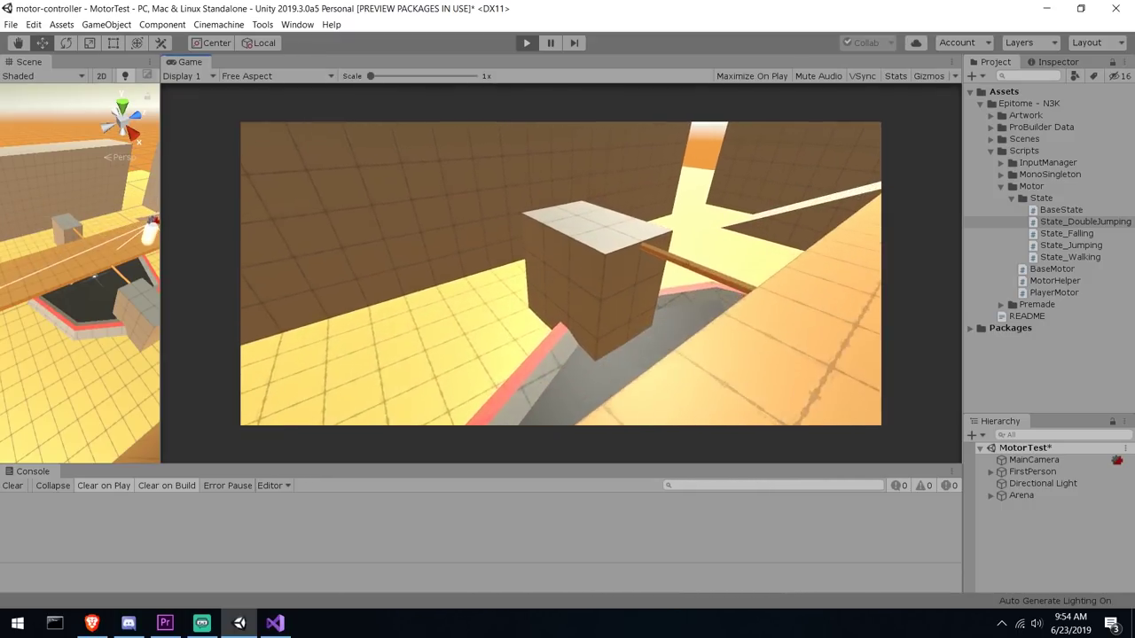
{"action": "key", "text": "w"}
{"action": "key", "text": "space"}
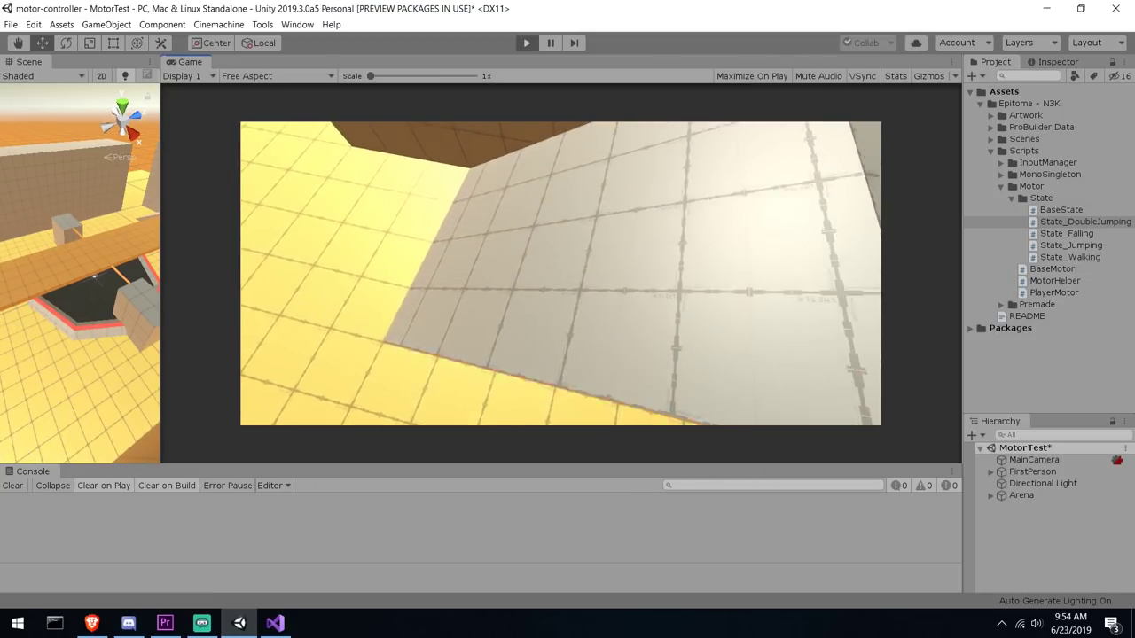
{"action": "left_click", "coordinate": [527, 42]}
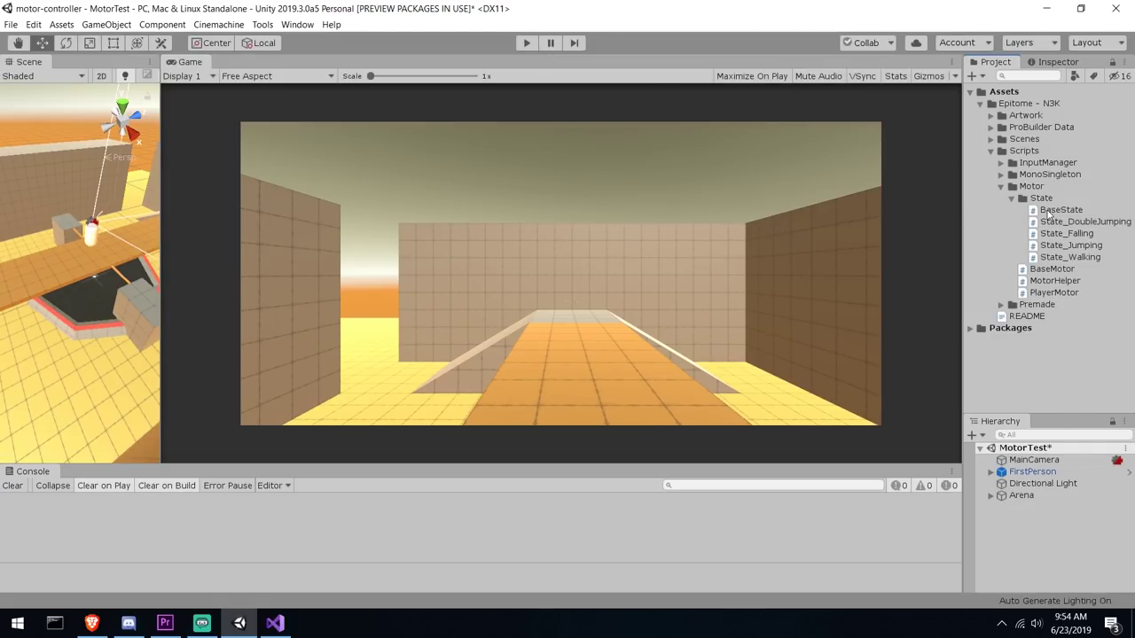
Open the BaseMotor script in Visual Studio and review its moving platform, ChangeState and OnControllerColliderHit methods
{"action": "left_click", "coordinate": [1055, 280]}
{"action": "left_click", "coordinate": [1054, 291]}
{"action": "double_click", "coordinate": [1048, 268]}
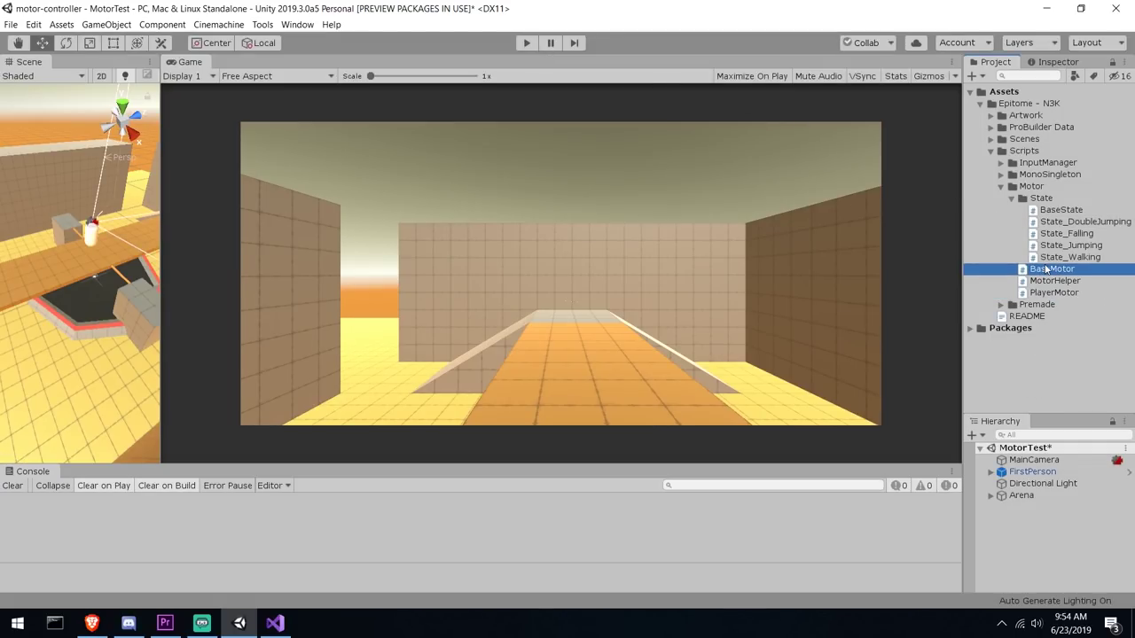
{"action": "left_click", "coordinate": [339, 186]}
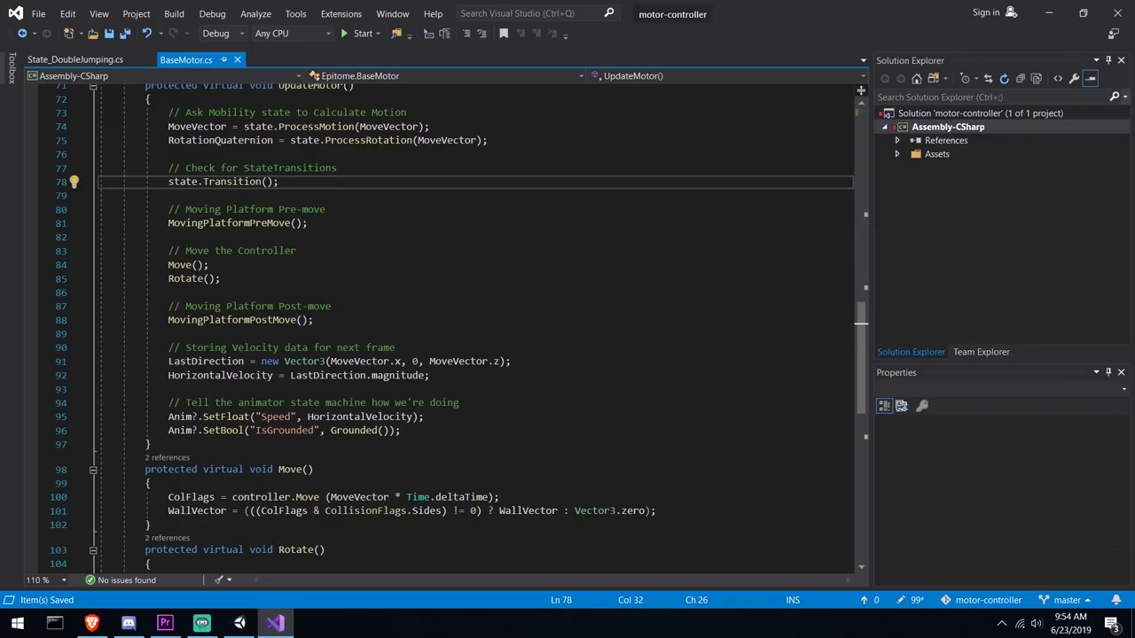
{"action": "left_click", "coordinate": [248, 322], "text": "ctrl"}
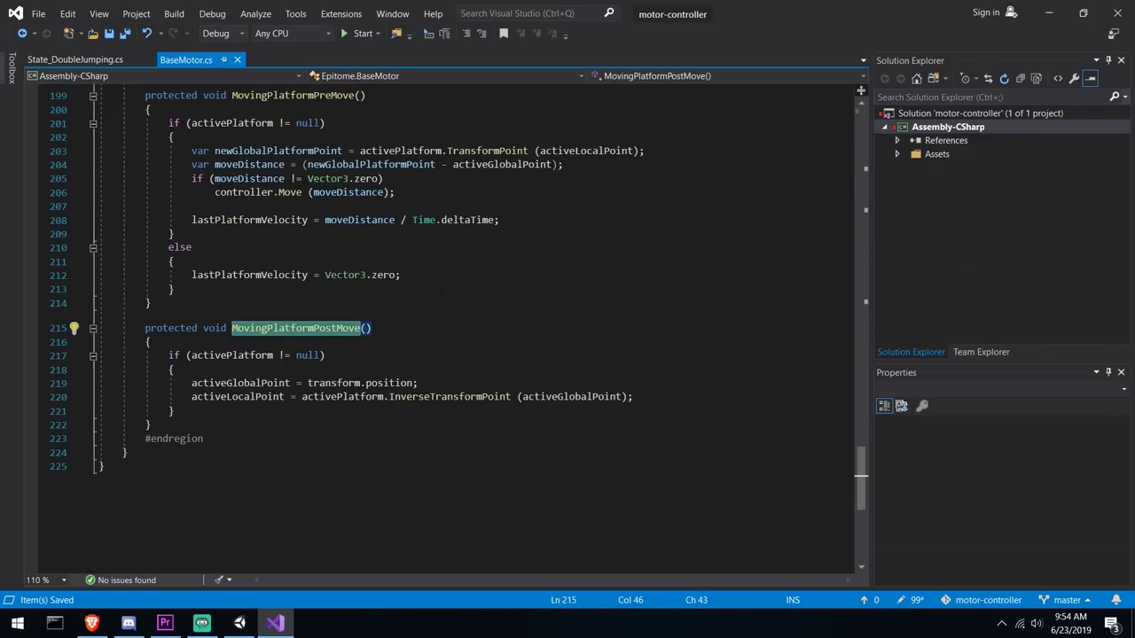
{"action": "scroll", "coordinate": [379, 428], "scroll_direction": "up", "scroll_amount": 15}
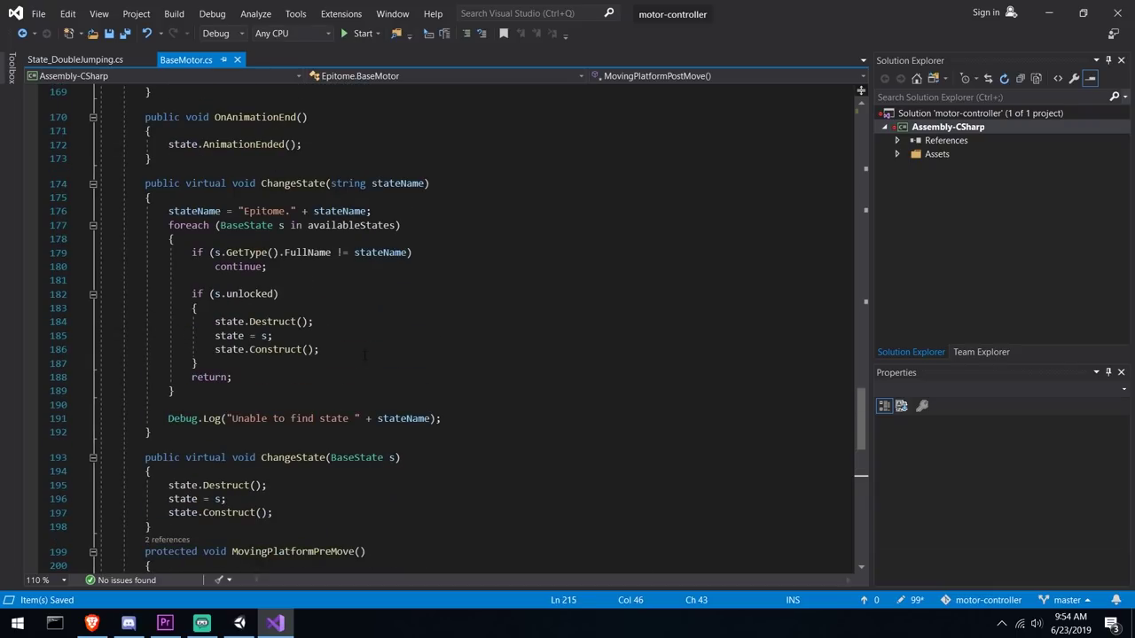
{"action": "left_click", "coordinate": [407, 188]}
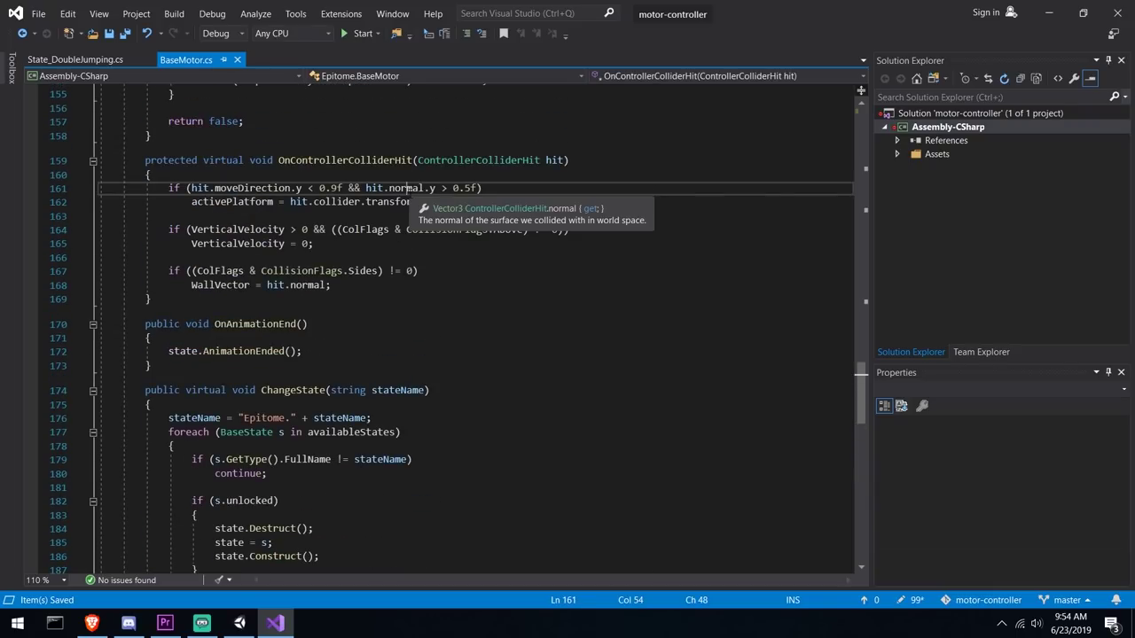
Review the ProcessMotion method and the other overrides in the State_DoubleJumping script
{"action": "left_click", "coordinate": [76, 60]}
{"action": "double_click", "coordinate": [332, 192]}
{"action": "scroll", "coordinate": [390, 227], "scroll_direction": "up", "scroll_amount": 5}
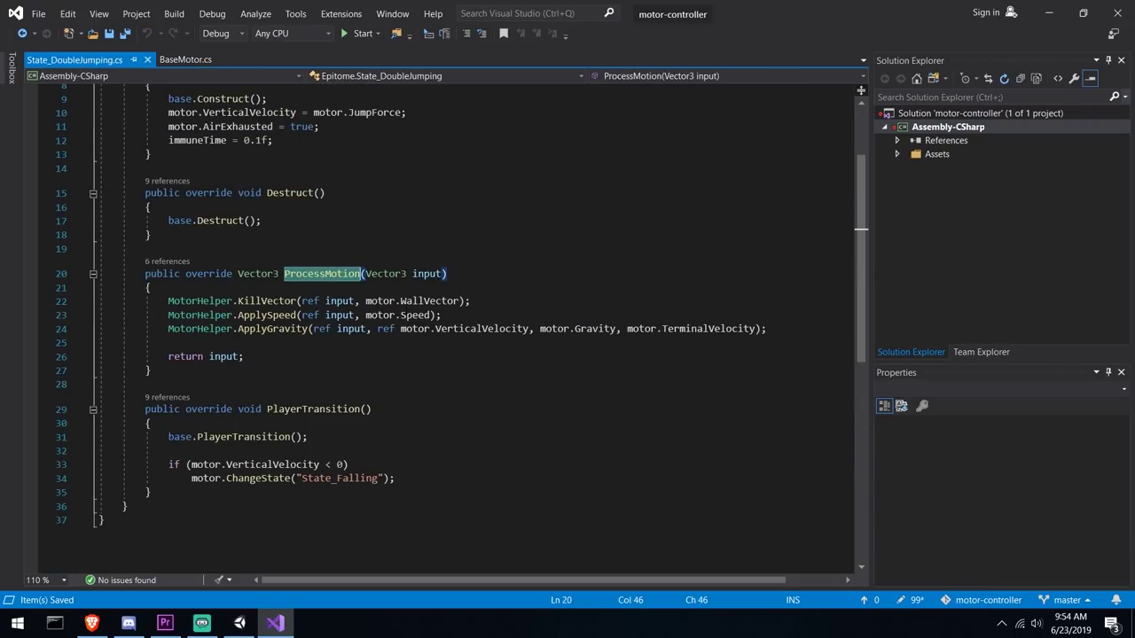
Go to the BaseState class definition and examine its Construct, Destruct, transition, ProcessAnimation, ProcessMotion and ProcessRotation methods
{"action": "left_click", "coordinate": [351, 160]}
{"action": "key", "text": "F12"}
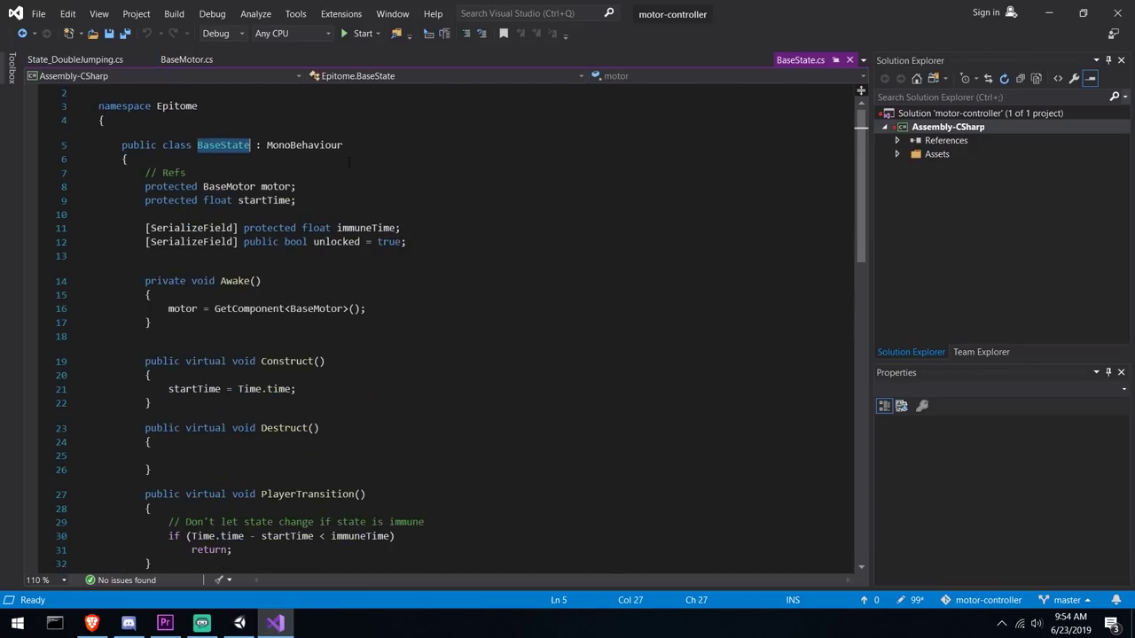
{"action": "scroll", "coordinate": [368, 285], "scroll_direction": "down", "scroll_amount": 1}
{"action": "left_click", "coordinate": [280, 282]}
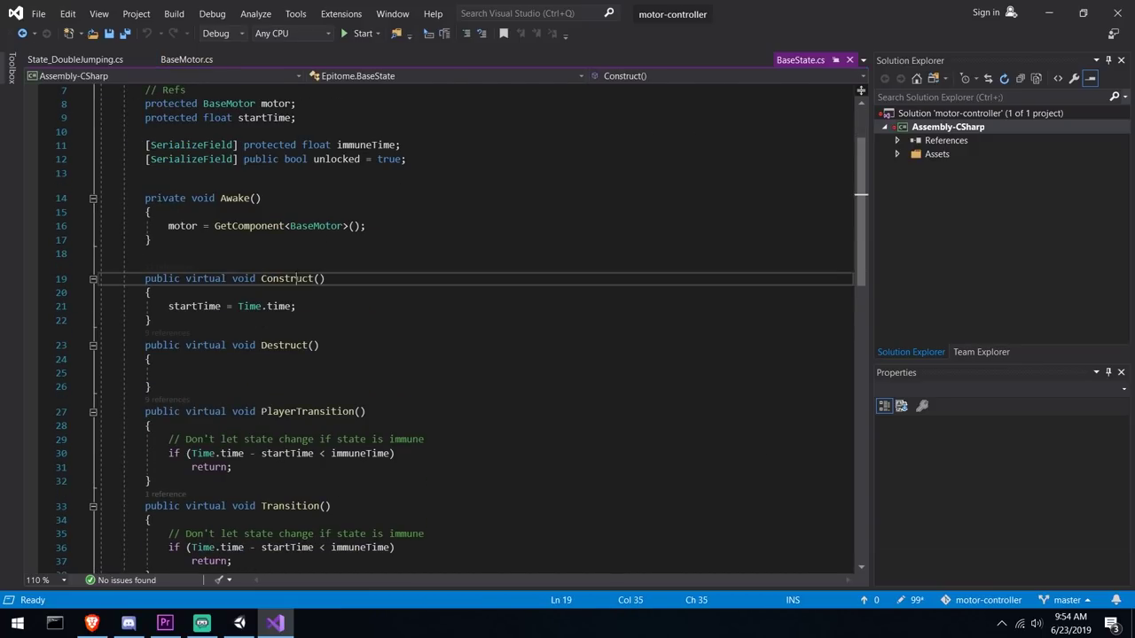
{"action": "left_click", "coordinate": [306, 345]}
{"action": "scroll", "coordinate": [297, 342], "scroll_direction": "down", "scroll_amount": 4}
{"action": "scroll", "coordinate": [404, 376], "scroll_direction": "down", "scroll_amount": 4}
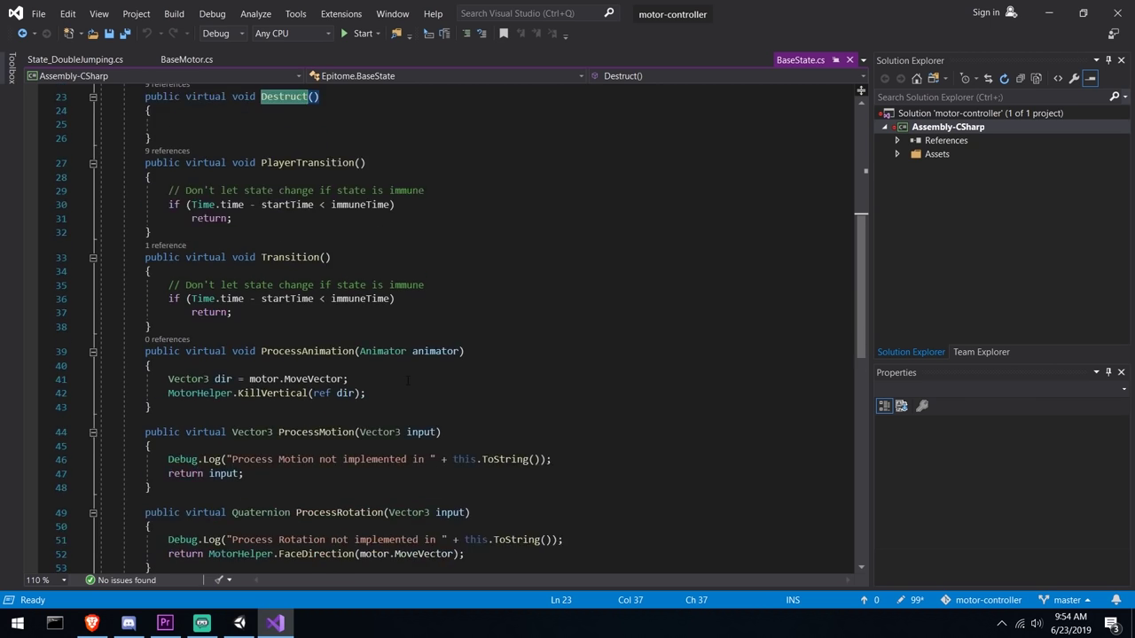
{"action": "double_click", "coordinate": [305, 227]}
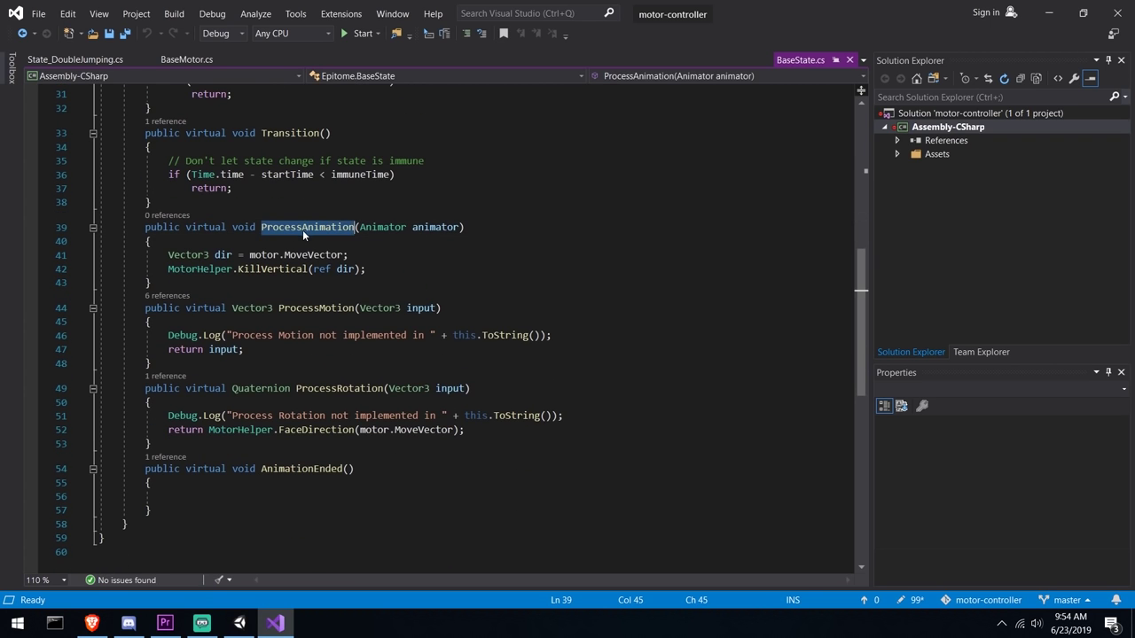
{"action": "double_click", "coordinate": [315, 307]}
{"action": "double_click", "coordinate": [331, 388]}
{"action": "left_click", "coordinate": [594, 335]}
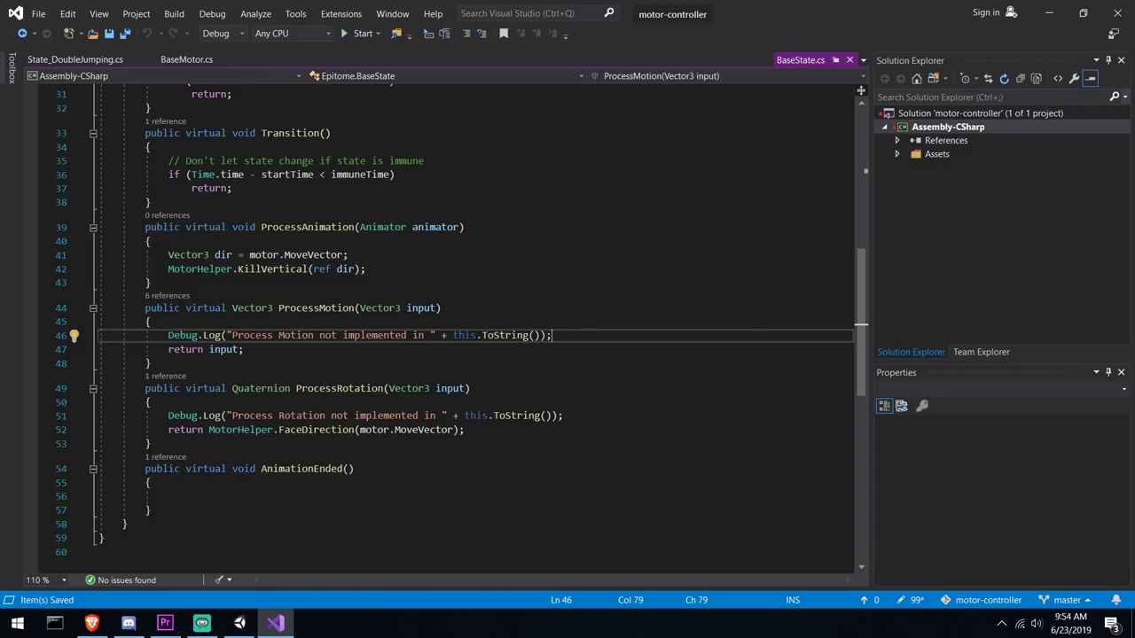
Switch back to Unity and delete the FirstPerson object from the MotorTest scene
{"action": "left_click", "coordinate": [1049, 13]}
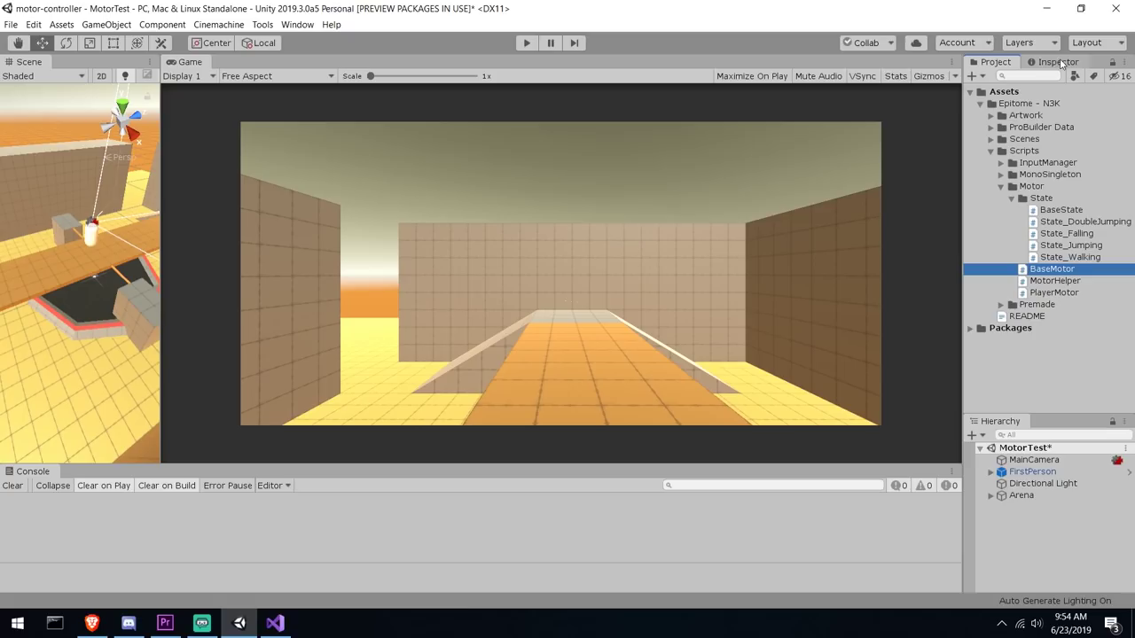
{"action": "left_click", "coordinate": [1037, 474]}
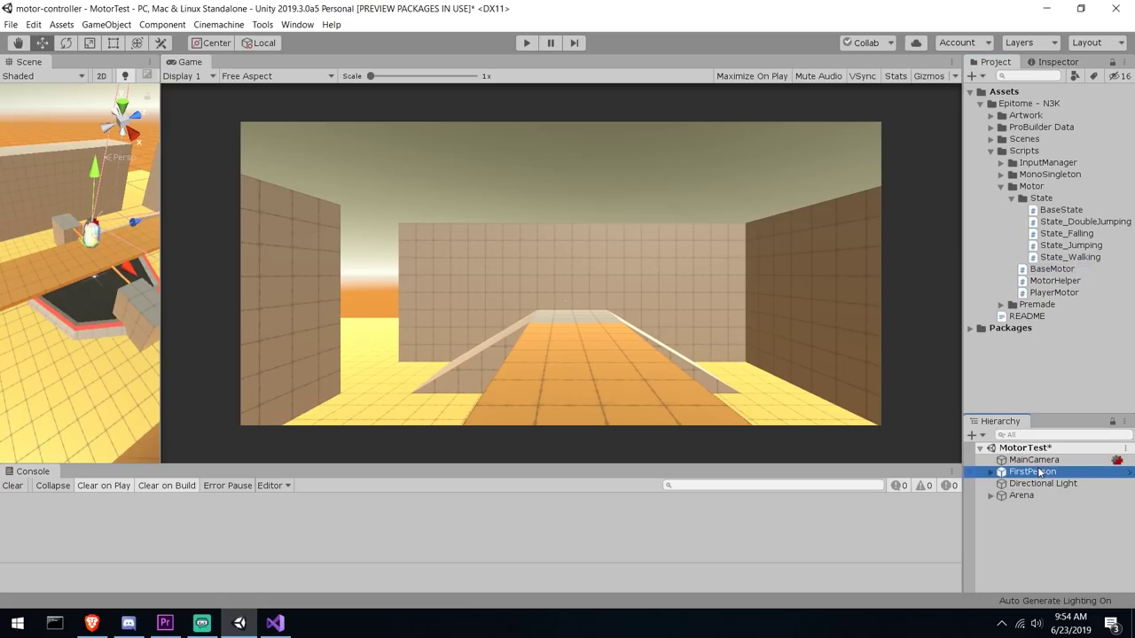
{"action": "key", "text": "Delete"}
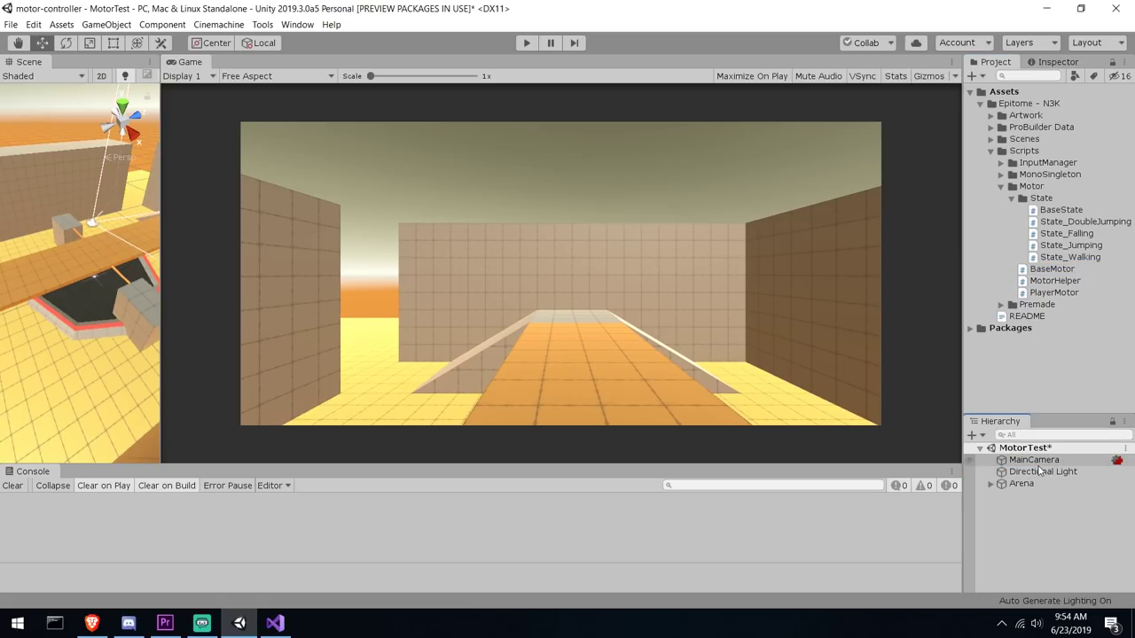
Place the ThirdPerson prefab from the Premade Controller's ThirdPerson folder on top of the grey wall in the arena
{"action": "left_click", "coordinate": [1001, 187]}
{"action": "left_click", "coordinate": [1001, 198]}
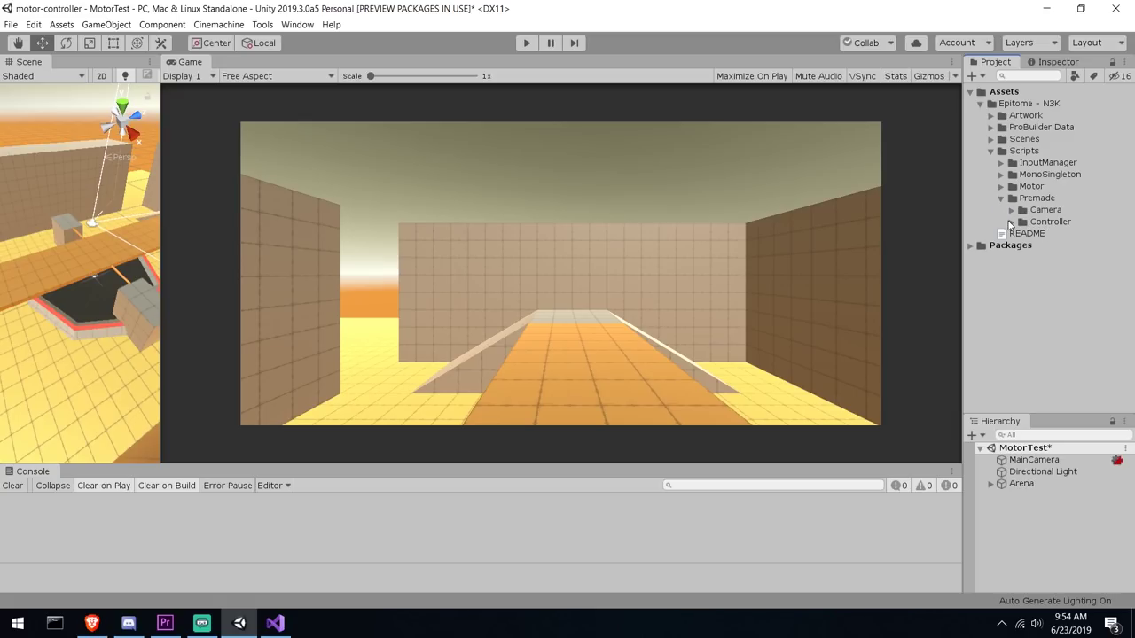
{"action": "left_click", "coordinate": [1010, 222]}
{"action": "scroll", "coordinate": [89, 170], "scroll_direction": "down", "scroll_amount": 4}
{"action": "middle_click_drag", "start_coordinate": [90, 170], "coordinate": [60, 120]}
{"action": "left_click", "coordinate": [1021, 234]}
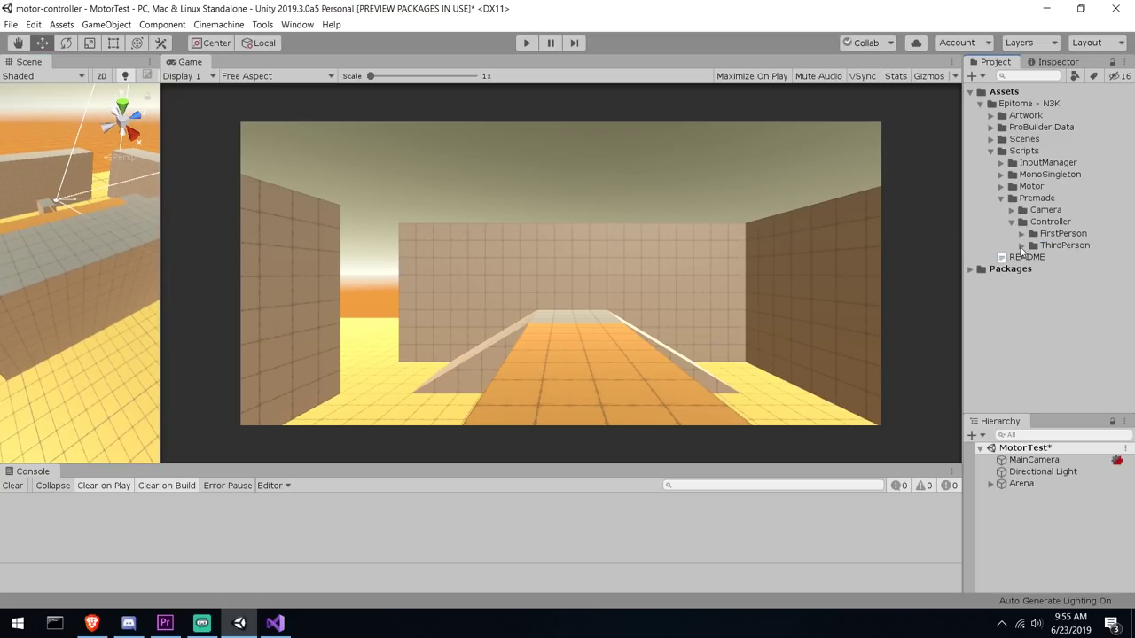
{"action": "left_click", "coordinate": [1021, 245]}
{"action": "left_click_drag", "start_coordinate": [1074, 257], "coordinate": [59, 242]}
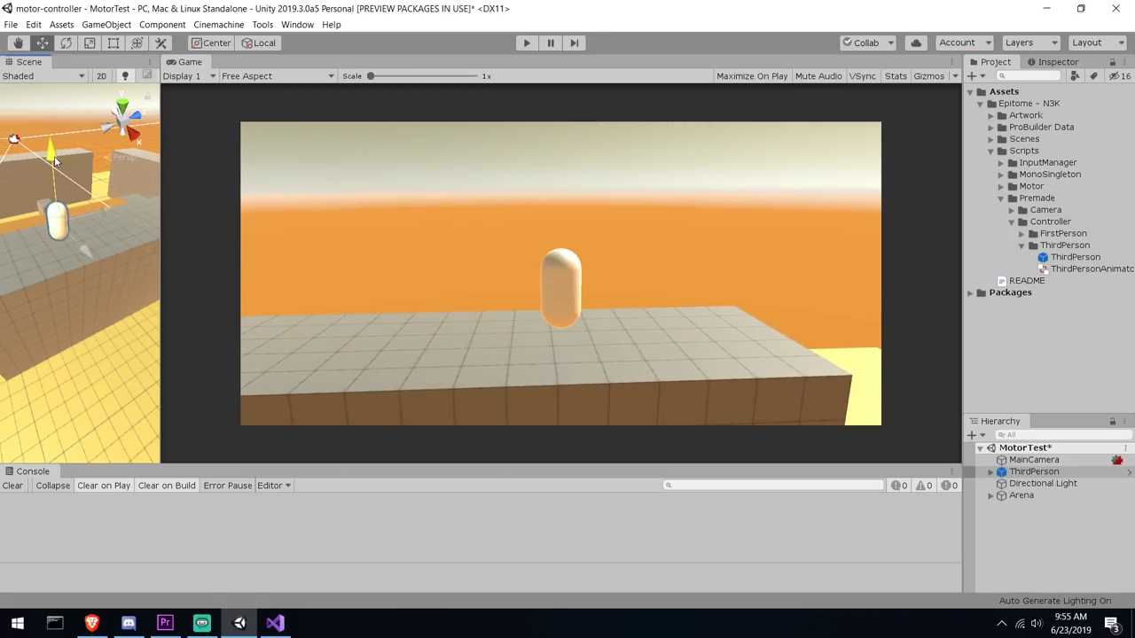
Enter play mode and run the third-person capsule along the tops of the arena's grey walls
{"action": "left_click", "coordinate": [526, 42]}
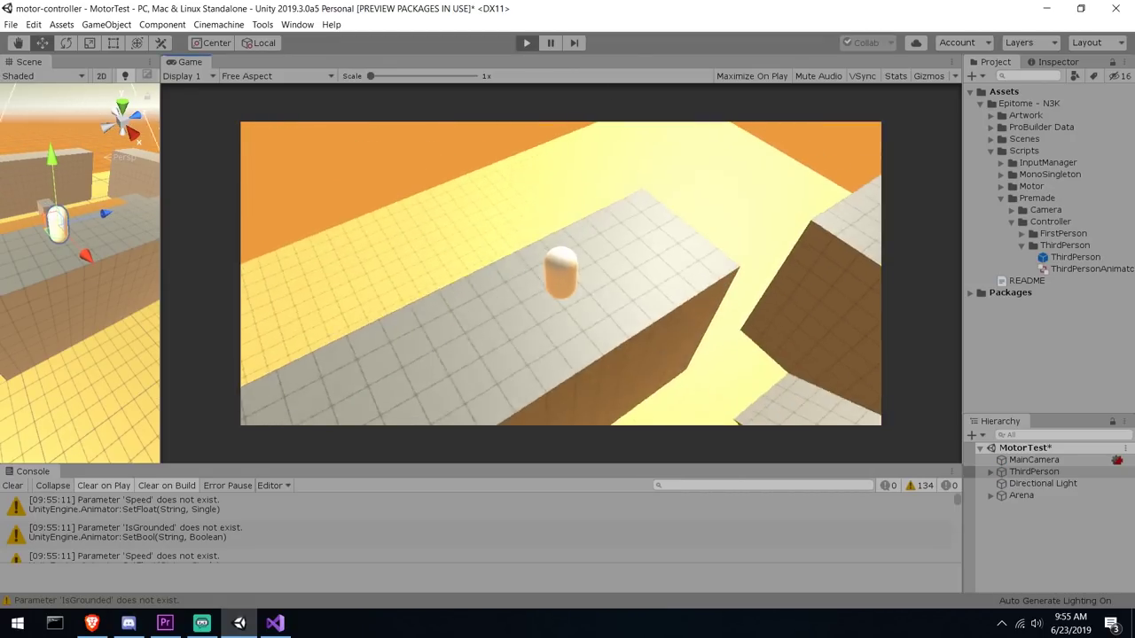
{"action": "key", "text": "w"}
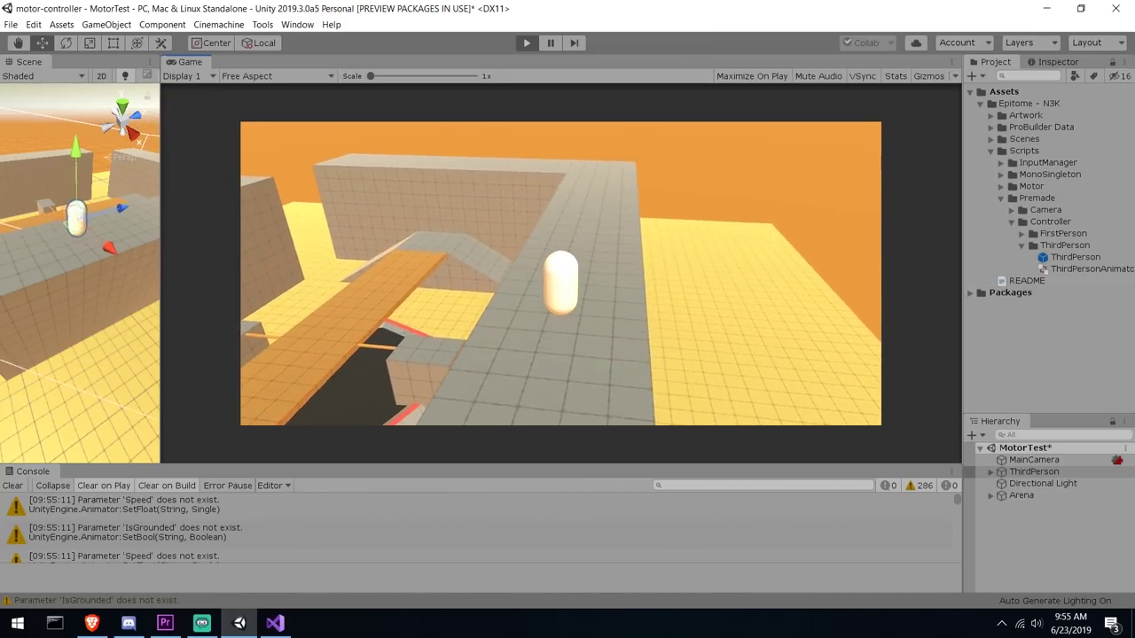
{"action": "key", "text": "w"}
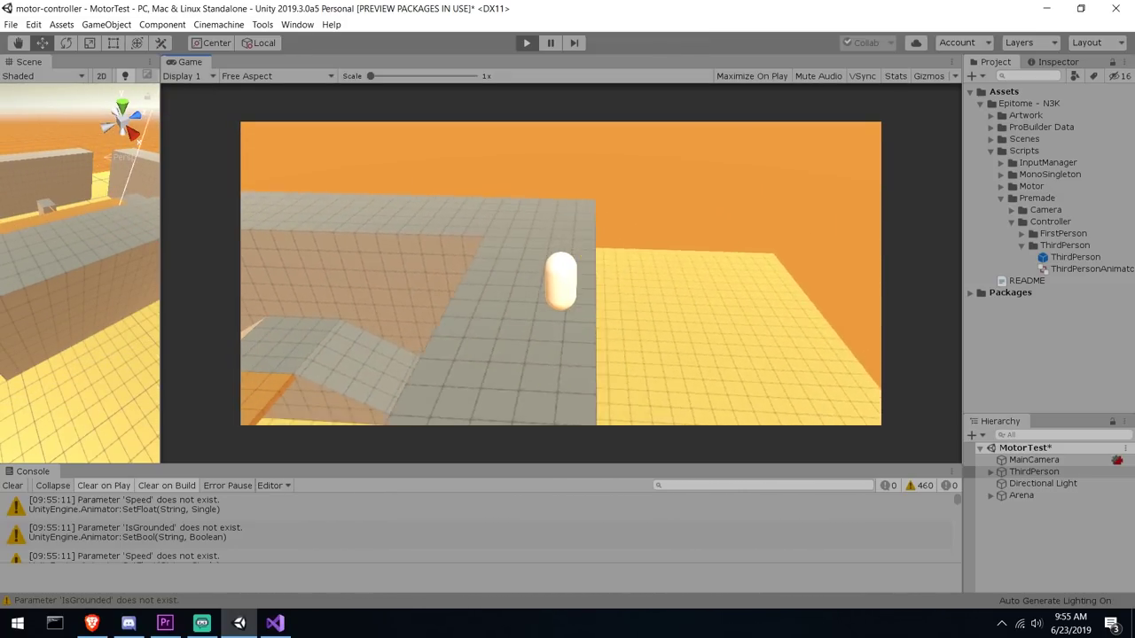
{"action": "key", "text": "w"}
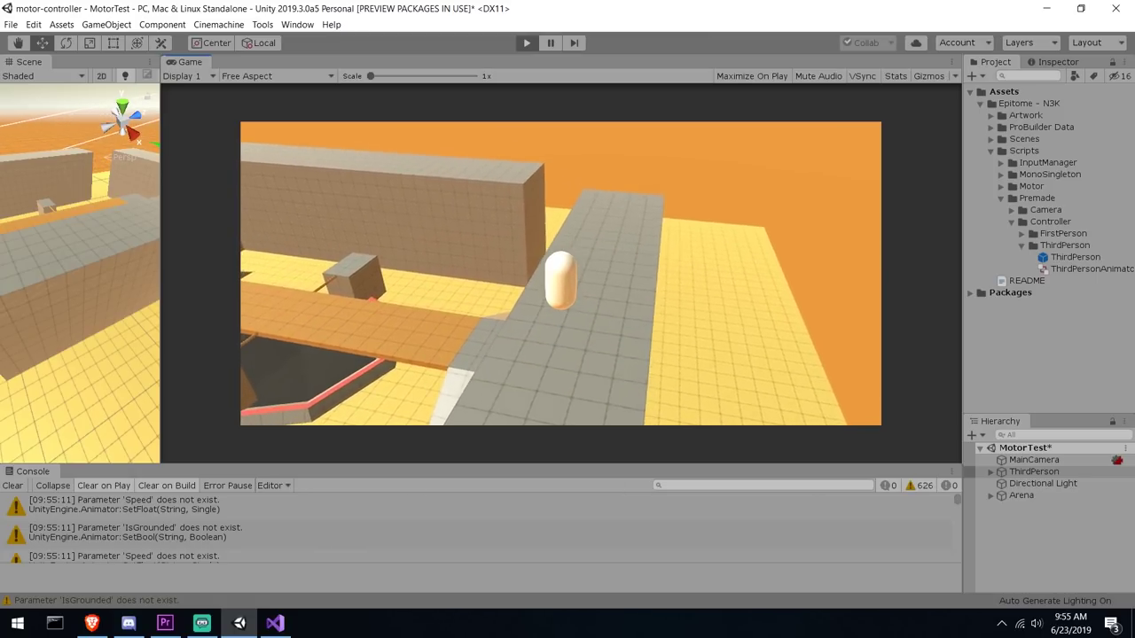
{"action": "key", "text": "w"}
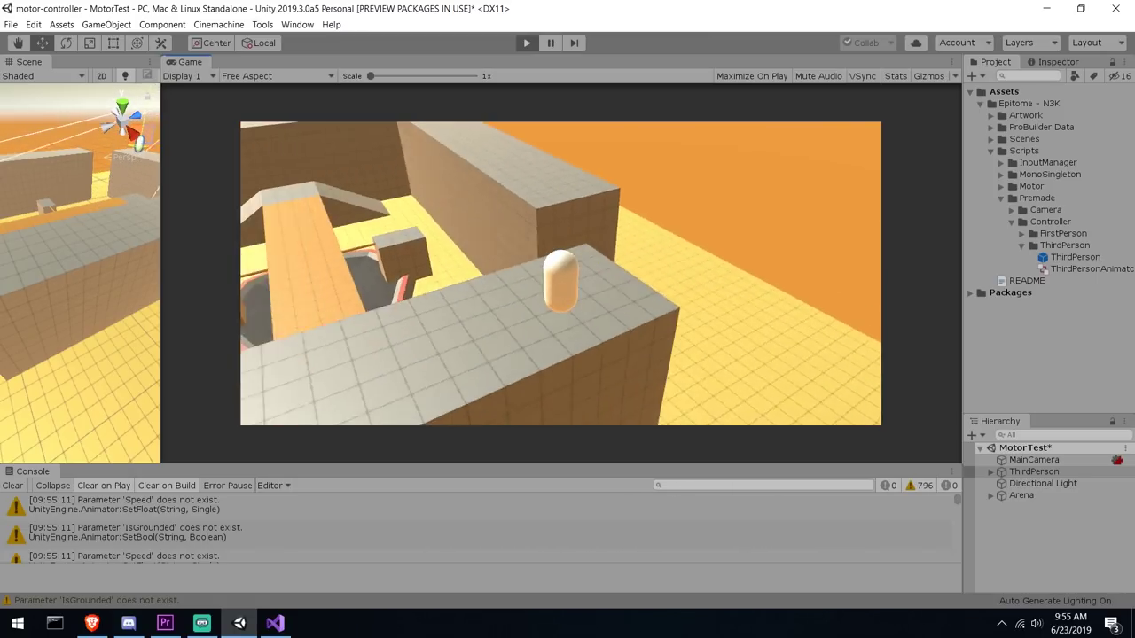
{"action": "key", "text": "w"}
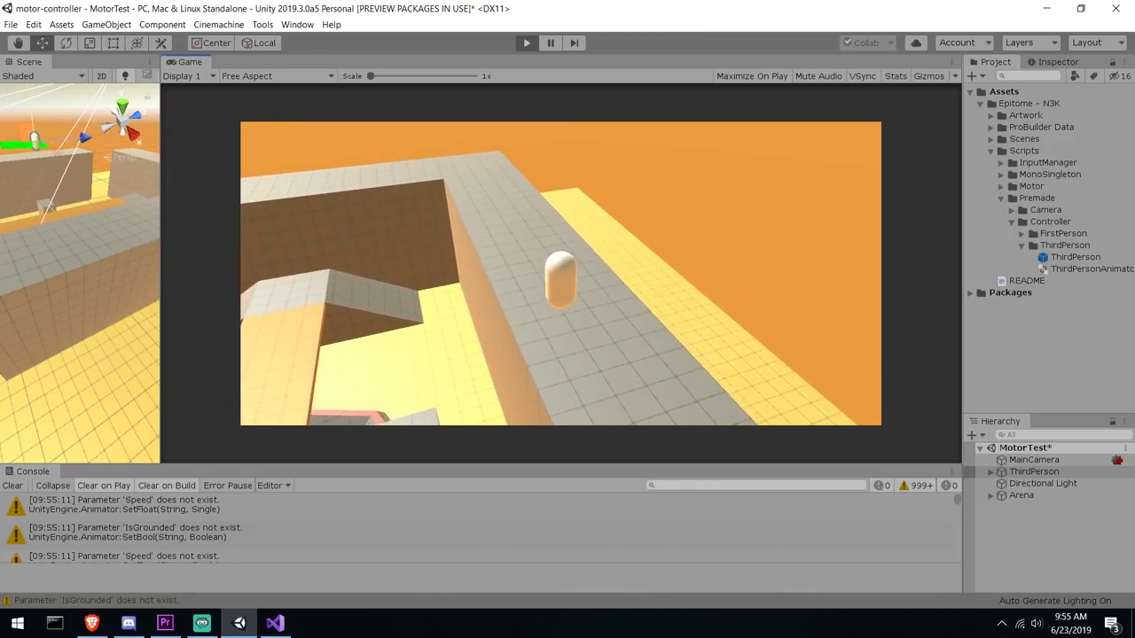
{"action": "key", "text": "w"}
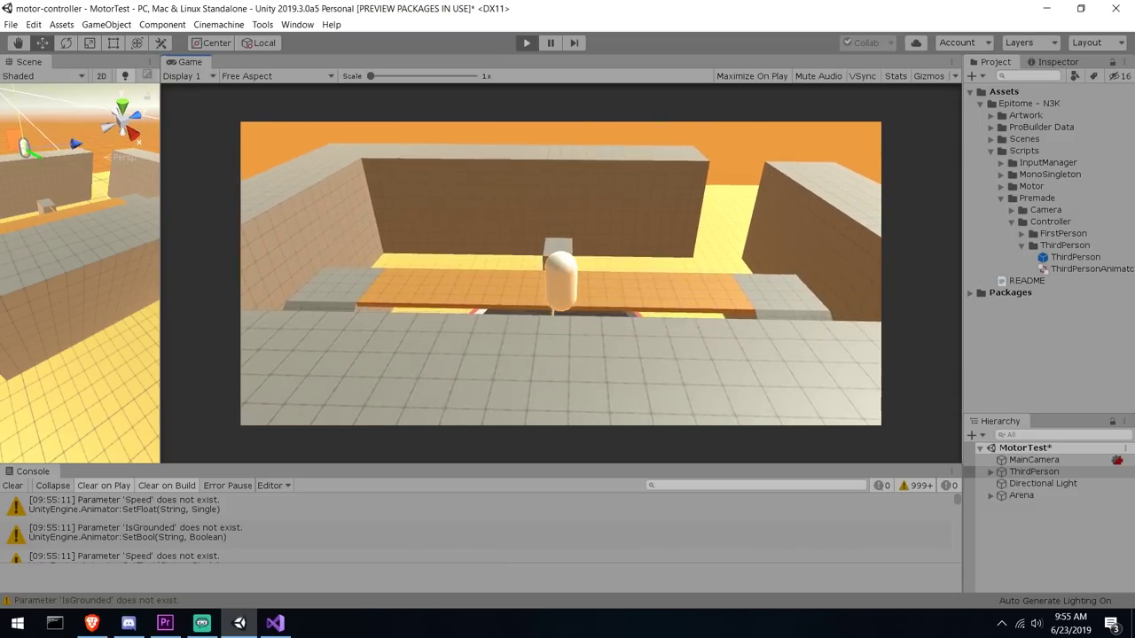
Jump the capsule off the wall and run it along the orange bridge towards the grey ramp
{"action": "key", "text": "space"}
{"action": "key", "text": "w"}
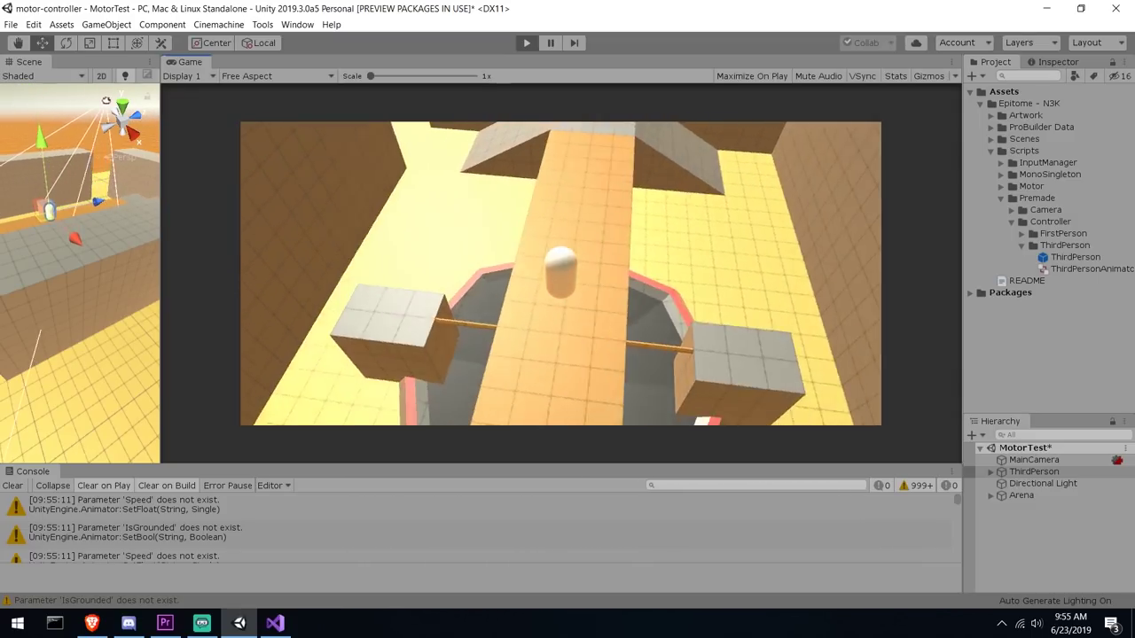
{"action": "key", "text": "w"}
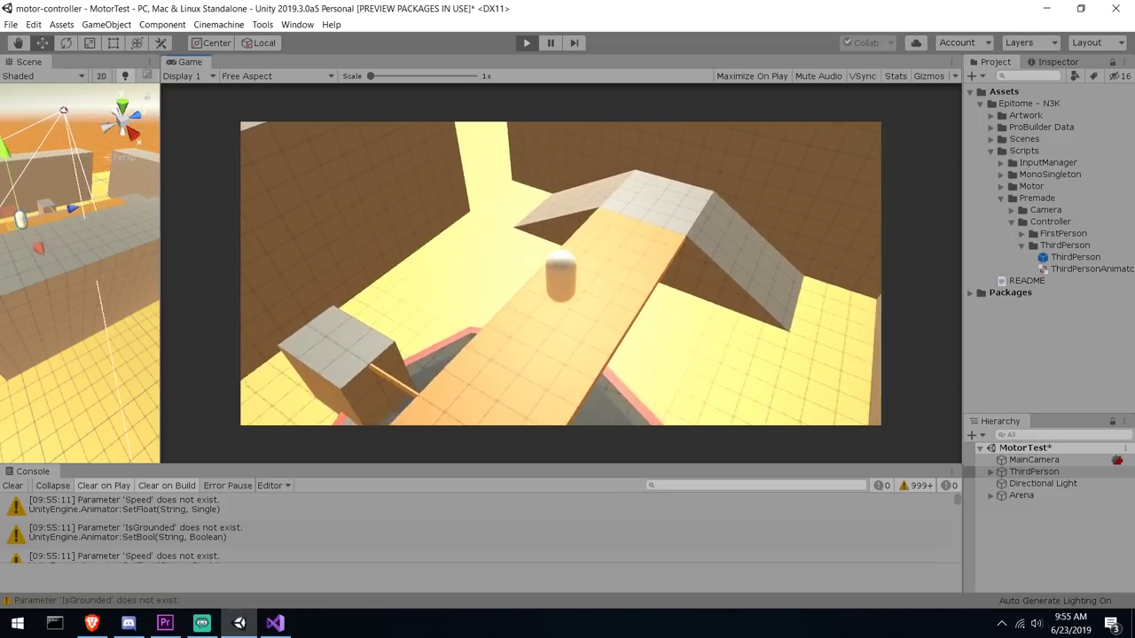
{"action": "key", "text": "w"}
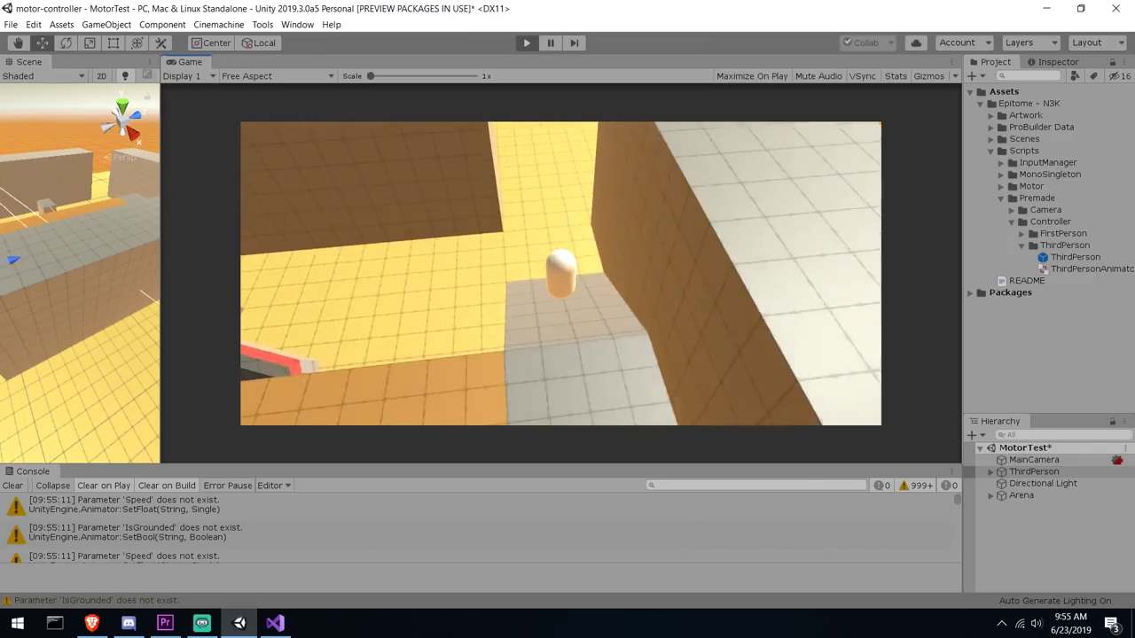
Run the capsule around the tall walls on the yellow ground outside the arena, and exit play mode
{"action": "key", "text": "w"}
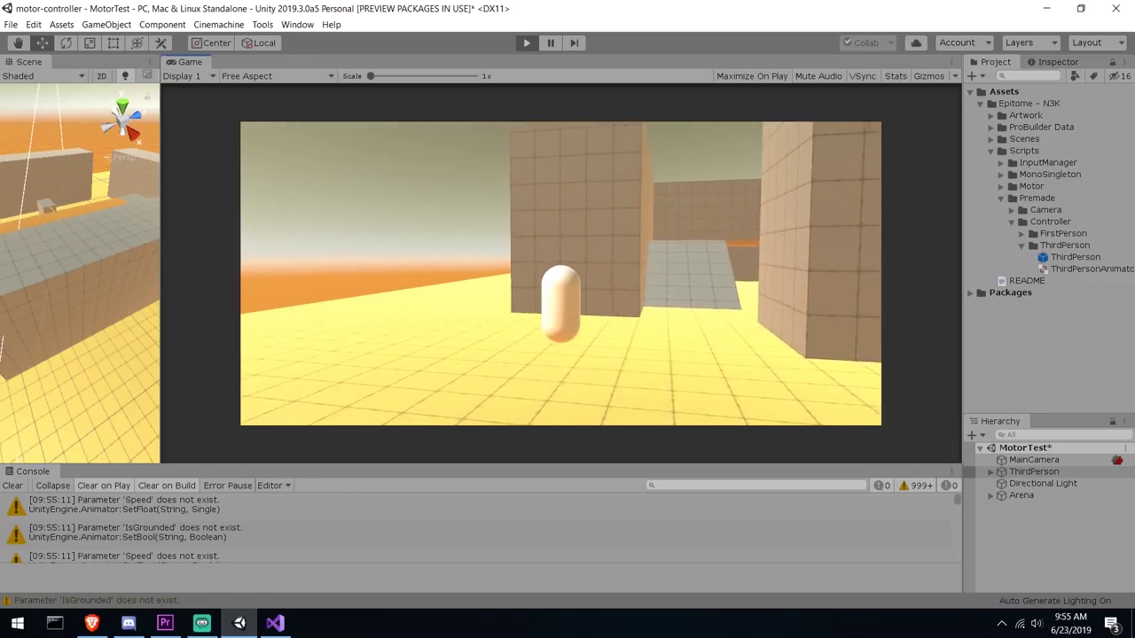
{"action": "key", "text": "w"}
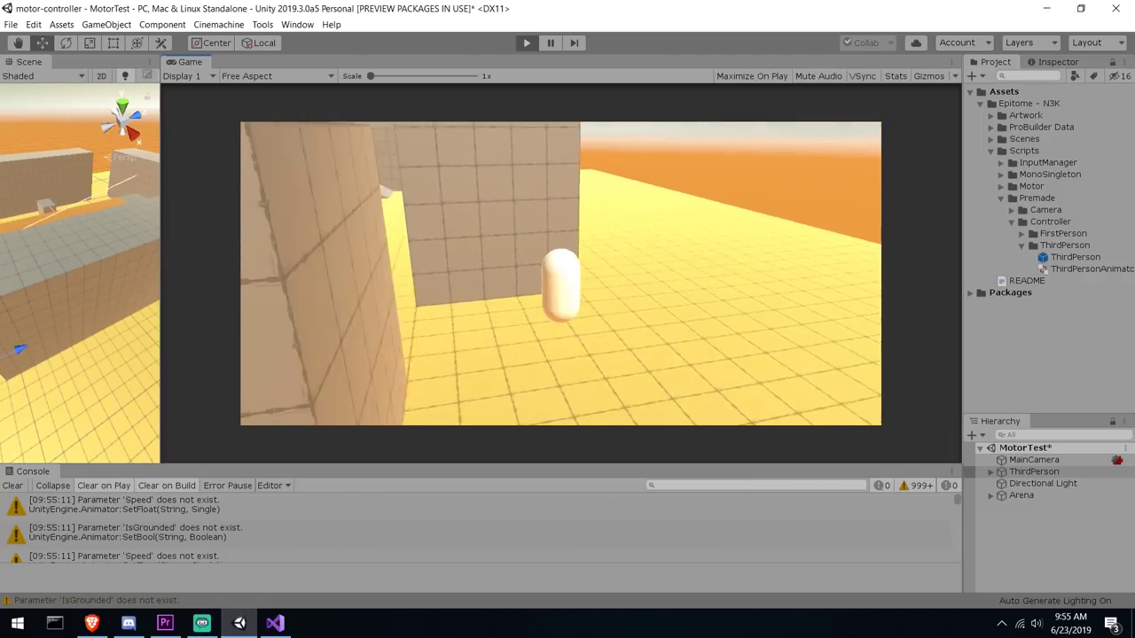
{"action": "key", "text": "w"}
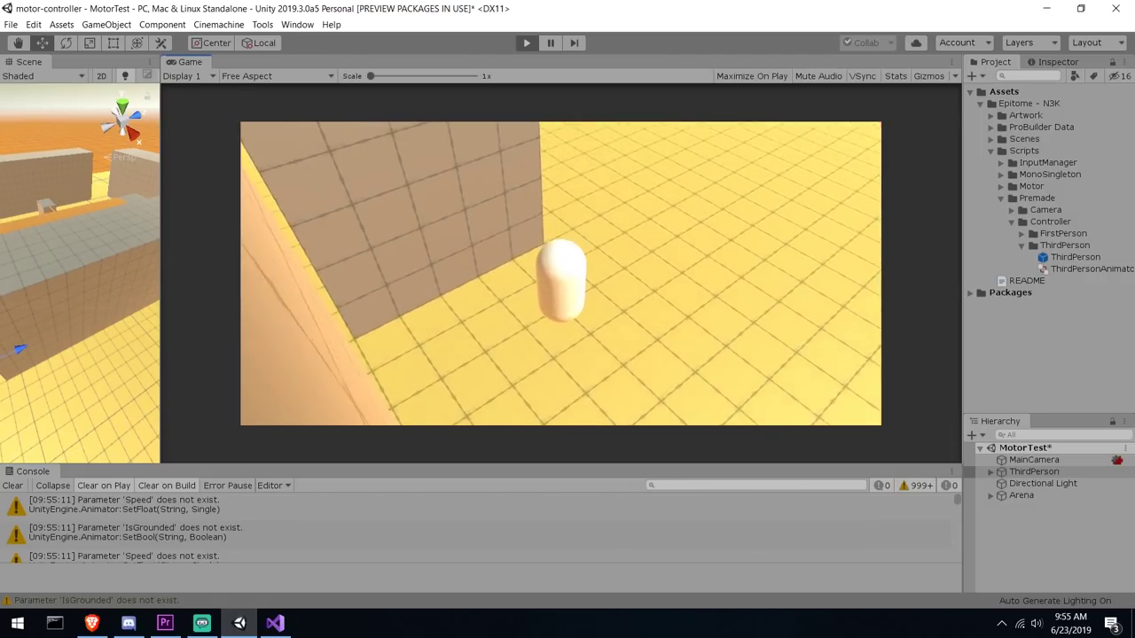
{"action": "key", "text": "w"}
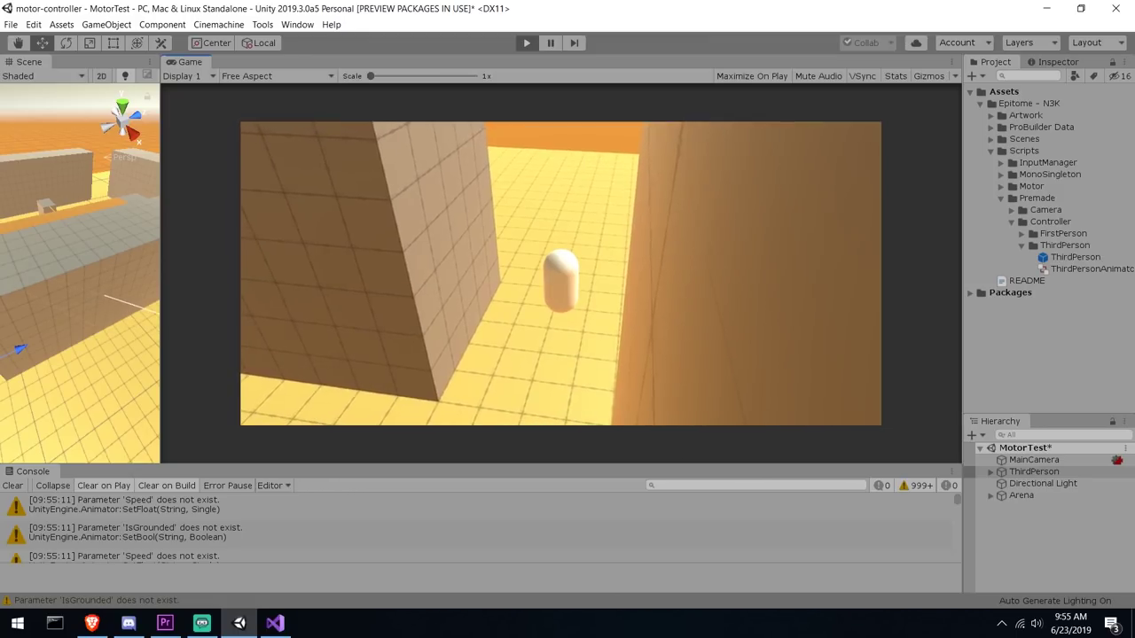
{"action": "key", "text": "w"}
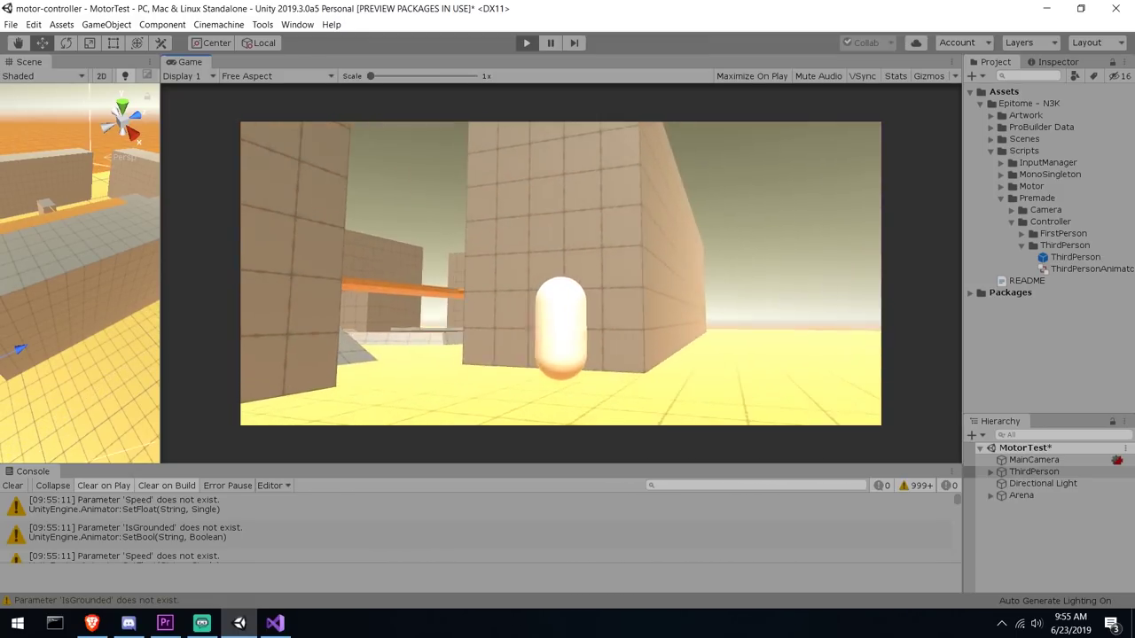
{"action": "key", "text": "w"}
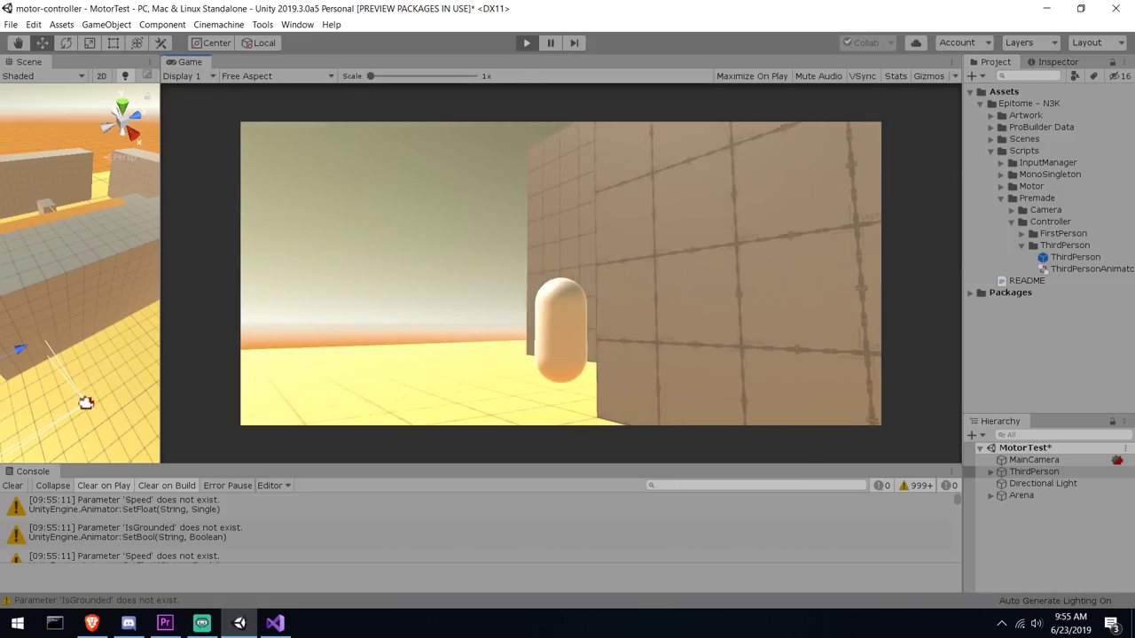
{"action": "key", "text": "s"}
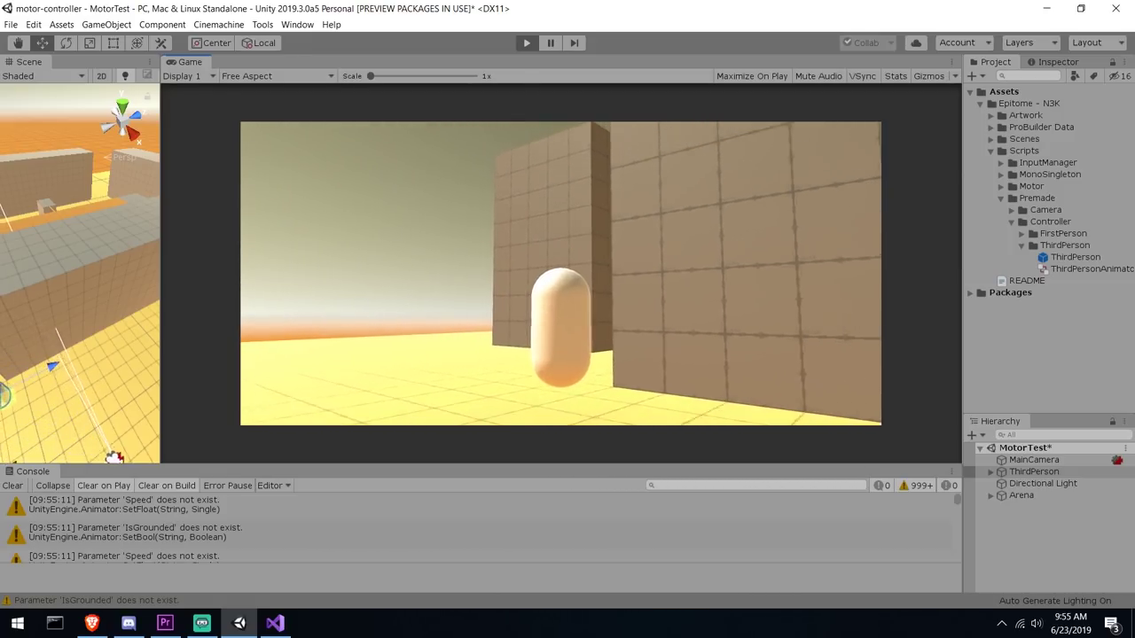
{"action": "key", "text": "Escape"}
{"action": "left_click", "coordinate": [527, 44]}
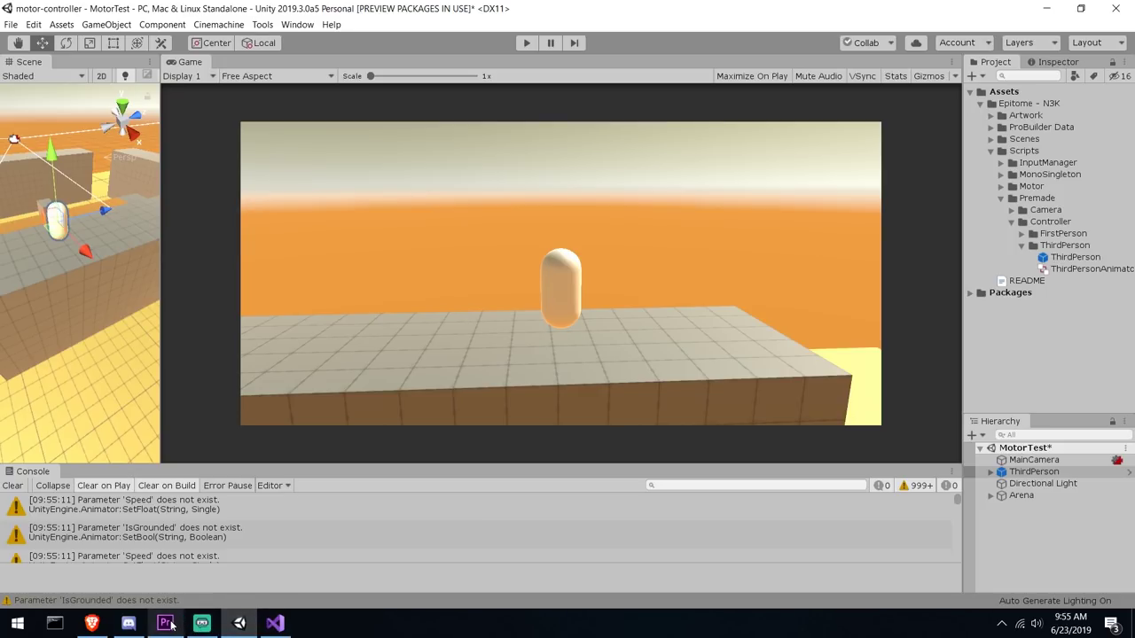
{"action": "left_click", "coordinate": [214, 628]}
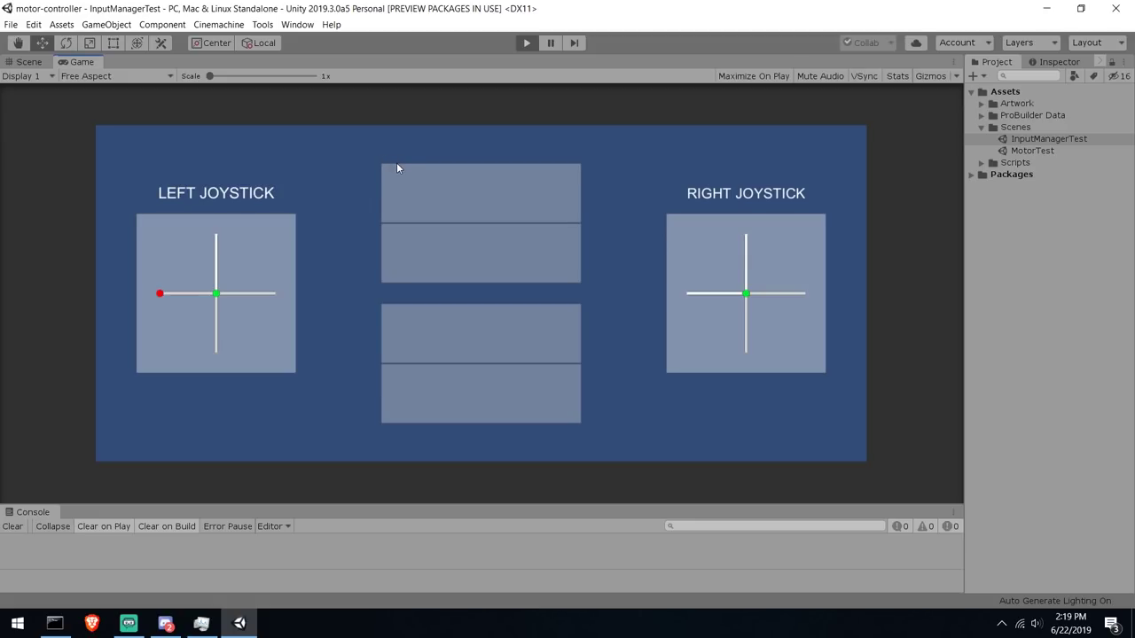
Test keyboard movement in all four directions on the LEFT JOYSTICK display of the running InputManagerTest scene
{"action": "key", "text": "d"}
{"action": "key", "text": "s"}
{"action": "key", "text": "a"}
{"action": "key", "text": "d"}
{"action": "key", "text": "w"}
{"action": "key", "text": "a"}
{"action": "key", "text": "s"}
{"action": "key", "text": "d"}
{"action": "key", "text": "w"}
{"action": "key", "text": "s"}
Test the action button input repeatedly in the InputManagerTest scene and stop play mode
{"action": "key", "text": "space"}
{"action": "key", "text": "space"}
{"action": "key", "text": "space"}
{"action": "left_click", "coordinate": [1077, 156]}
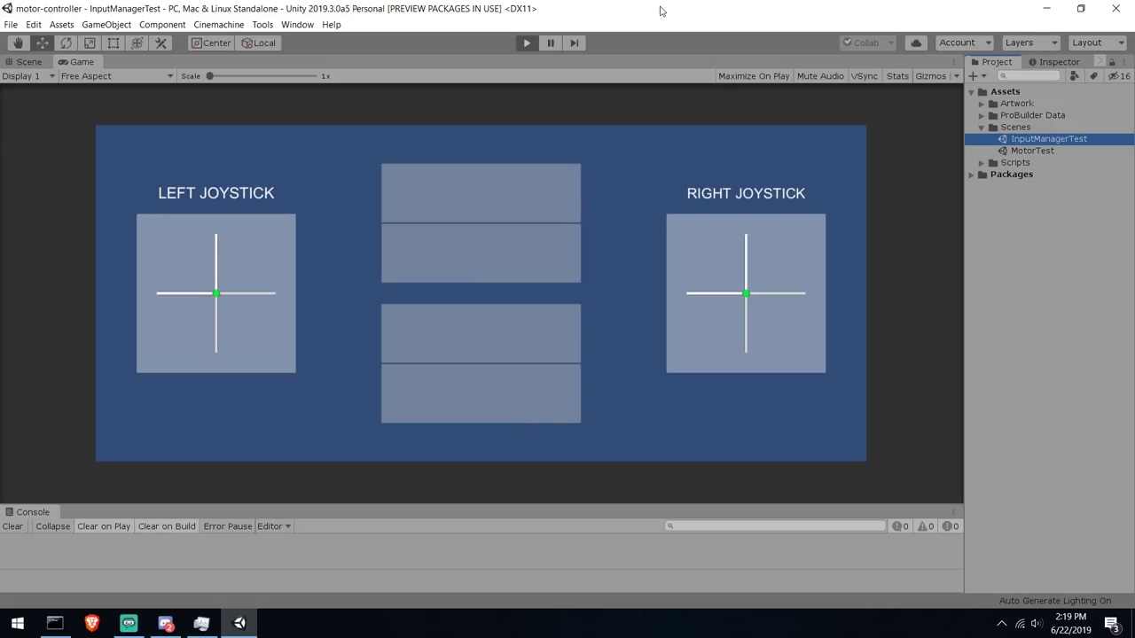
{"action": "left_click", "coordinate": [526, 42]}
Open the Input category of the Project Settings and expand the Axes list down to the custom joystick and button entries
{"action": "left_click", "coordinate": [10, 24]}
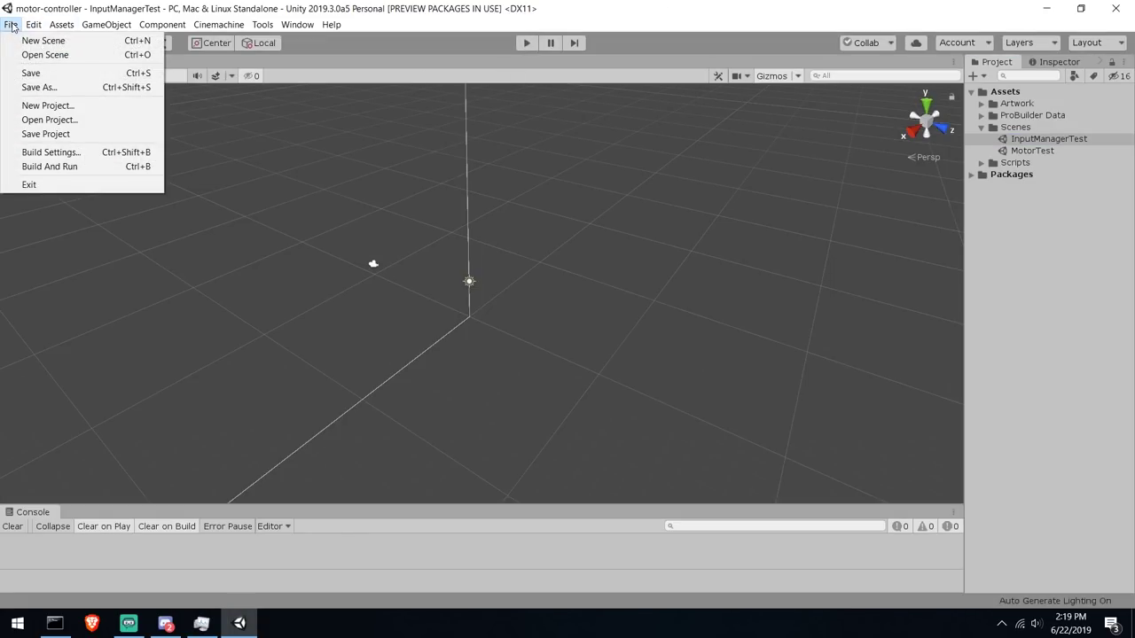
{"action": "mouse_move", "coordinate": [30, 25]}
{"action": "left_click", "coordinate": [98, 372]}
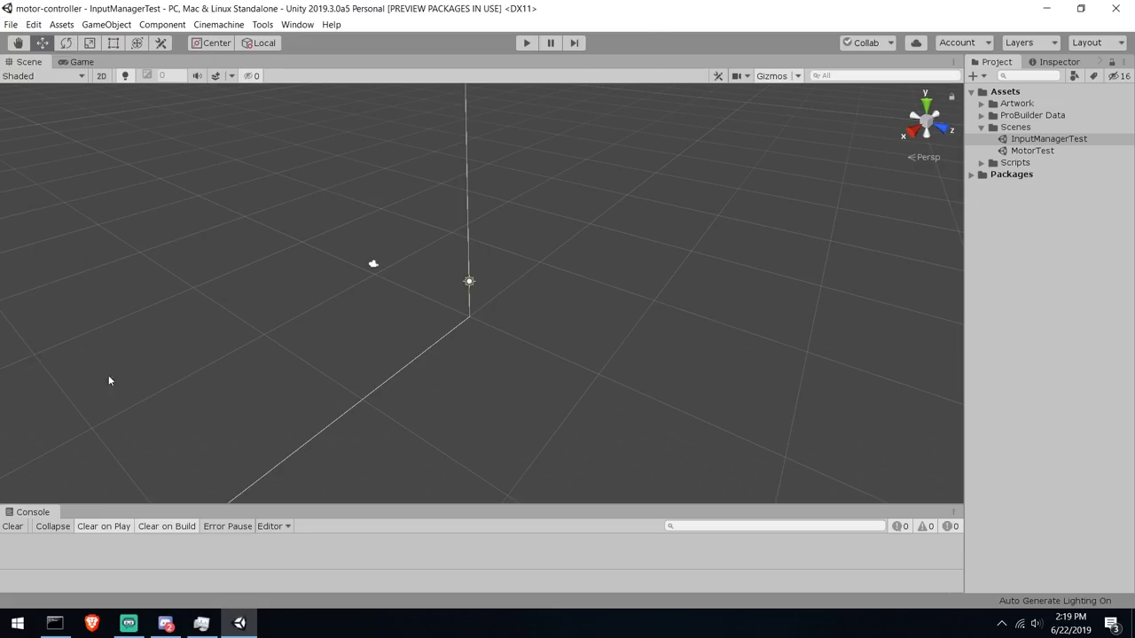
{"action": "left_click", "coordinate": [52, 76]}
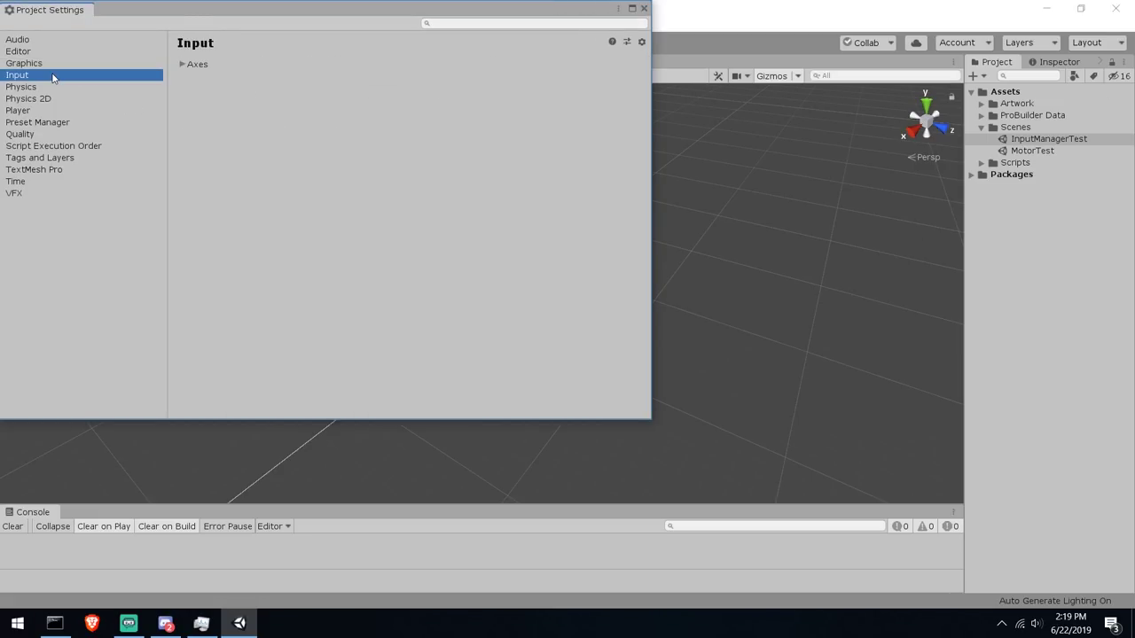
{"action": "left_click", "coordinate": [188, 66]}
{"action": "scroll", "coordinate": [321, 221], "scroll_direction": "down", "scroll_amount": 5}
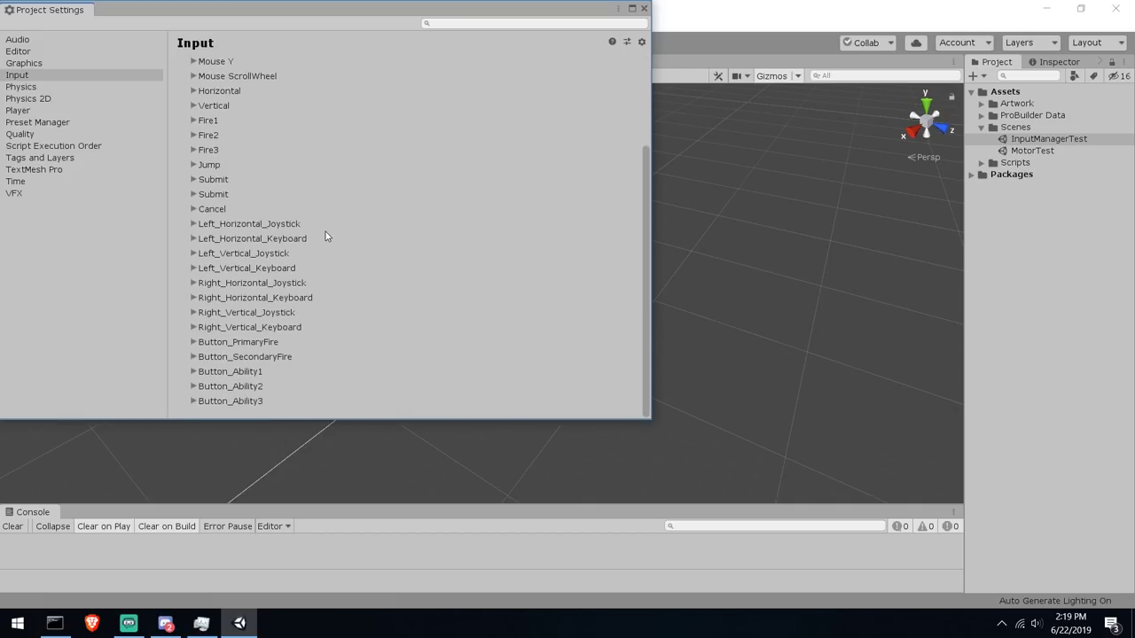
Examine the Left_Horizontal_Joystick, Button_PrimaryFire and Button_Ability1 to Button_Ability3 axis settings, and close the Project Settings
{"action": "left_click", "coordinate": [264, 225]}
{"action": "left_click", "coordinate": [263, 226]}
{"action": "left_click", "coordinate": [253, 343]}
{"action": "left_click", "coordinate": [256, 343]}
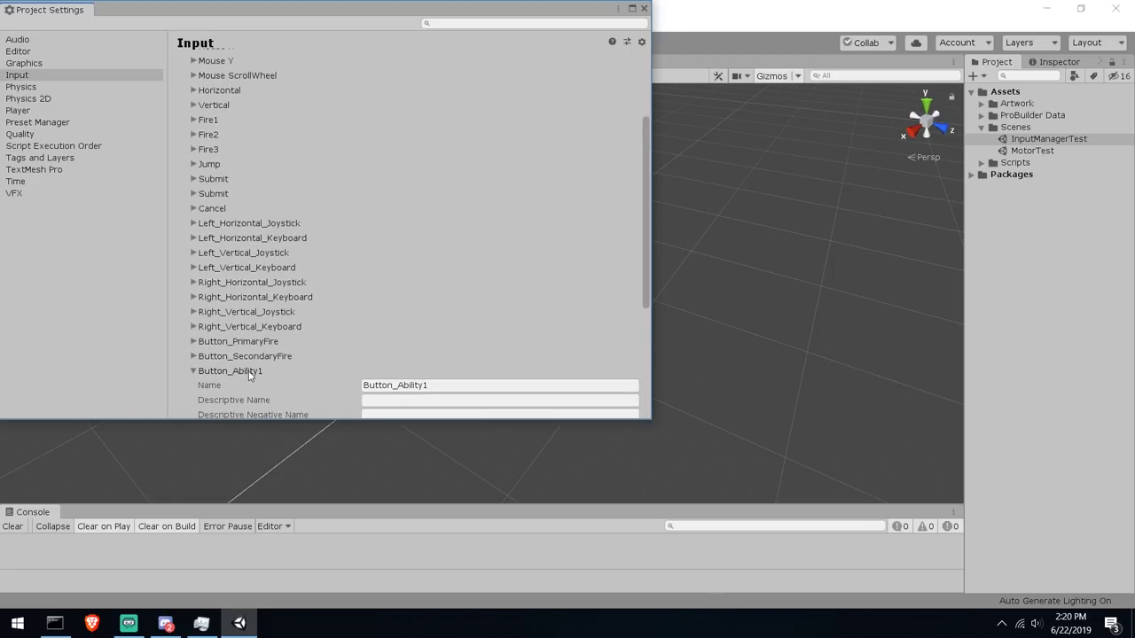
{"action": "scroll", "coordinate": [250, 375], "scroll_direction": "down", "scroll_amount": 5}
{"action": "left_click", "coordinate": [193, 387]}
{"action": "scroll", "coordinate": [250, 390], "scroll_direction": "down", "scroll_amount": 3}
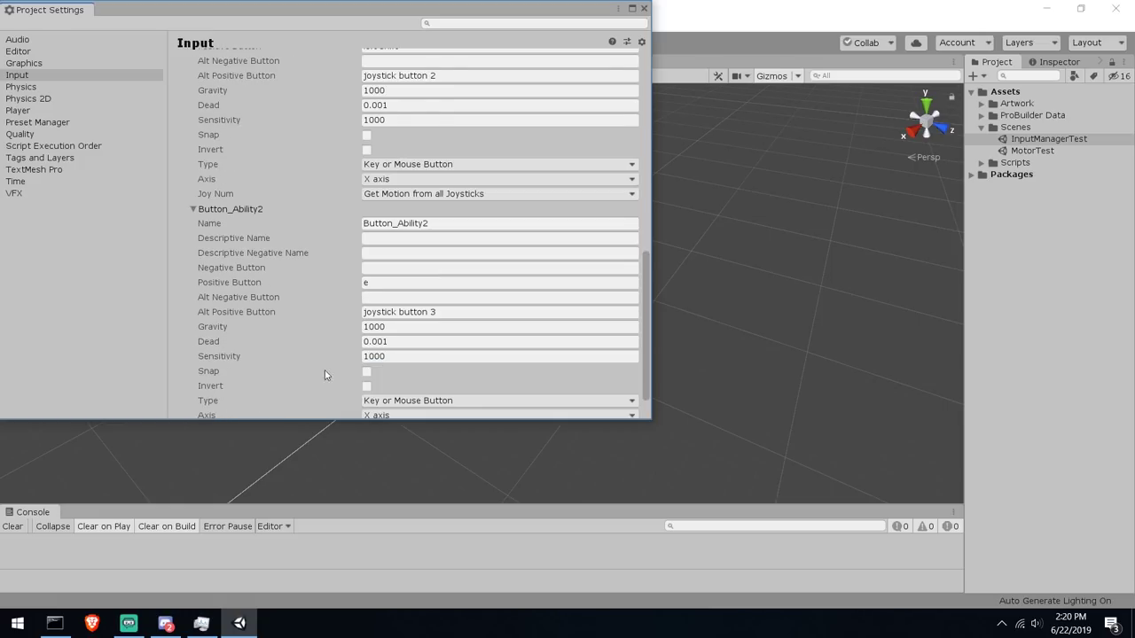
{"action": "scroll", "coordinate": [251, 394], "scroll_direction": "down", "scroll_amount": 2}
{"action": "left_click", "coordinate": [249, 400]}
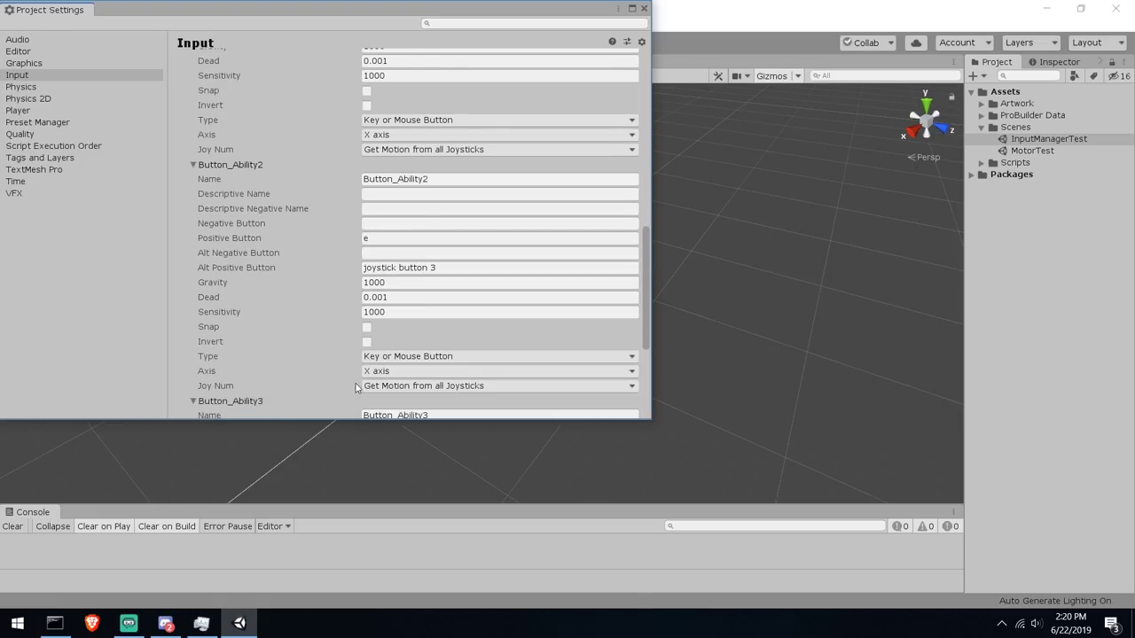
{"action": "scroll", "coordinate": [265, 390], "scroll_direction": "down", "scroll_amount": 4}
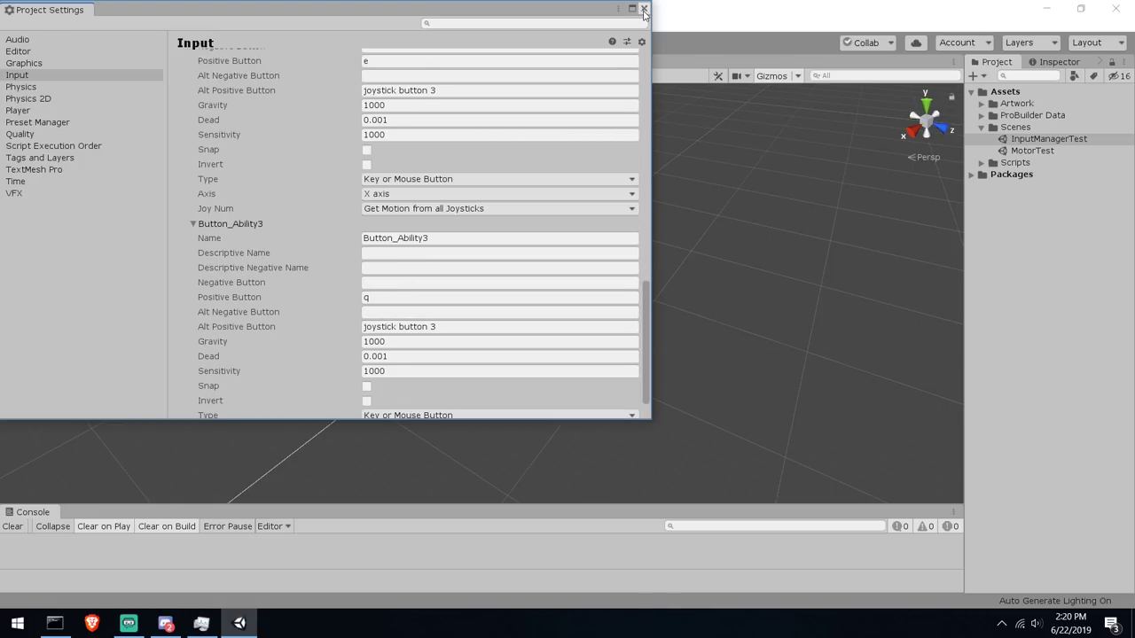
{"action": "left_click", "coordinate": [643, 8]}
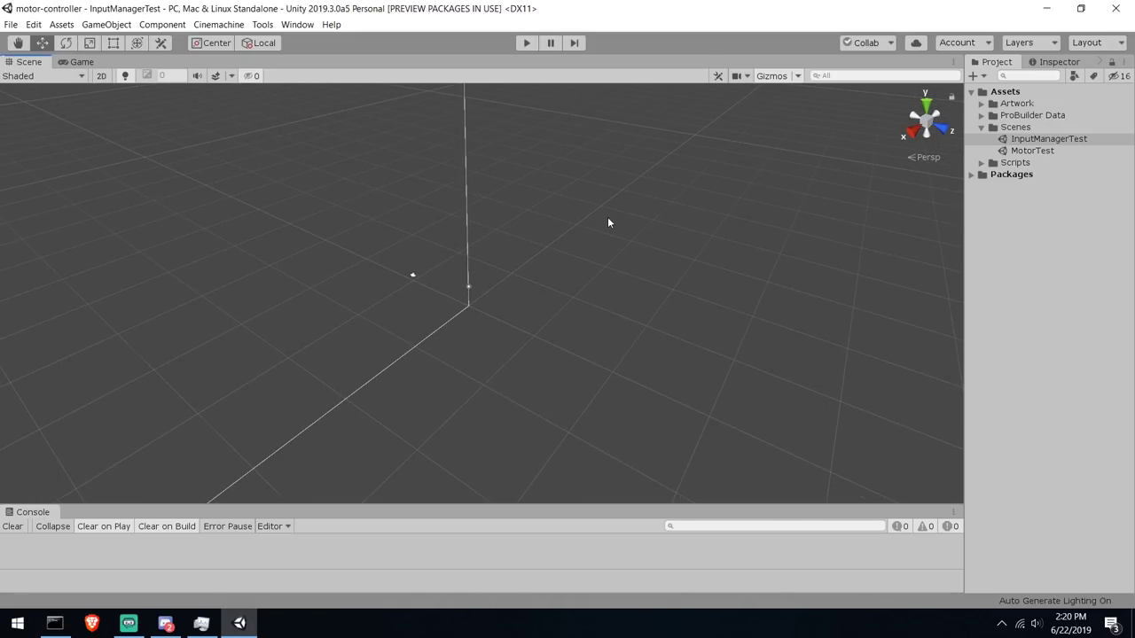
Open the MotorTest scene, bring its arena and orange bridge into view, and collapse the Scenes folder
{"action": "double_click", "coordinate": [1031, 150]}
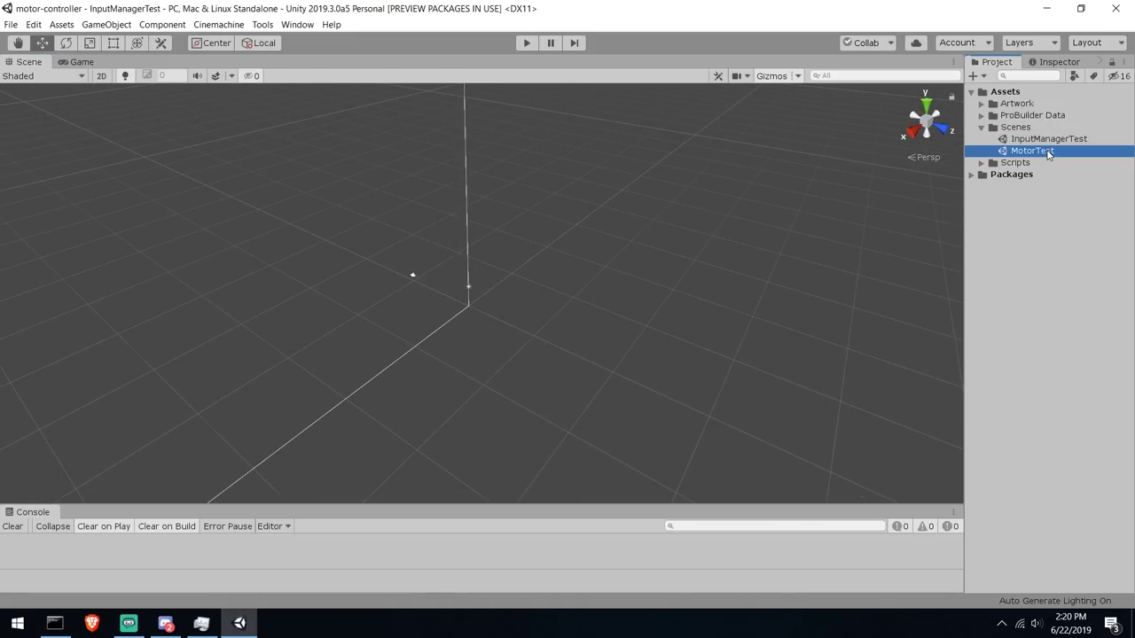
{"action": "scroll", "coordinate": [581, 246], "scroll_direction": "up", "scroll_amount": 6}
{"action": "left_click_drag", "start_coordinate": [509, 240], "coordinate": [437, 265], "text": "alt"}
{"action": "right_click_drag", "start_coordinate": [436, 258], "coordinate": [689, 269]}
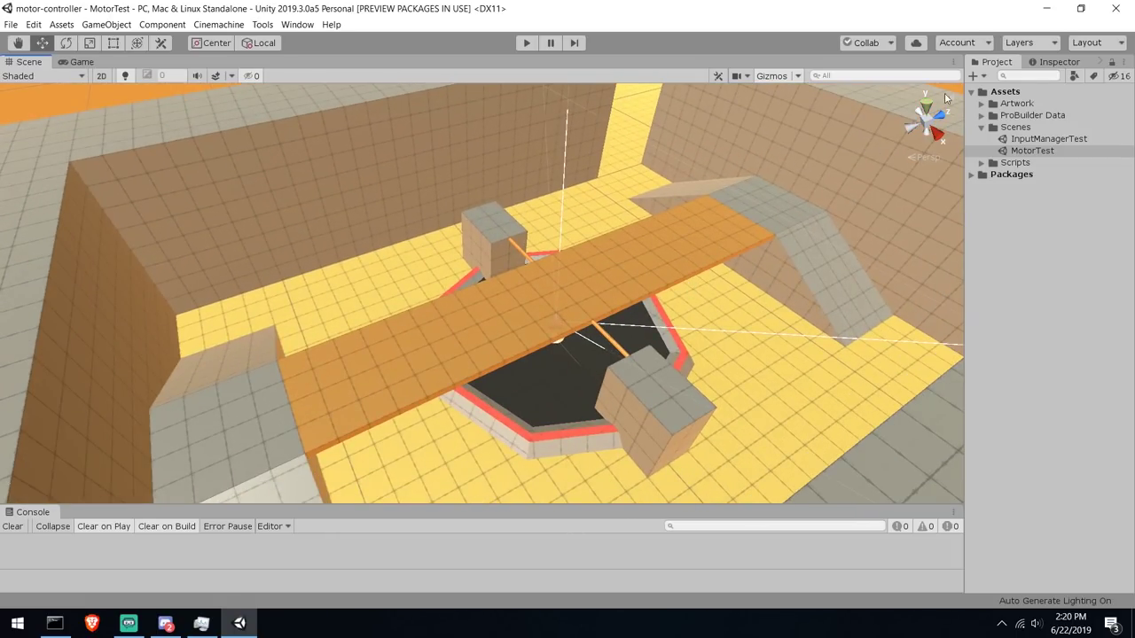
{"action": "left_click", "coordinate": [981, 128]}
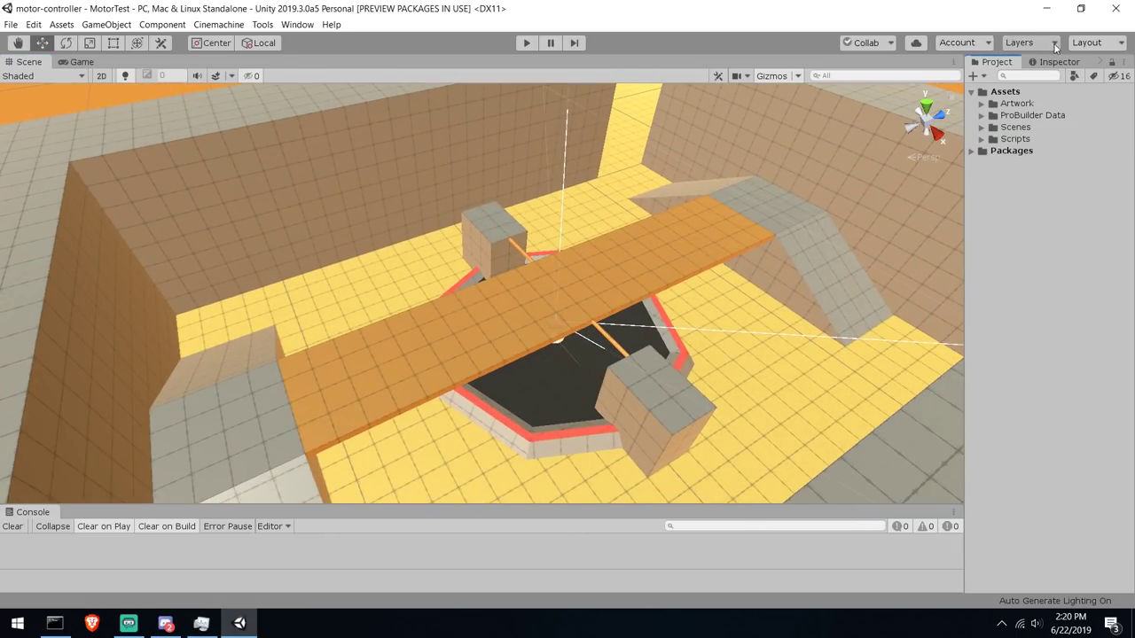
Add the Hierarchy window to the editor layout to list the MotorTest scene's objects
{"action": "left_click", "coordinate": [1058, 61]}
{"action": "left_click", "coordinate": [1001, 62]}
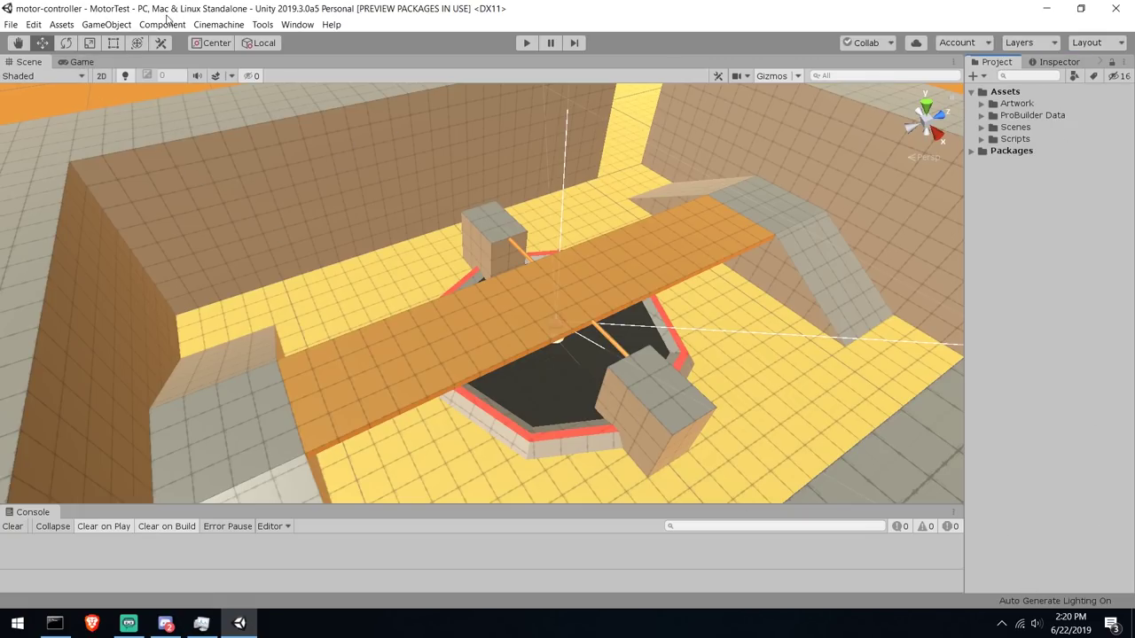
{"action": "left_click", "coordinate": [297, 24]}
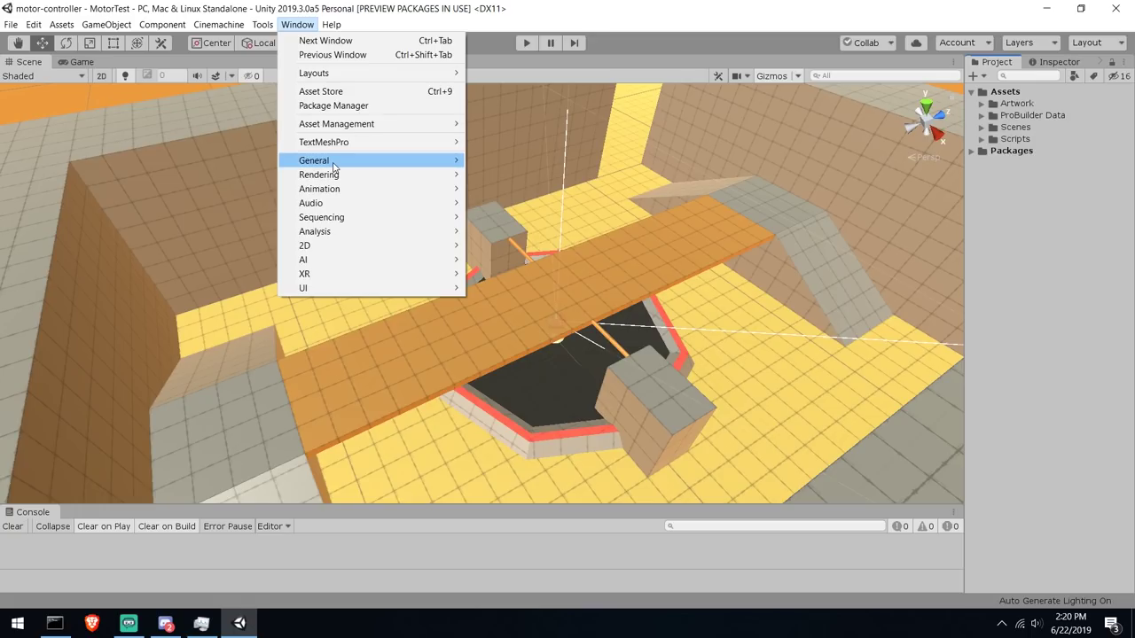
{"action": "mouse_move", "coordinate": [333, 166]}
{"action": "left_click", "coordinate": [557, 205]}
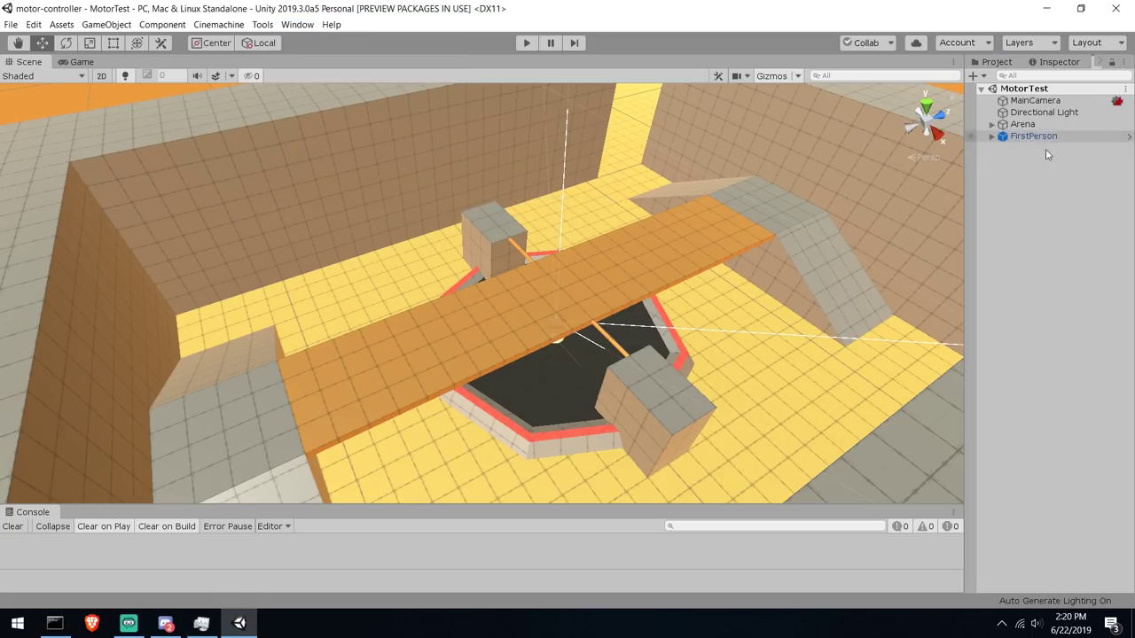
Frame the FirstPerson object and its Camera, and playtest walking and jumping in first person around the arena before stopping play mode
{"action": "double_click", "coordinate": [1033, 136]}
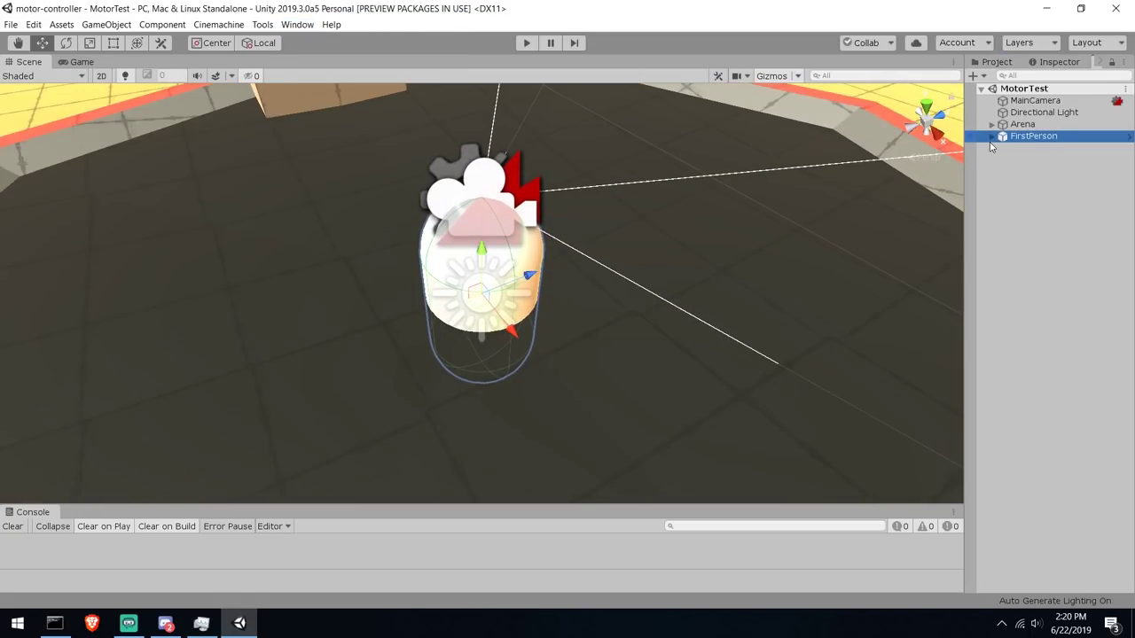
{"action": "double_click", "coordinate": [1036, 148]}
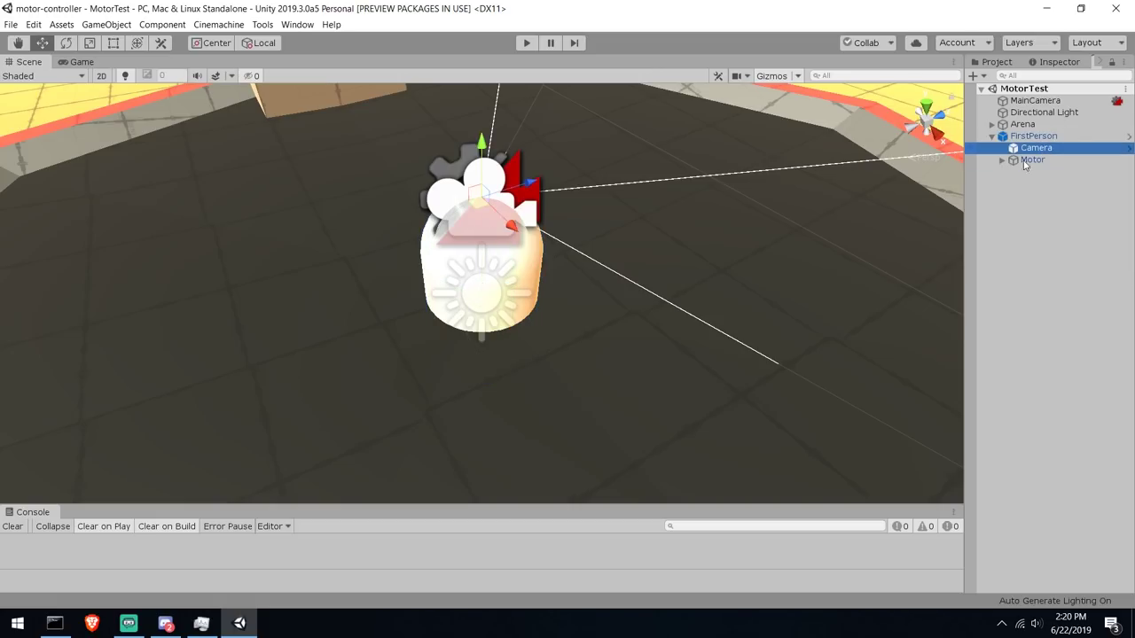
{"action": "left_click", "coordinate": [532, 43]}
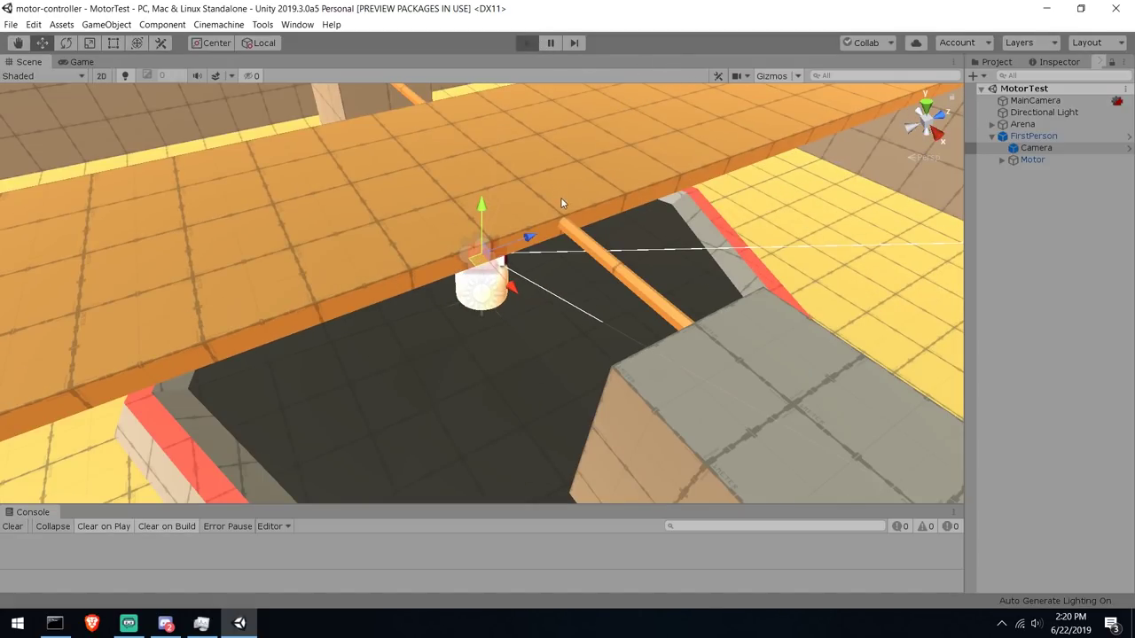
{"action": "key", "text": "w"}
{"action": "key", "text": "space"}
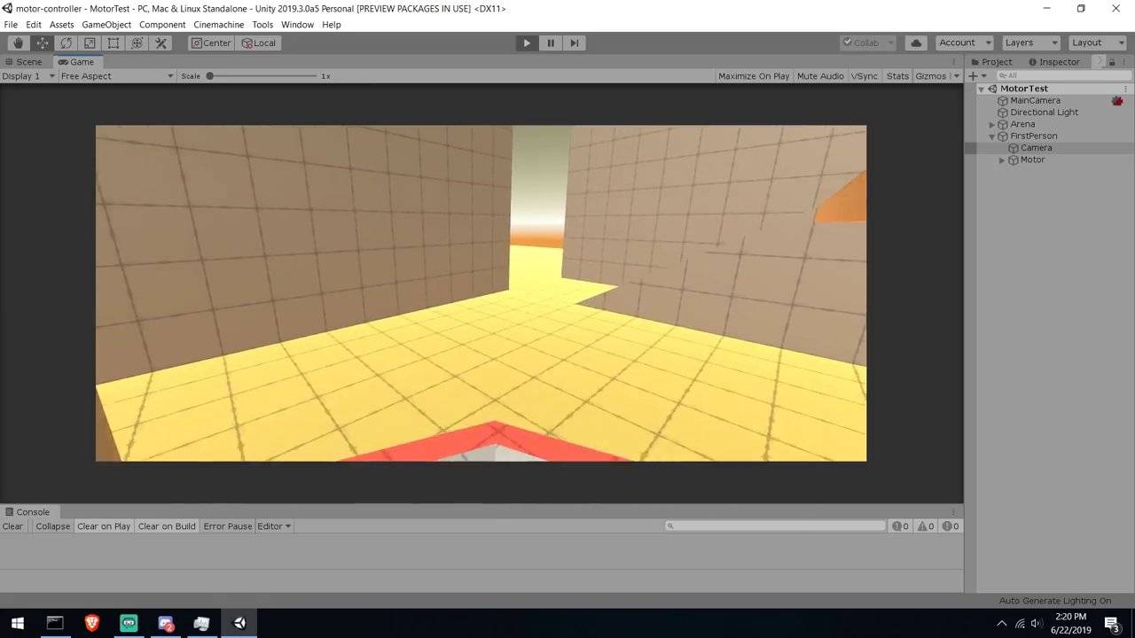
{"action": "key", "text": "w"}
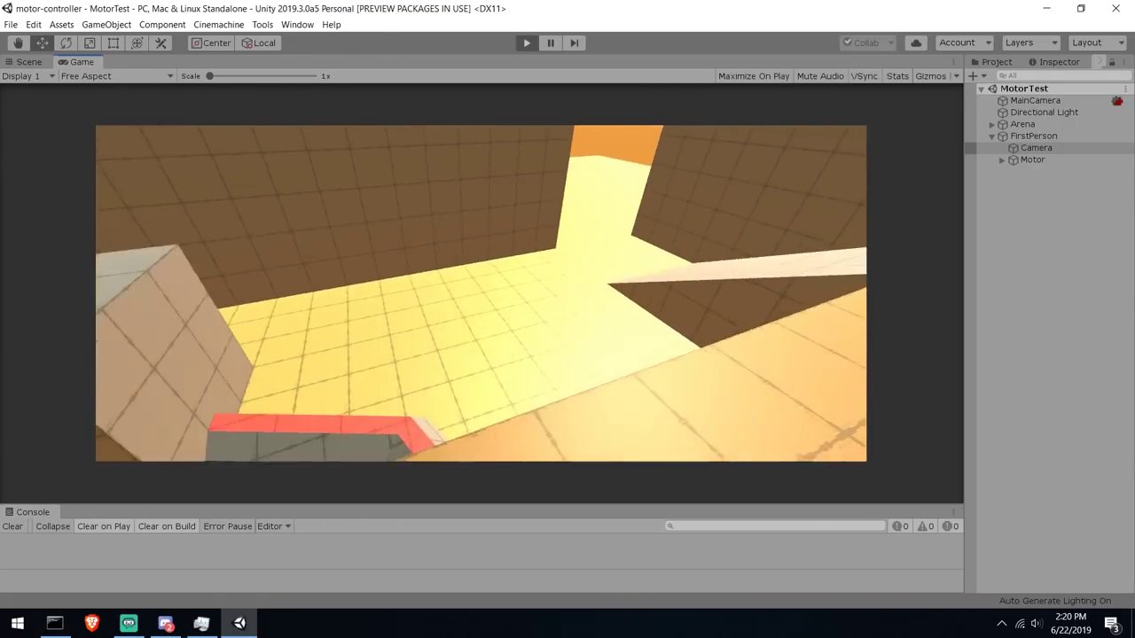
{"action": "key", "text": "ctrl+p"}
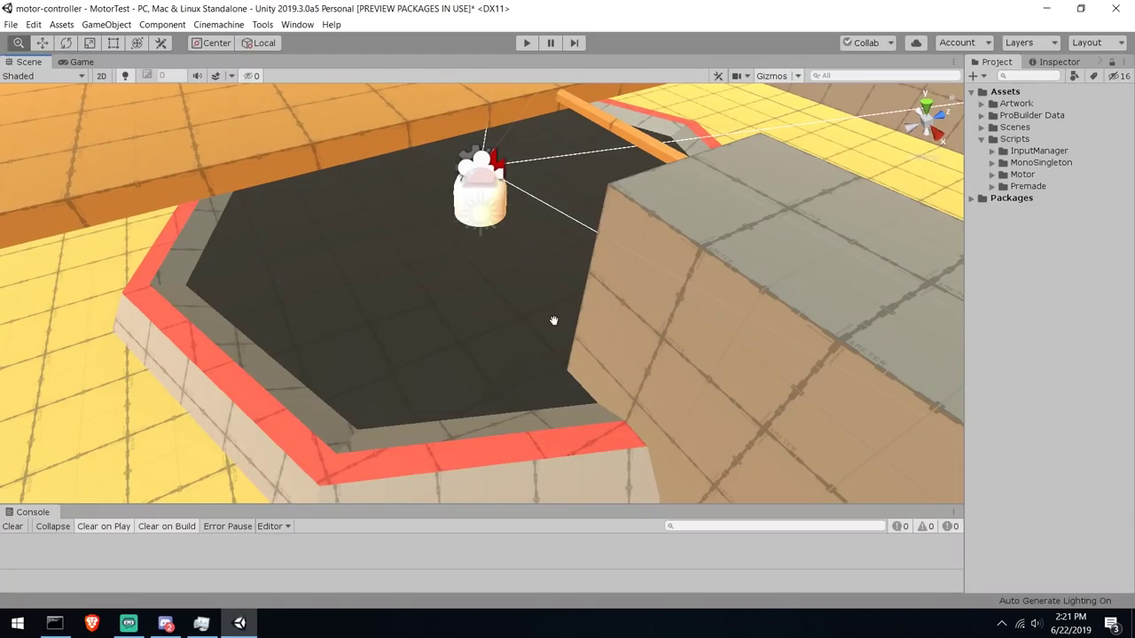
Expand the Premade and Controller folders under Scripts and select the ThirdPerson folder
{"action": "middle_click_drag", "start_coordinate": [553, 319], "coordinate": [567, 296]}
{"action": "left_click", "coordinate": [1016, 142]}
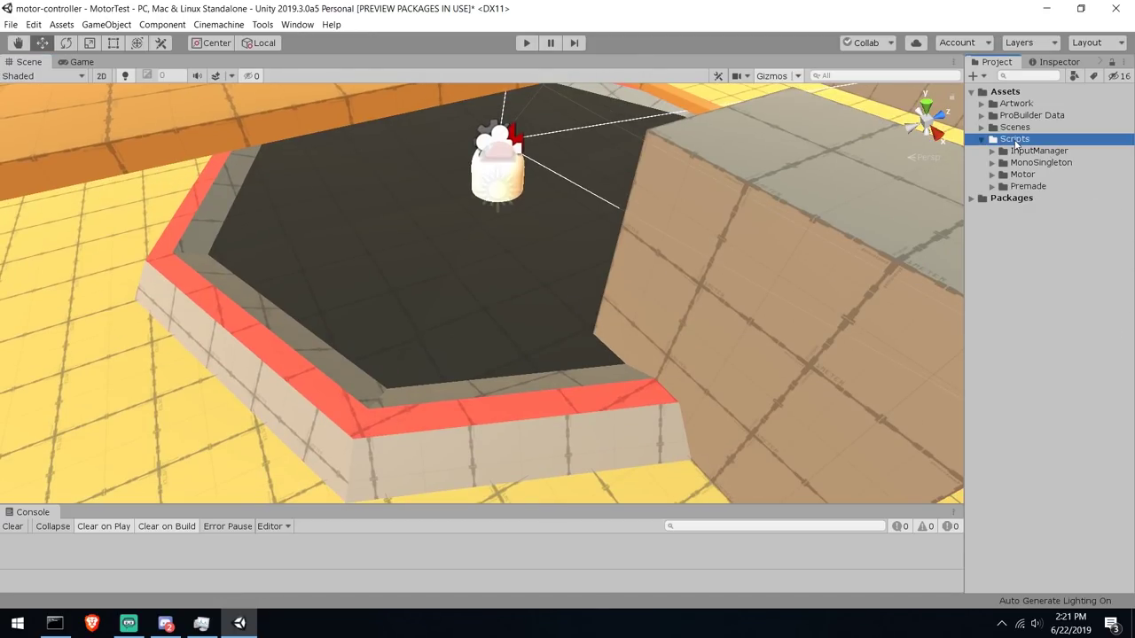
{"action": "left_click", "coordinate": [1025, 188]}
{"action": "left_click", "coordinate": [992, 187]}
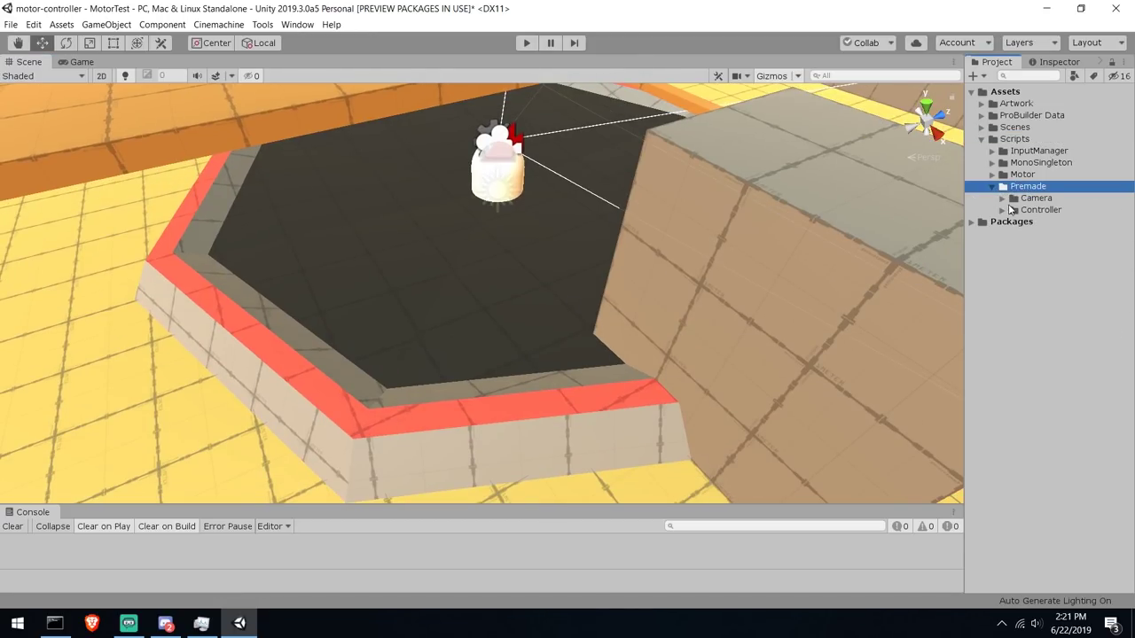
{"action": "left_click", "coordinate": [1002, 210]}
{"action": "left_click", "coordinate": [1042, 225]}
{"action": "left_click", "coordinate": [1042, 234]}
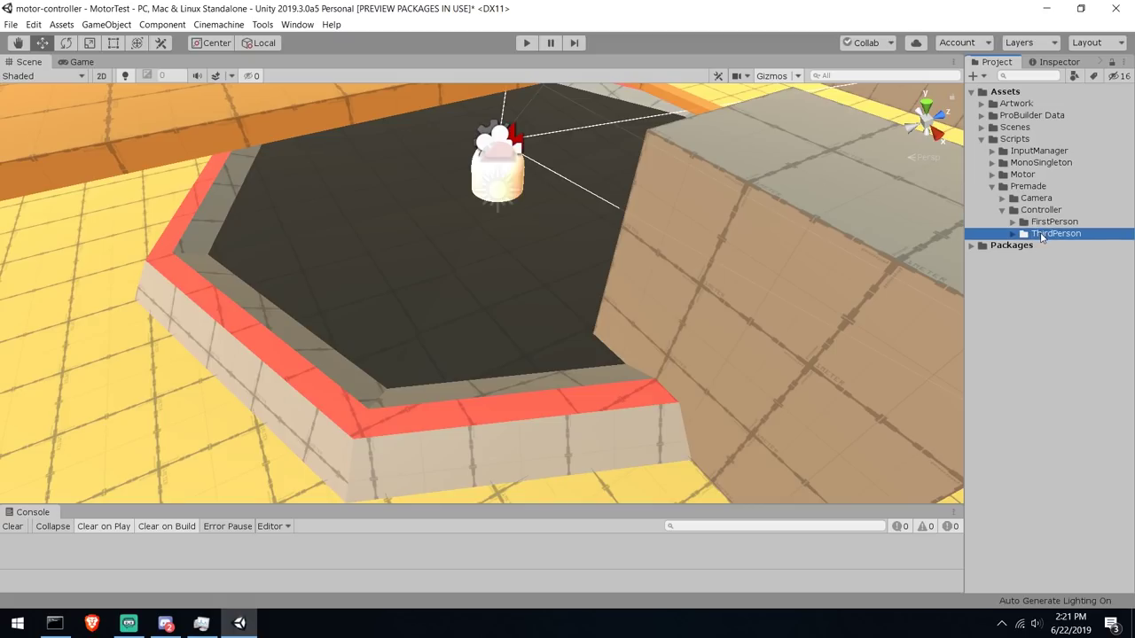
{"action": "left_click", "coordinate": [1049, 62]}
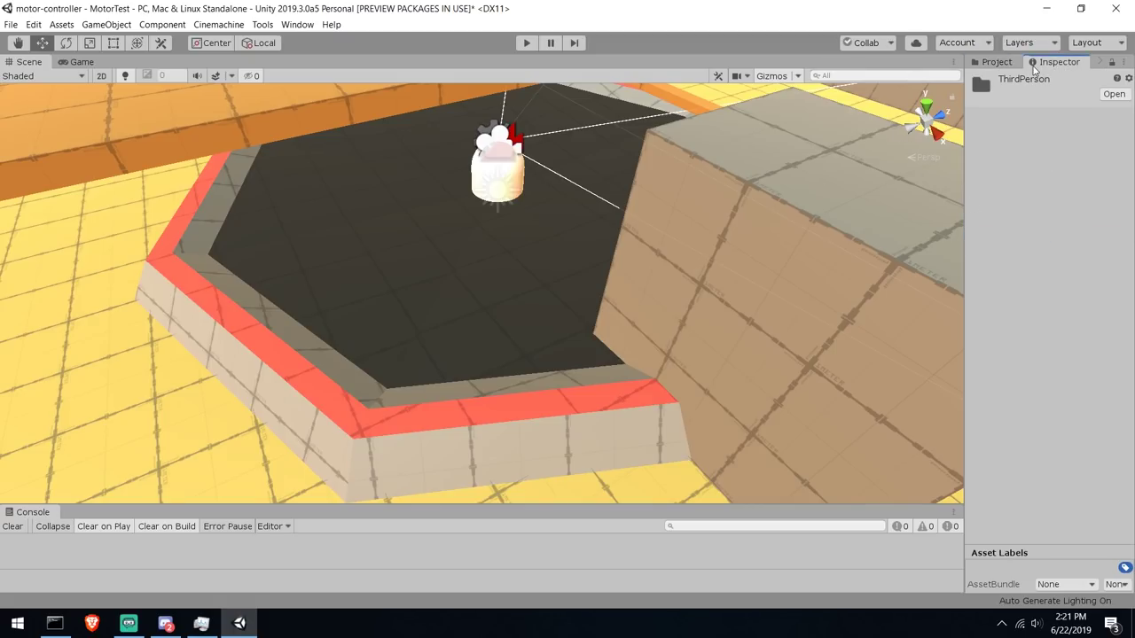
{"action": "left_click", "coordinate": [998, 63]}
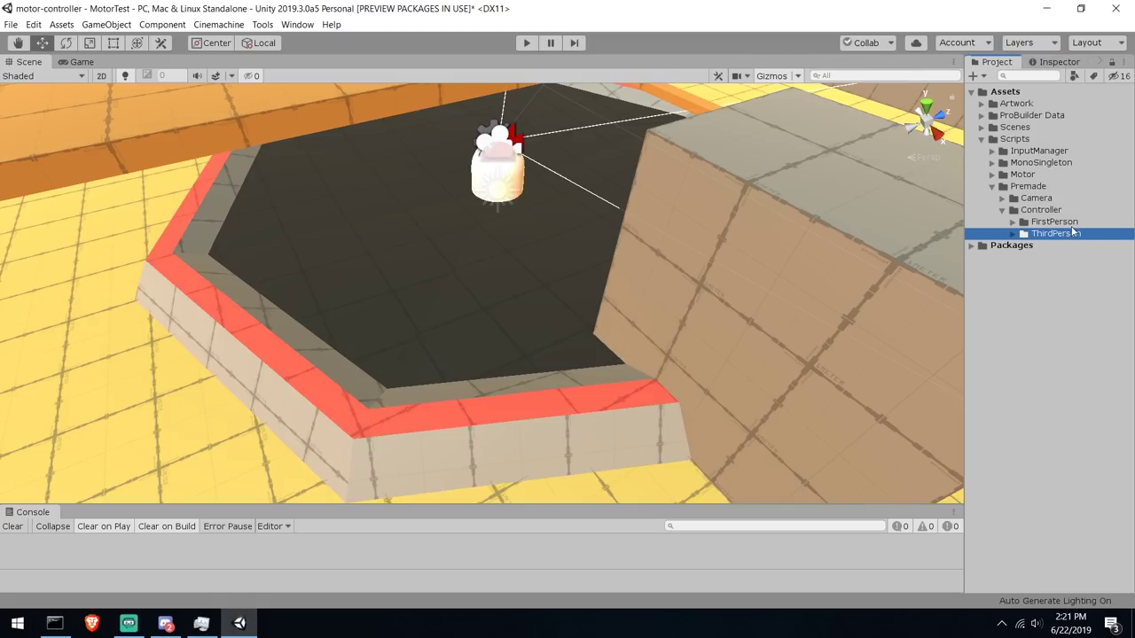
Show the Hierarchy window and delete the FirstPerson object from the MotorTest scene
{"action": "left_click", "coordinate": [297, 24]}
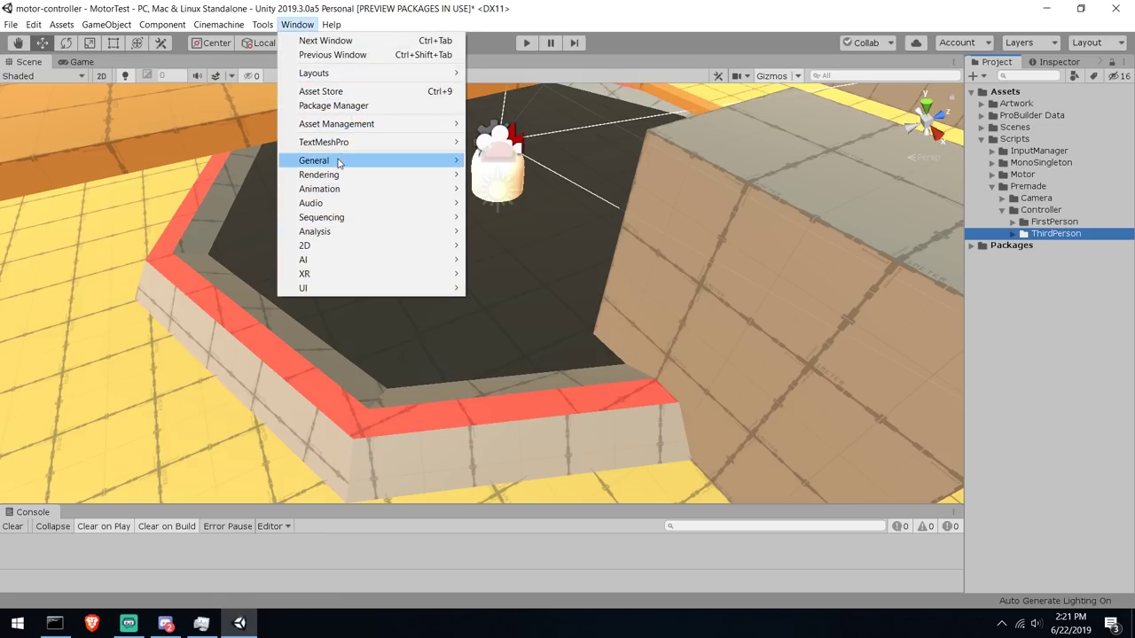
{"action": "mouse_move", "coordinate": [342, 160]}
{"action": "left_click", "coordinate": [503, 203]}
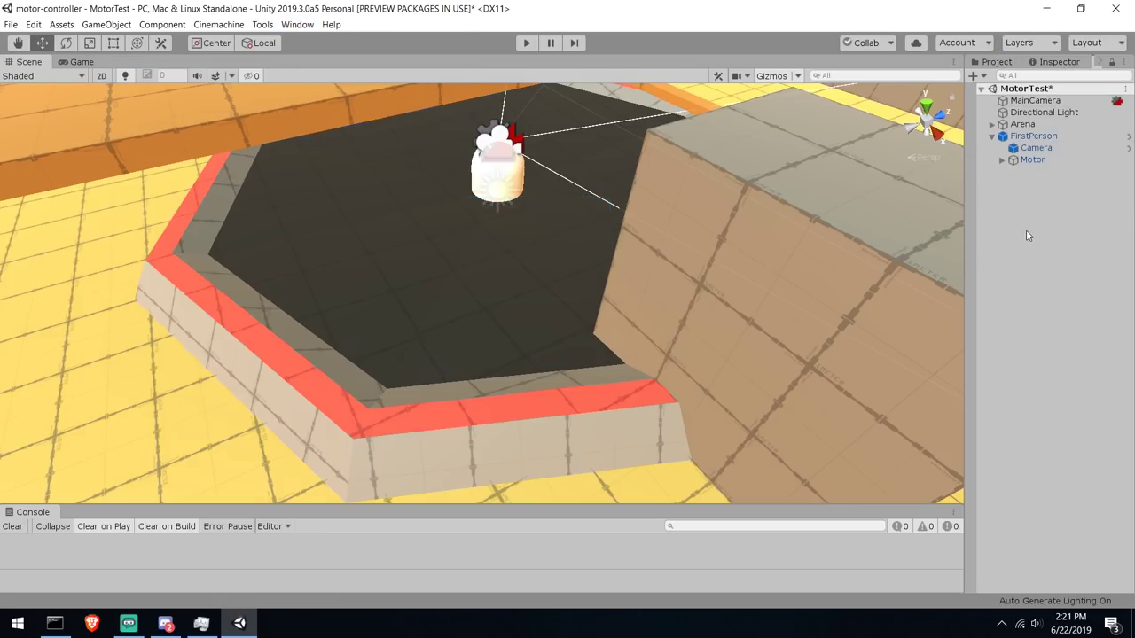
{"action": "left_click", "coordinate": [1030, 138]}
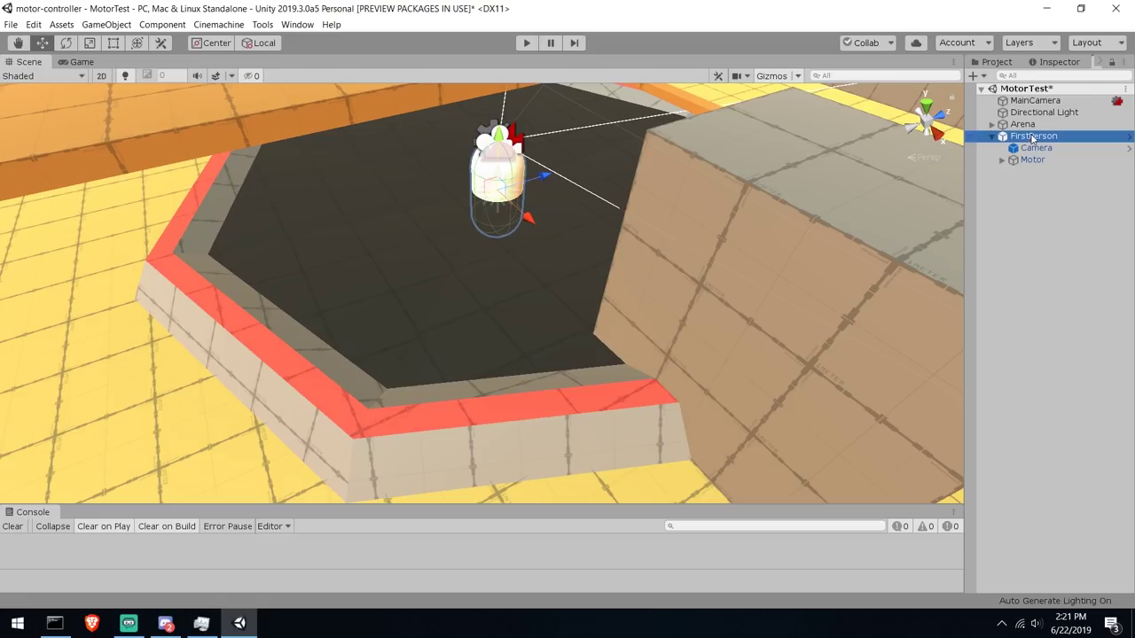
{"action": "key", "text": "Delete"}
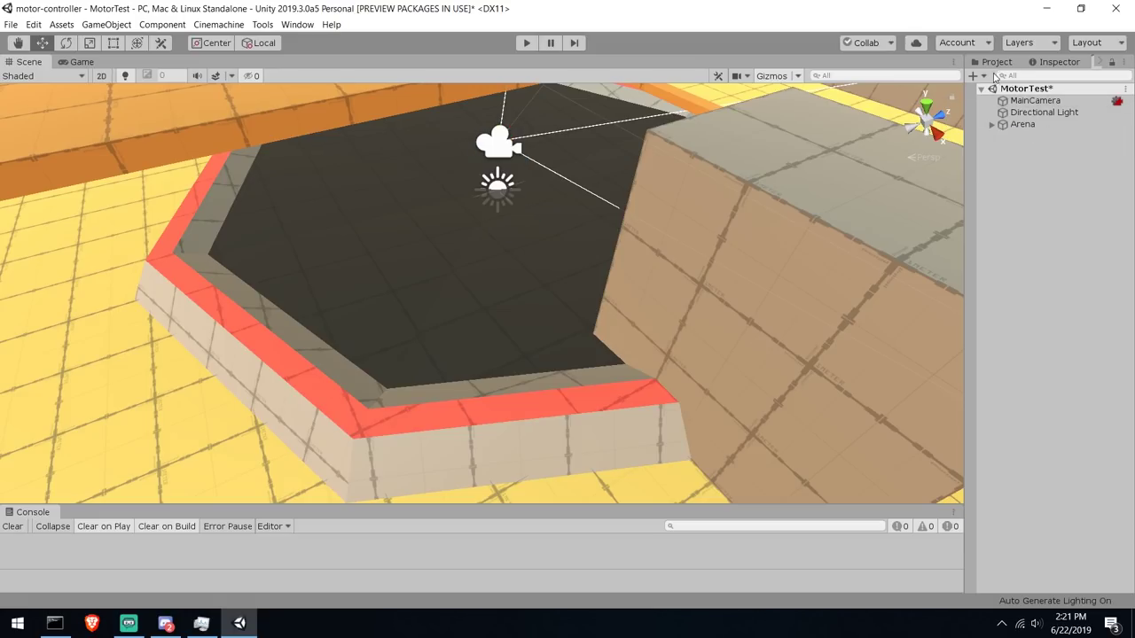
Dock the Hierarchy window below the Project window so both are shown together
{"action": "left_click", "coordinate": [996, 61]}
{"action": "left_click", "coordinate": [1099, 62]}
{"action": "left_click_drag", "start_coordinate": [1068, 63], "coordinate": [1057, 430]}
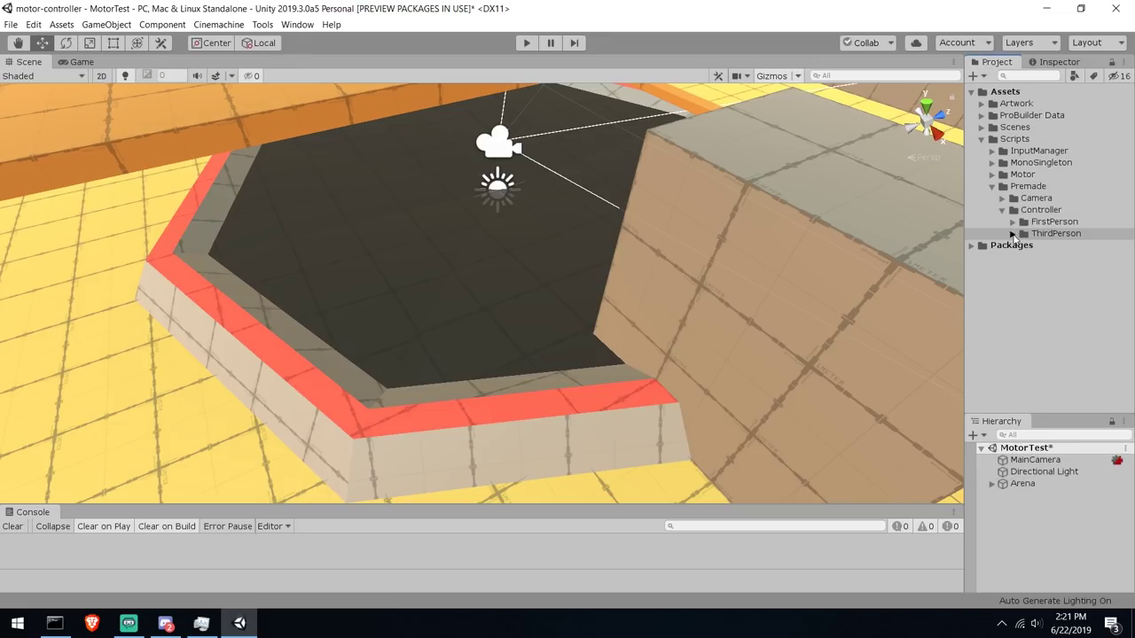
Add the ThirdPerson prefab from the ThirdPerson folder to the MotorTest scene and frame it in the scene view
{"action": "left_click", "coordinate": [1012, 233]}
{"action": "left_click_drag", "start_coordinate": [1064, 245], "coordinate": [1038, 504]}
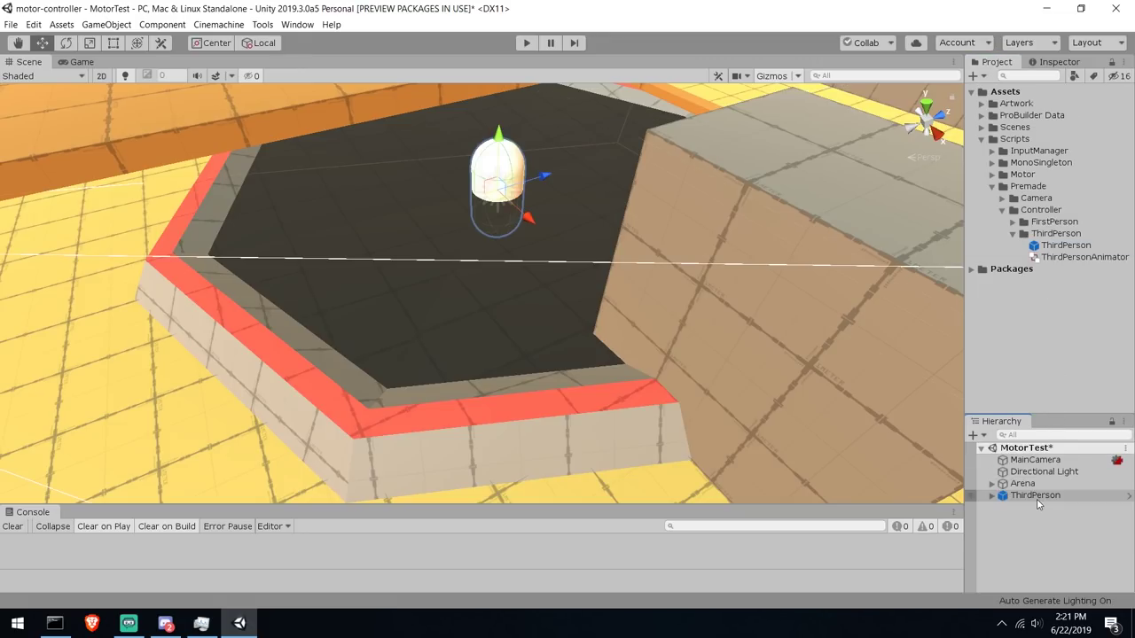
{"action": "double_click", "coordinate": [1035, 499]}
{"action": "scroll", "coordinate": [557, 281], "scroll_direction": "down", "scroll_amount": 3}
{"action": "left_click_drag", "start_coordinate": [501, 298], "coordinate": [512, 170], "text": "alt"}
Playtest the third-person capsule by moving it around the arena, over the ramps and orange bridge, and outside the walls
{"action": "left_click", "coordinate": [527, 42]}
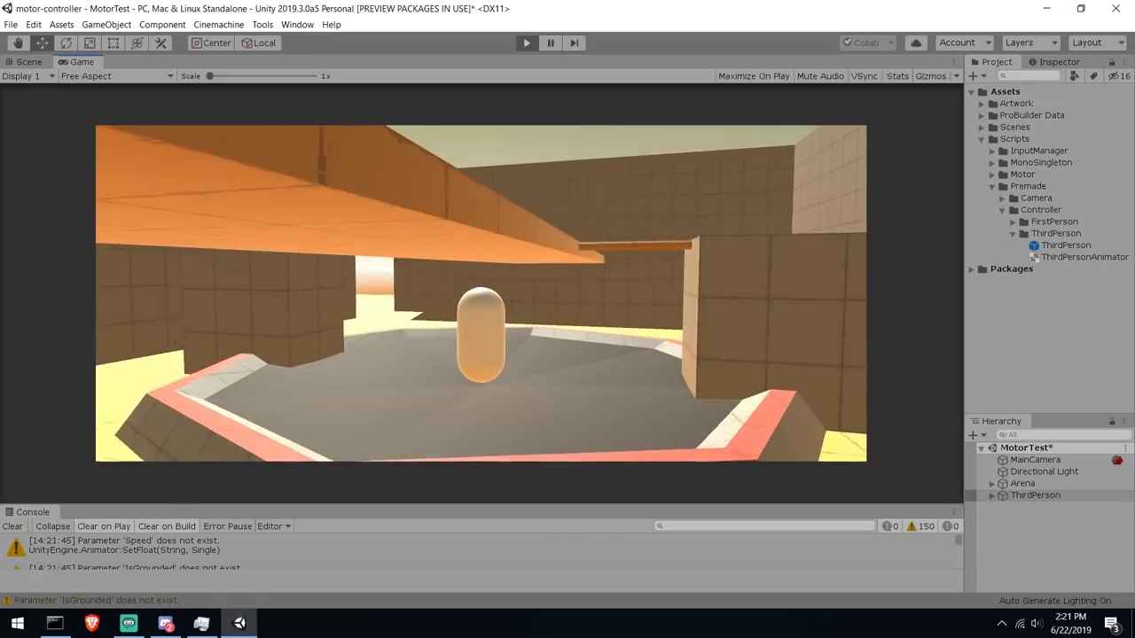
{"action": "key", "text": "w"}
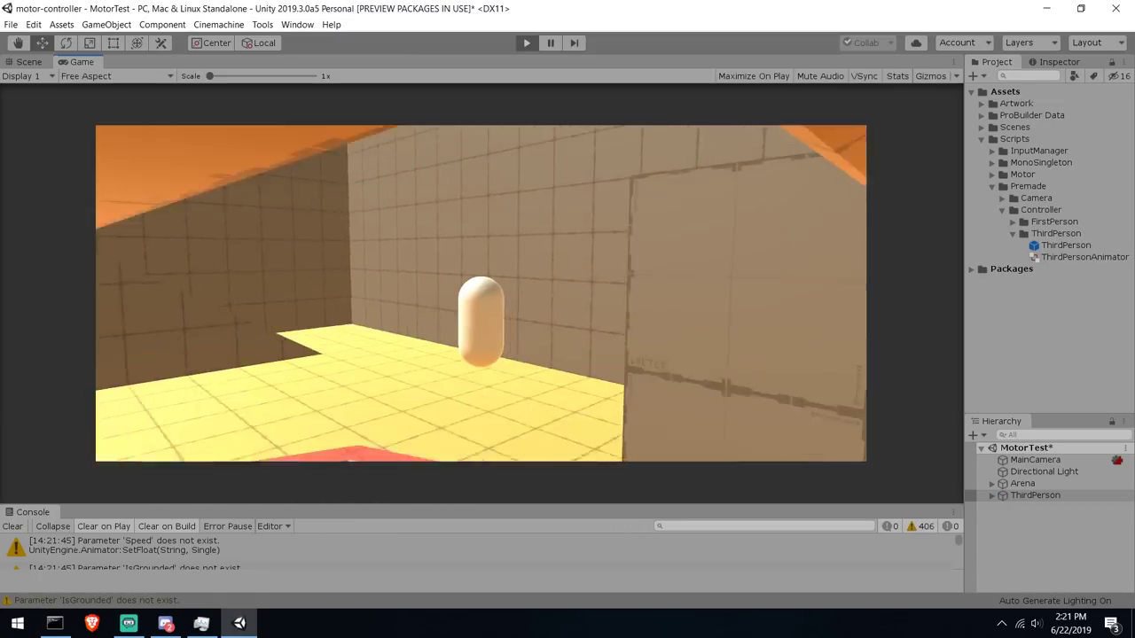
{"action": "key", "text": "w"}
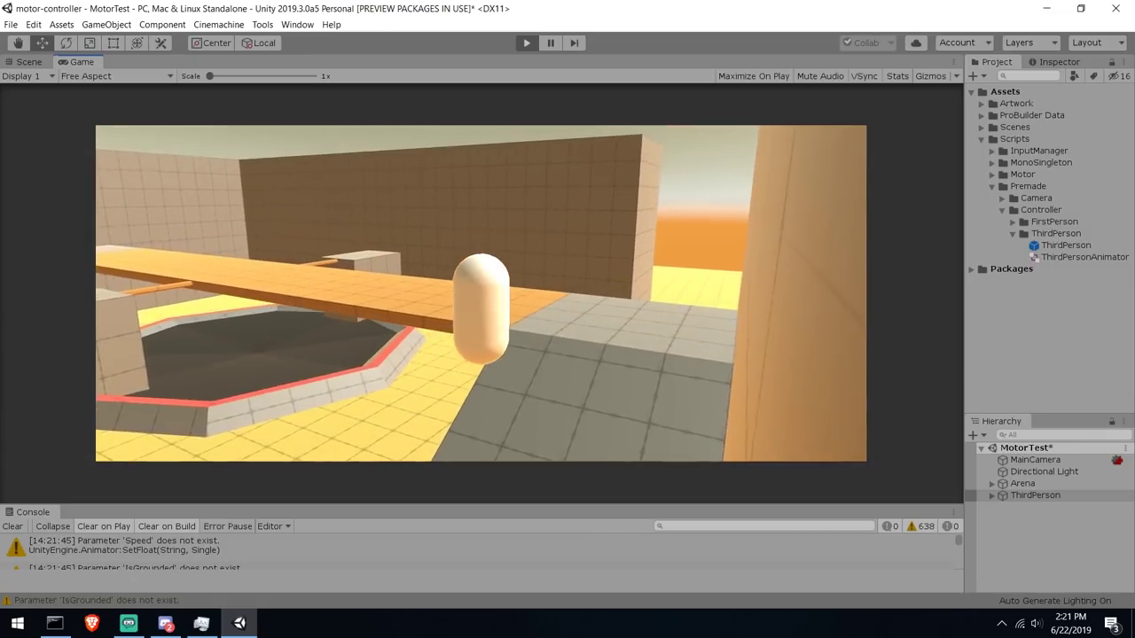
{"action": "key", "text": "w"}
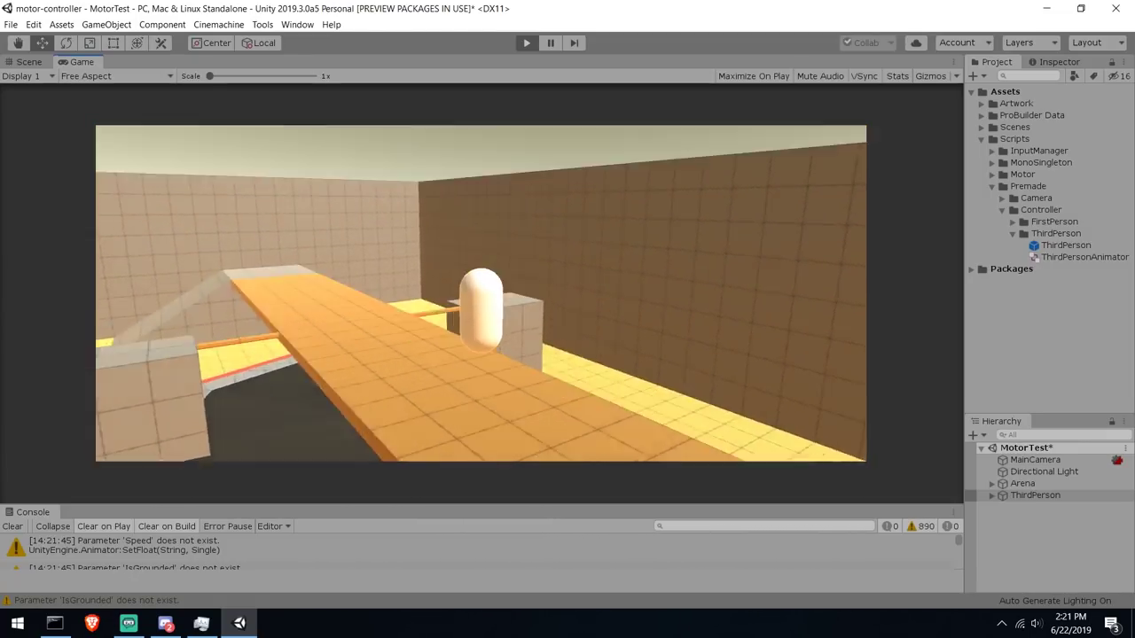
{"action": "key", "text": "w"}
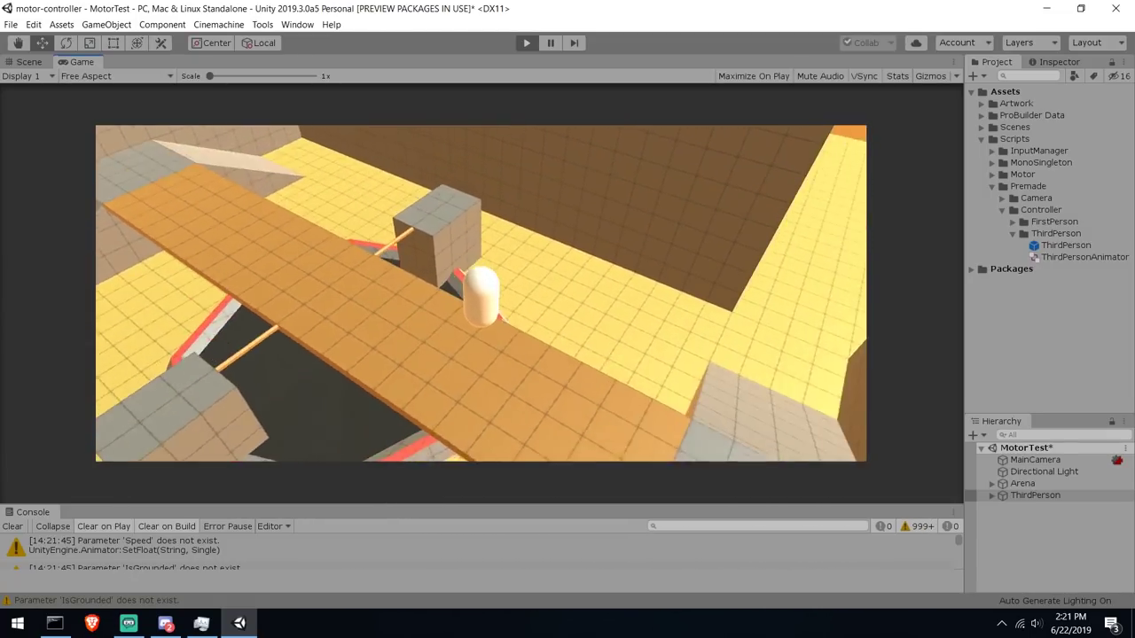
{"action": "key", "text": "w"}
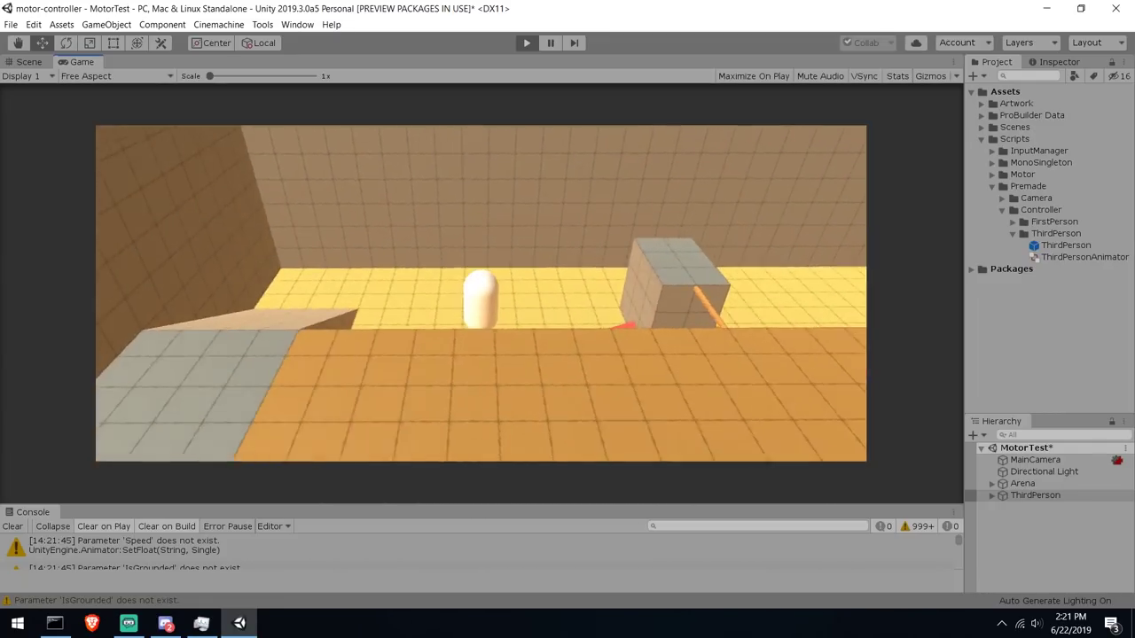
{"action": "key", "text": "w"}
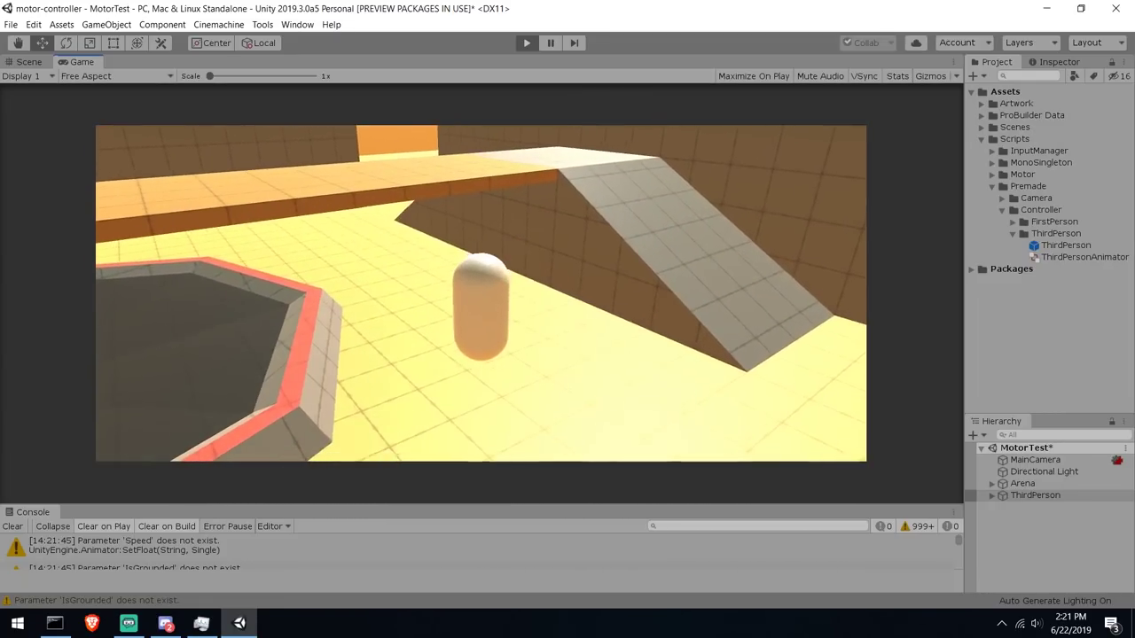
{"action": "key", "text": "w"}
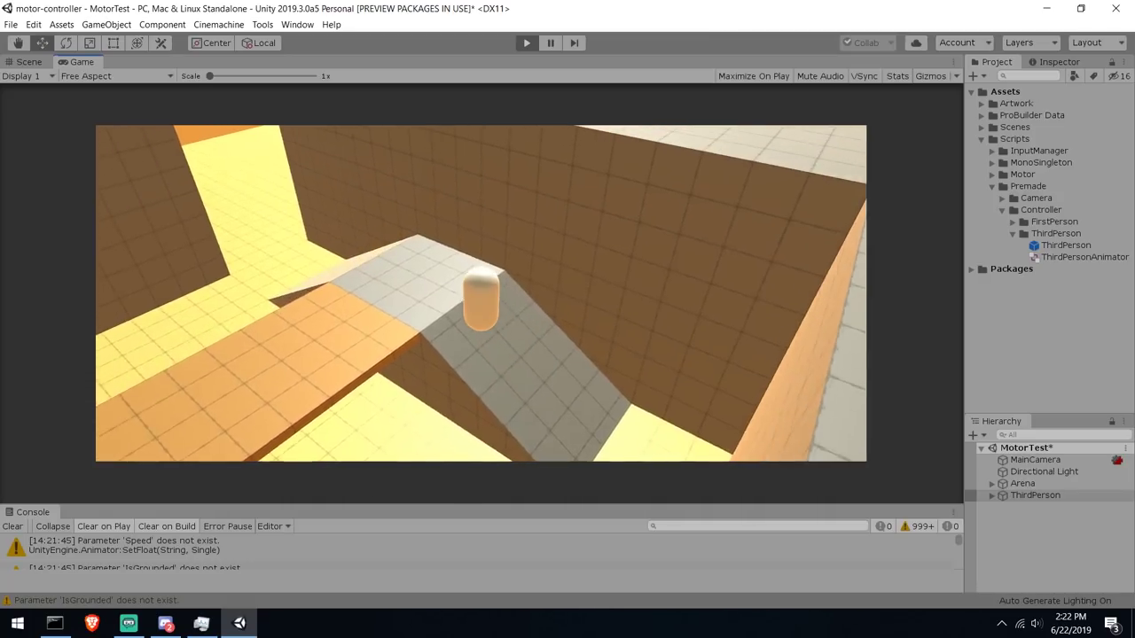
{"action": "key", "text": "w"}
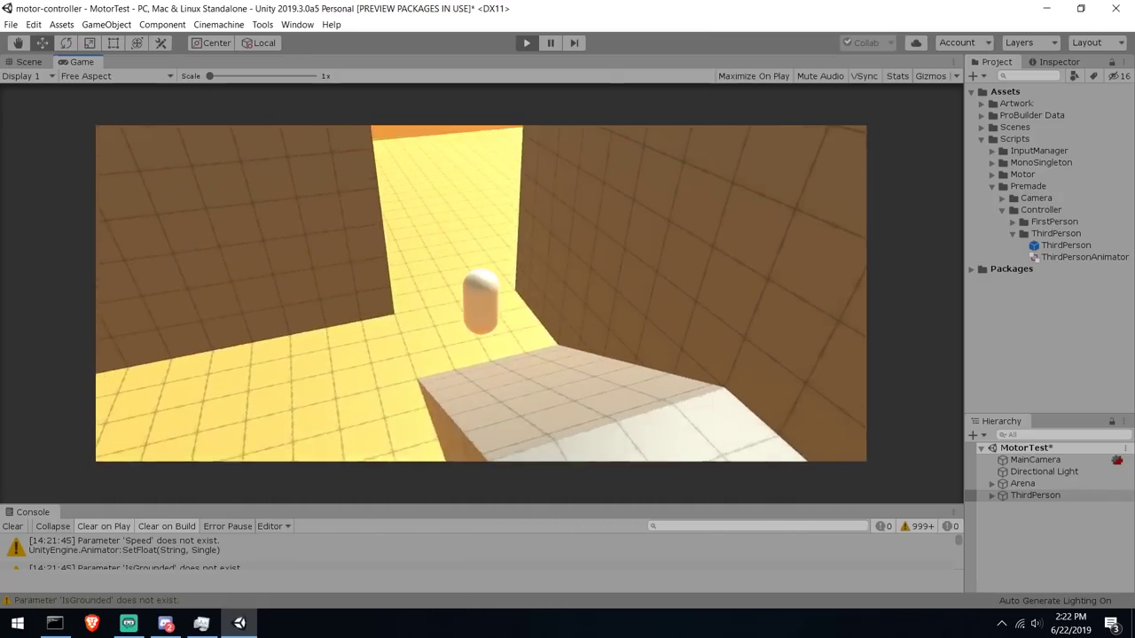
{"action": "key", "text": "w"}
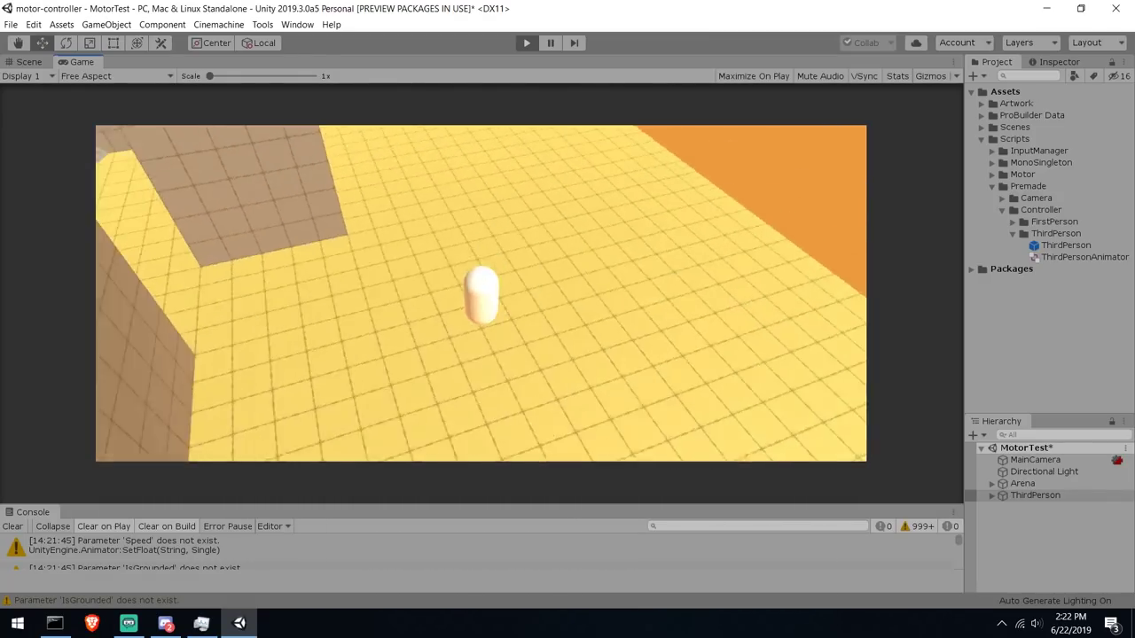
{"action": "key", "text": "w"}
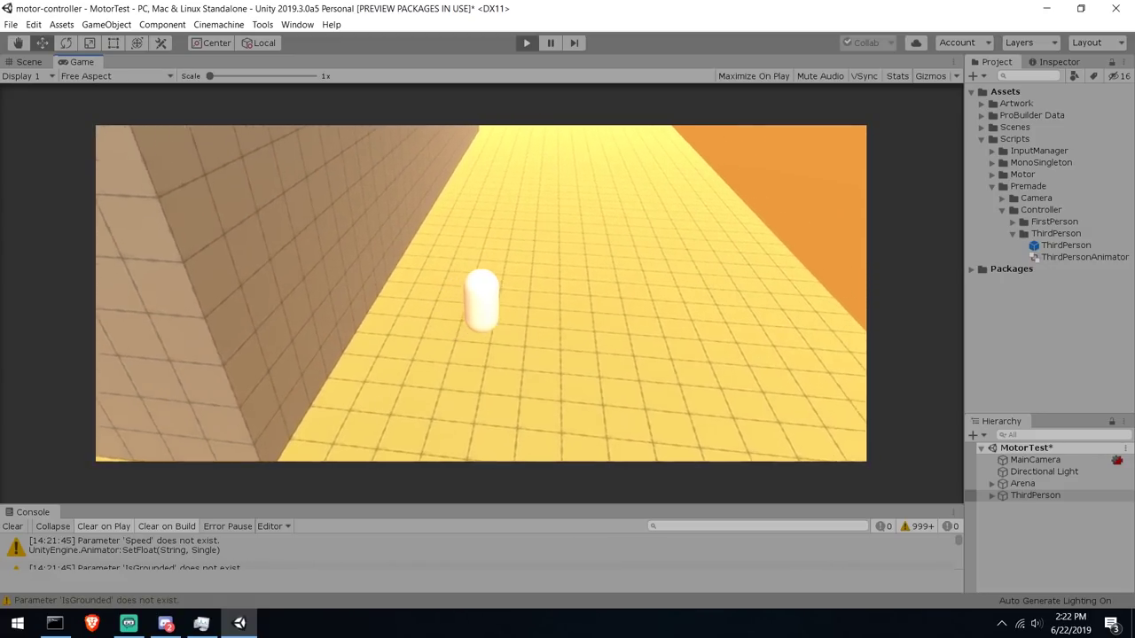
{"action": "key", "text": "w"}
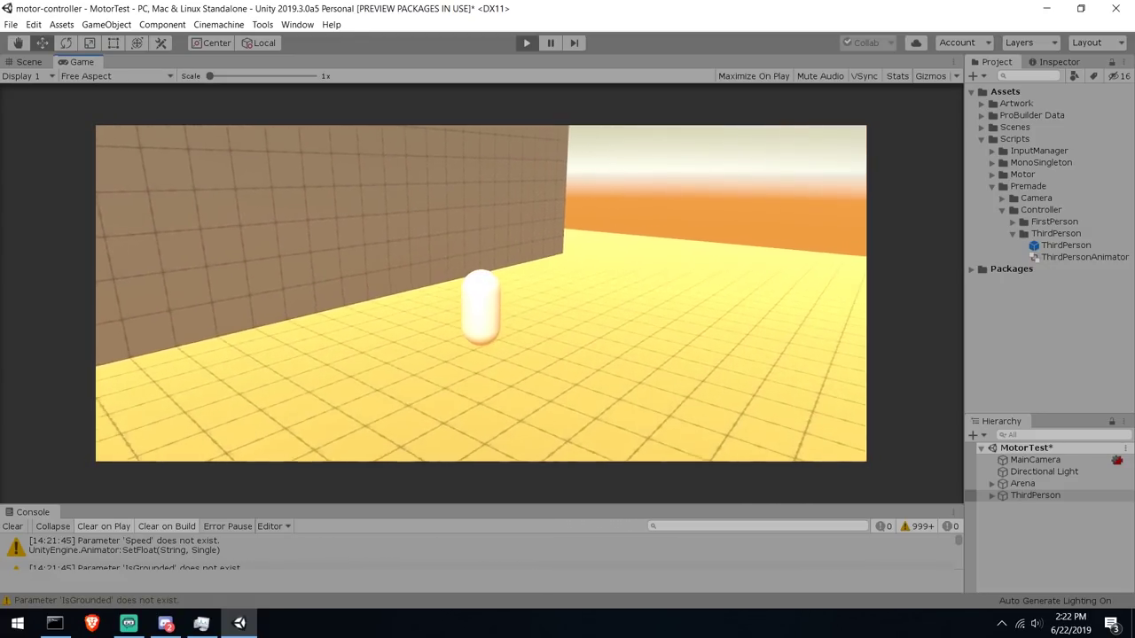
{"action": "key", "text": "w"}
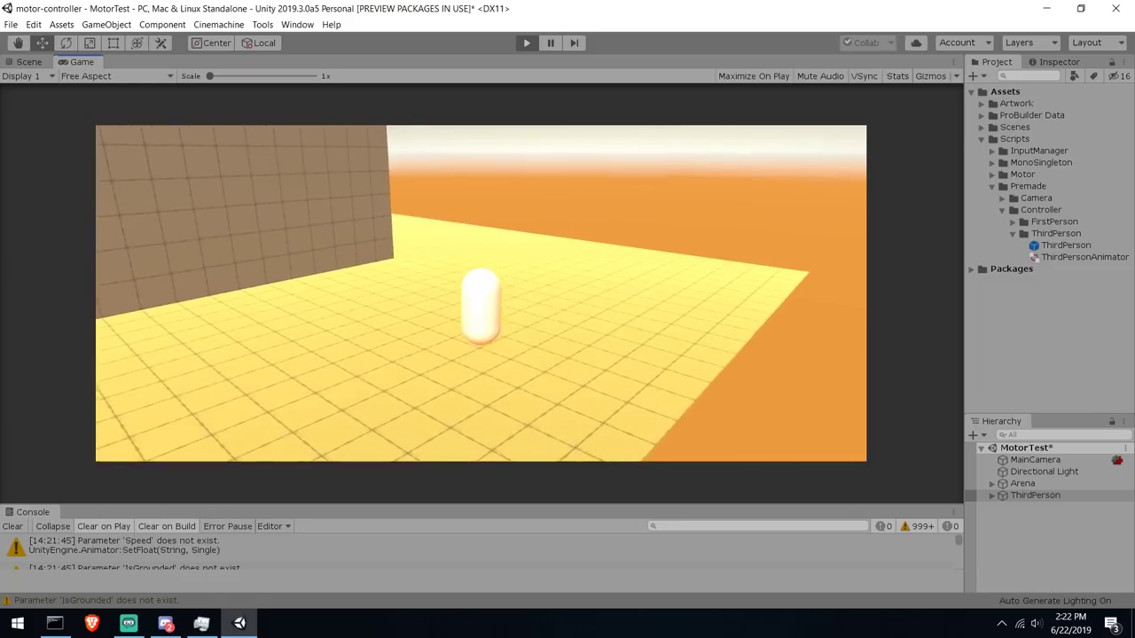
{"action": "key", "text": "w"}
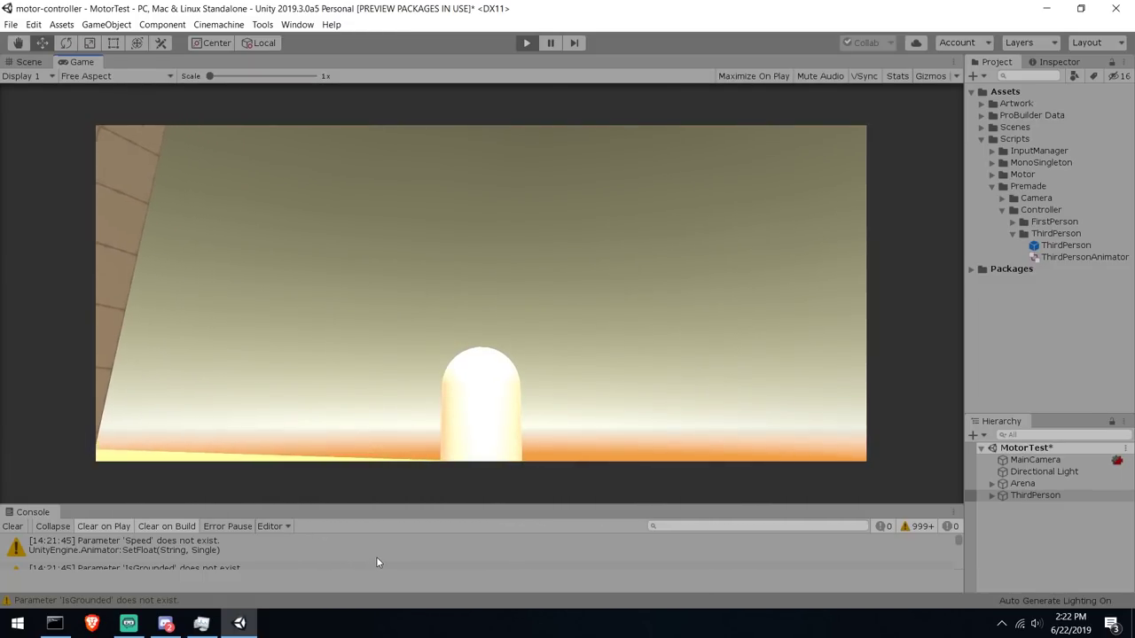
Enlarge the Console, examine the Animator 'Speed' parameter warning and its call trace, and stop play mode
{"action": "left_click", "coordinate": [375, 554]}
{"action": "left_click_drag", "start_coordinate": [325, 506], "coordinate": [350, 388]}
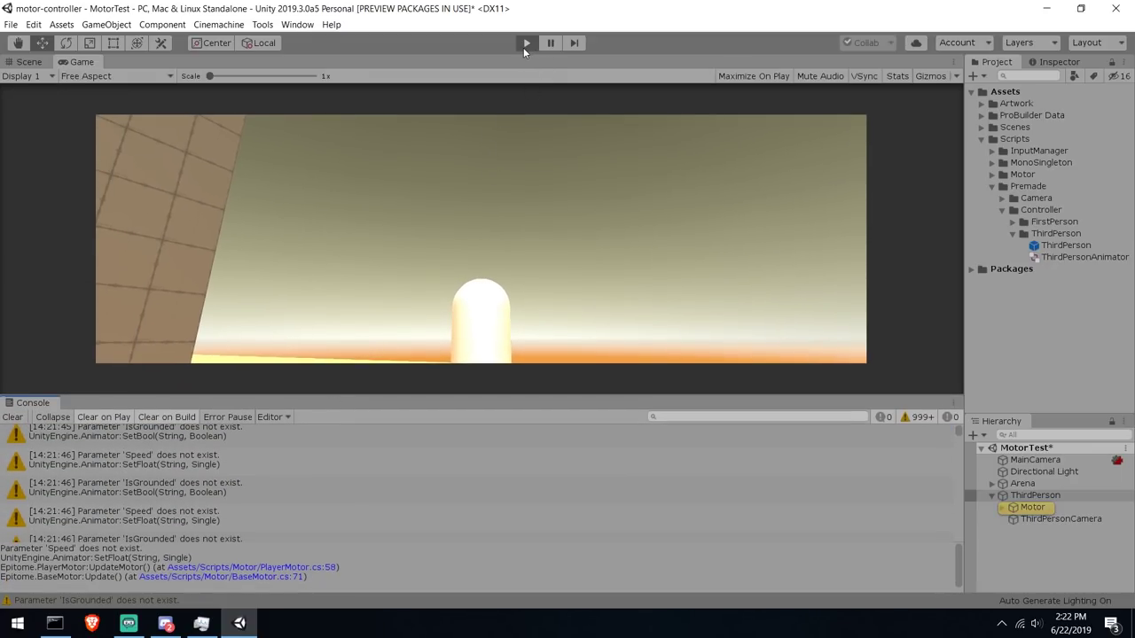
{"action": "left_click", "coordinate": [523, 47]}
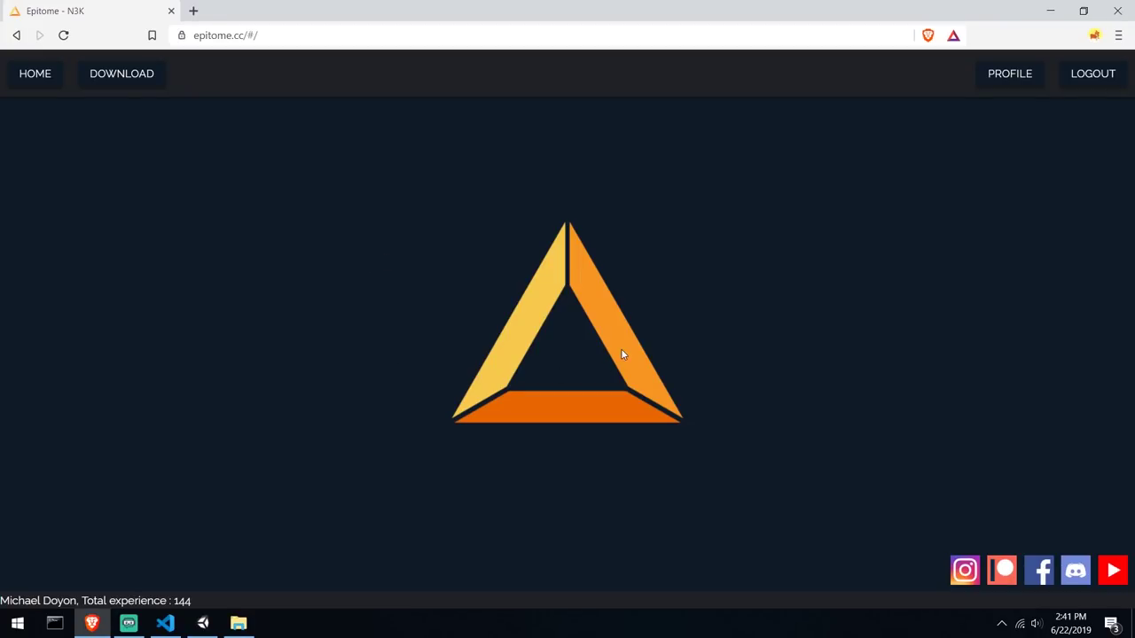
Search the Epitome download page for "Movement" and open the Movement Controller package's page
{"action": "left_click", "coordinate": [120, 76]}
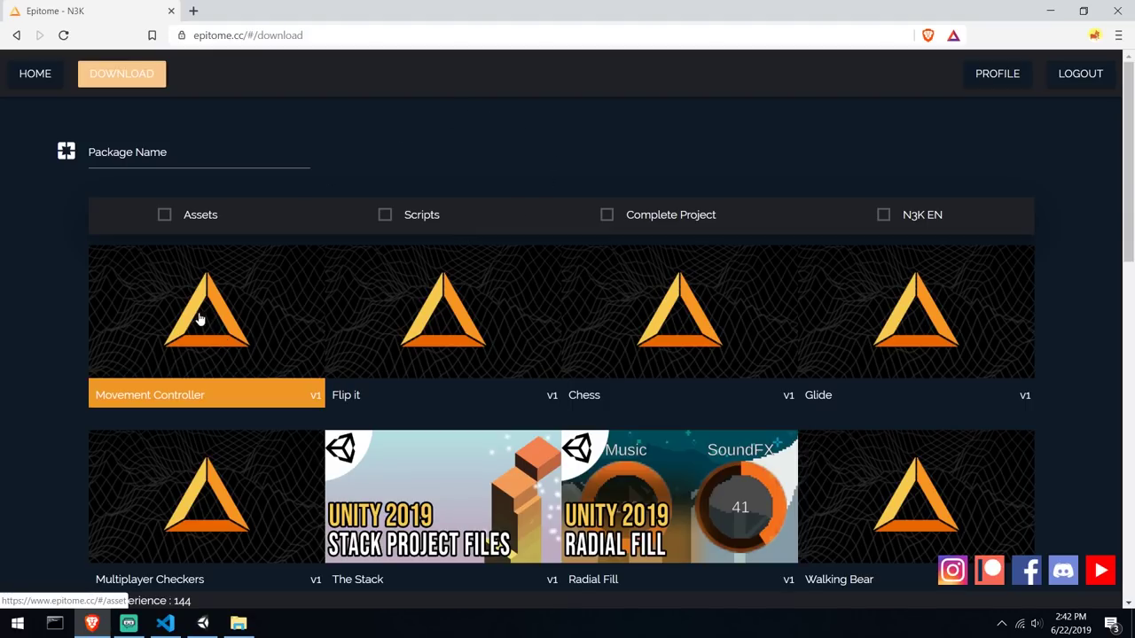
{"action": "left_click", "coordinate": [146, 154]}
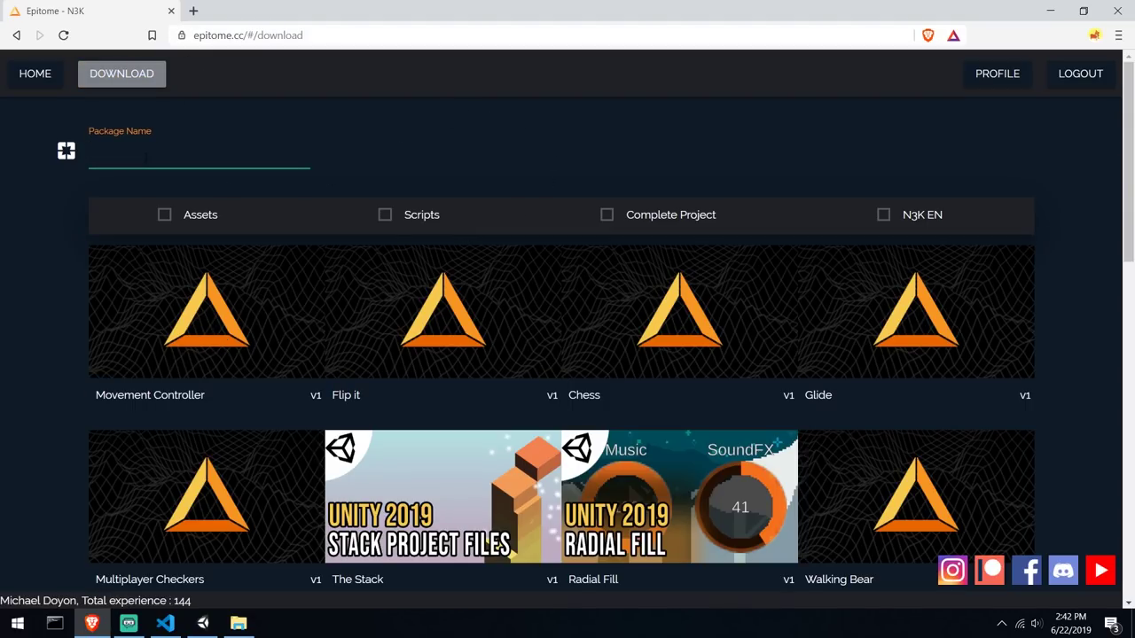
{"action": "type", "text": "Movement"}
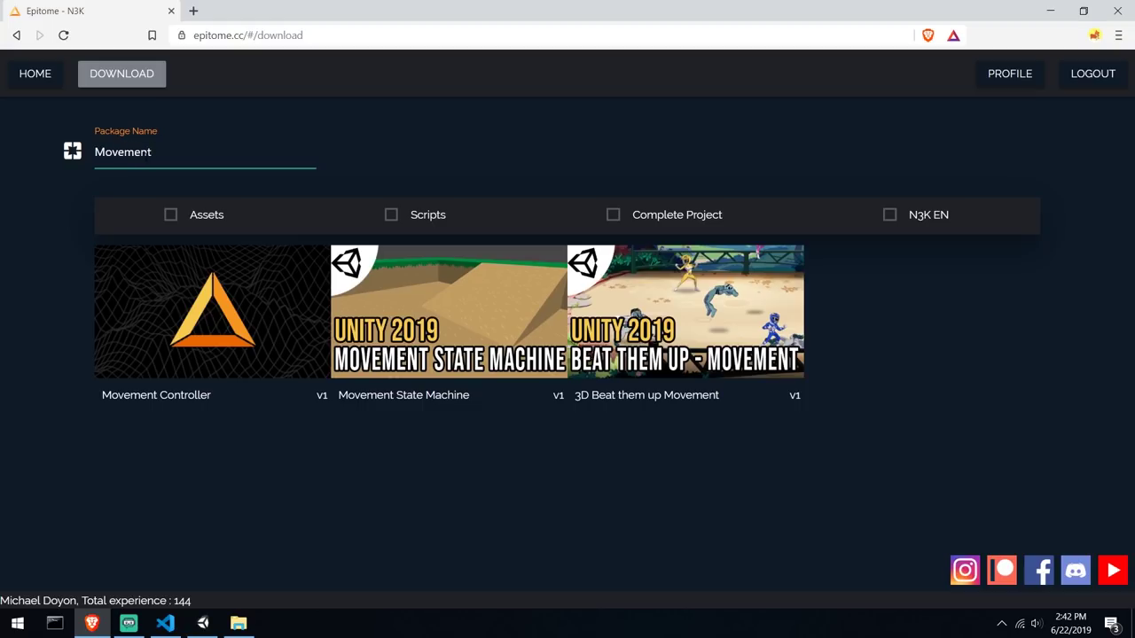
{"action": "left_click", "coordinate": [220, 295]}
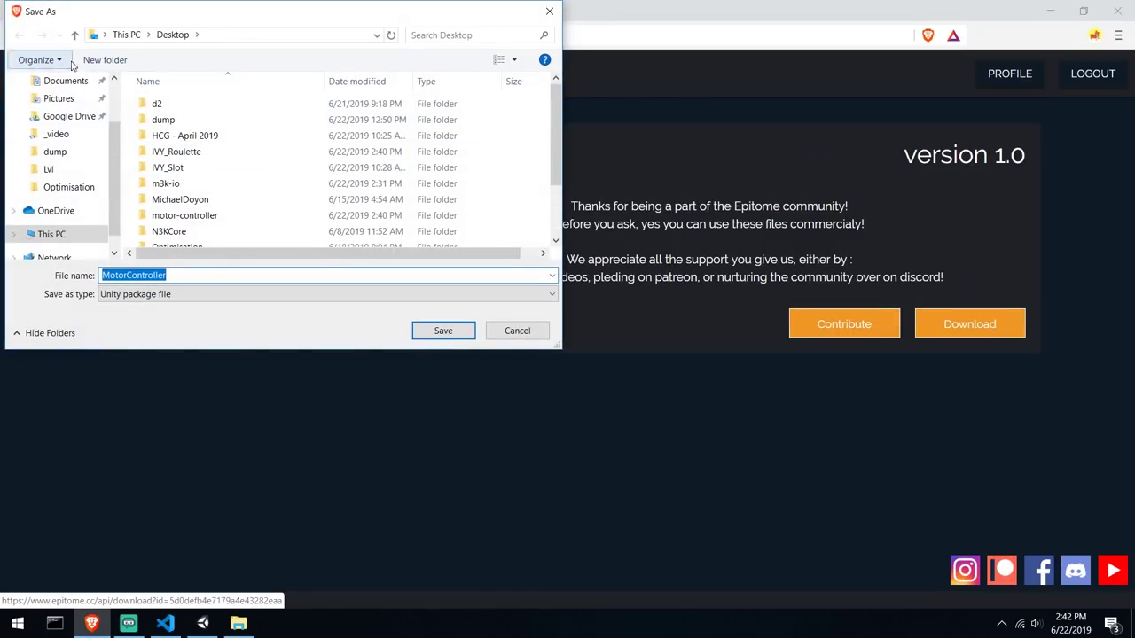
Save the MotorController Unity package to the Downloads folder
{"action": "scroll", "coordinate": [78, 116], "scroll_direction": "up", "scroll_amount": 1}
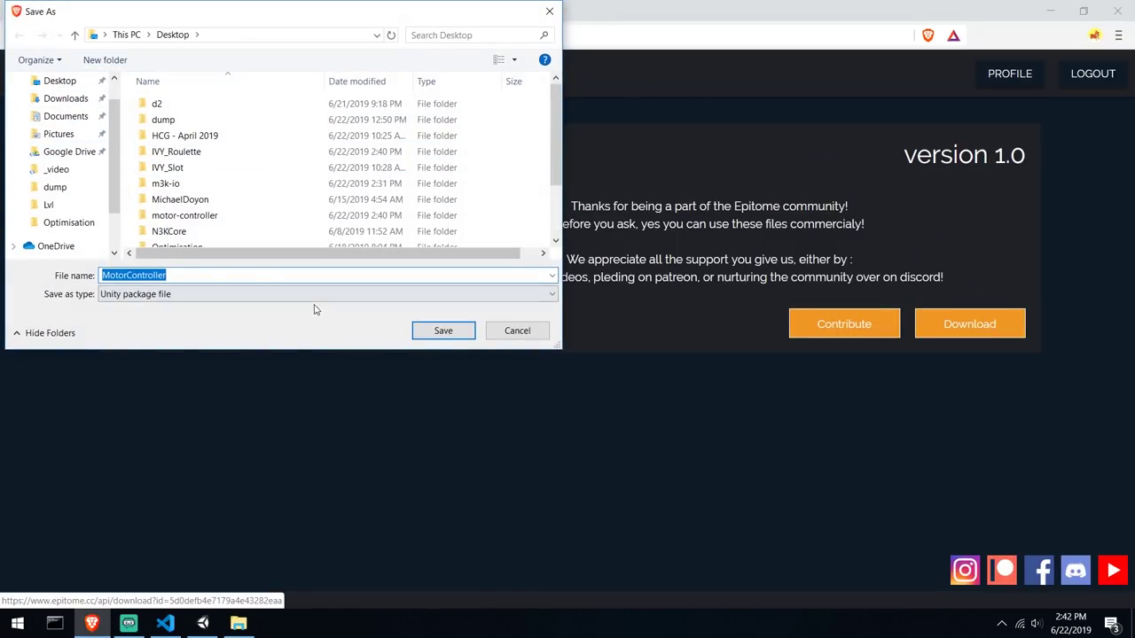
{"action": "left_click", "coordinate": [65, 98]}
{"action": "left_click", "coordinate": [441, 331]}
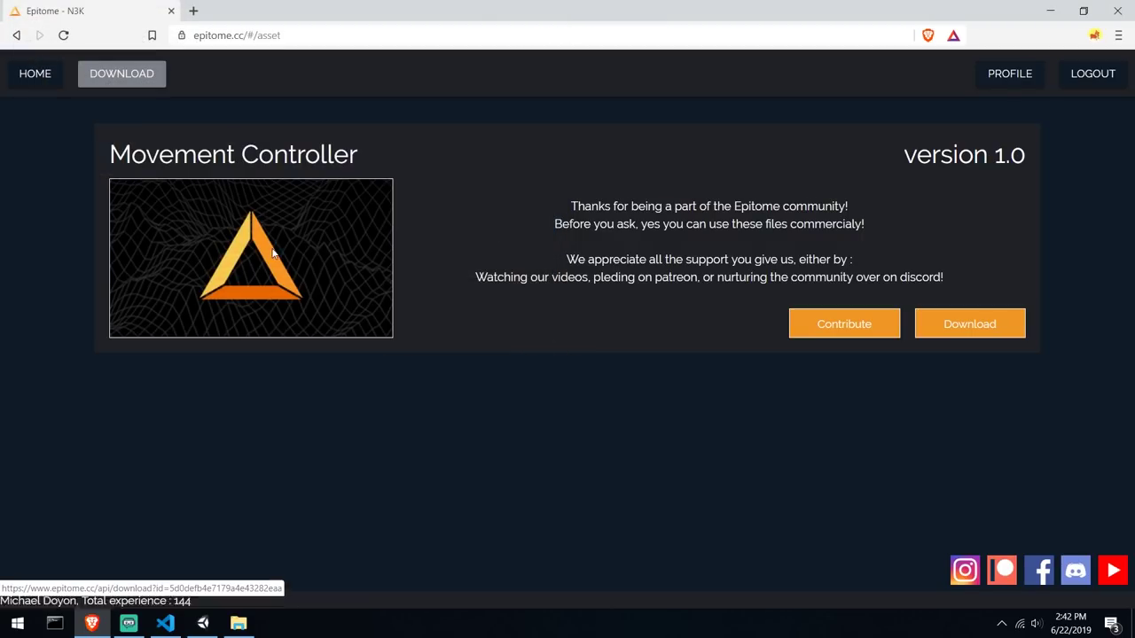
Locate the saved MotorController package in the Downloads folder in File Explorer
{"action": "left_click", "coordinate": [237, 623]}
{"action": "double_click", "coordinate": [338, 14]}
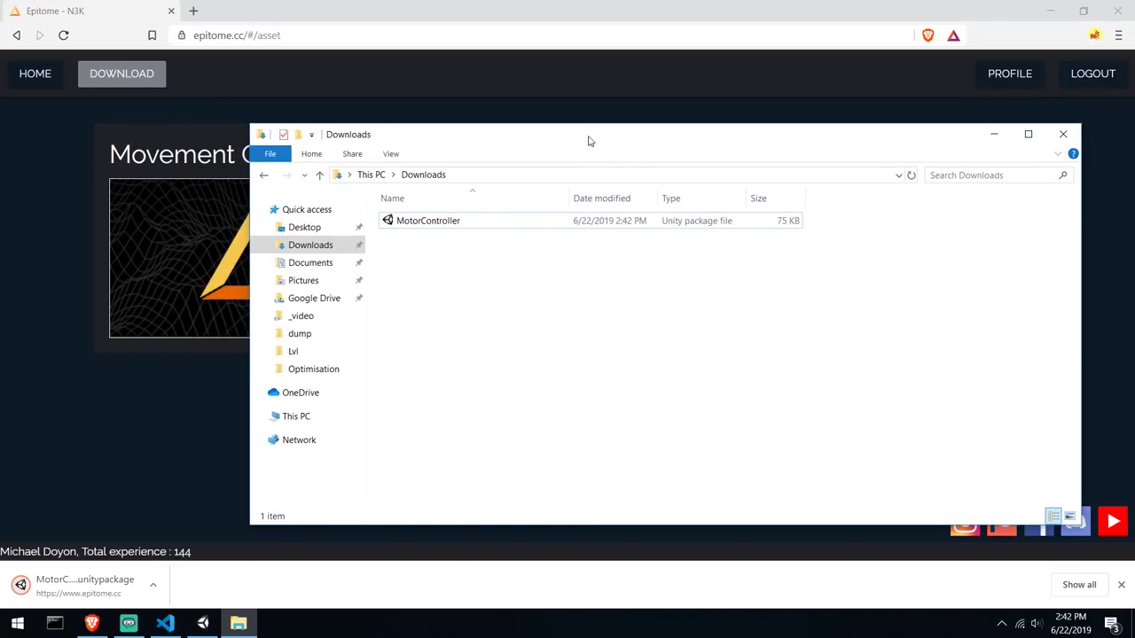
{"action": "left_click", "coordinate": [464, 224]}
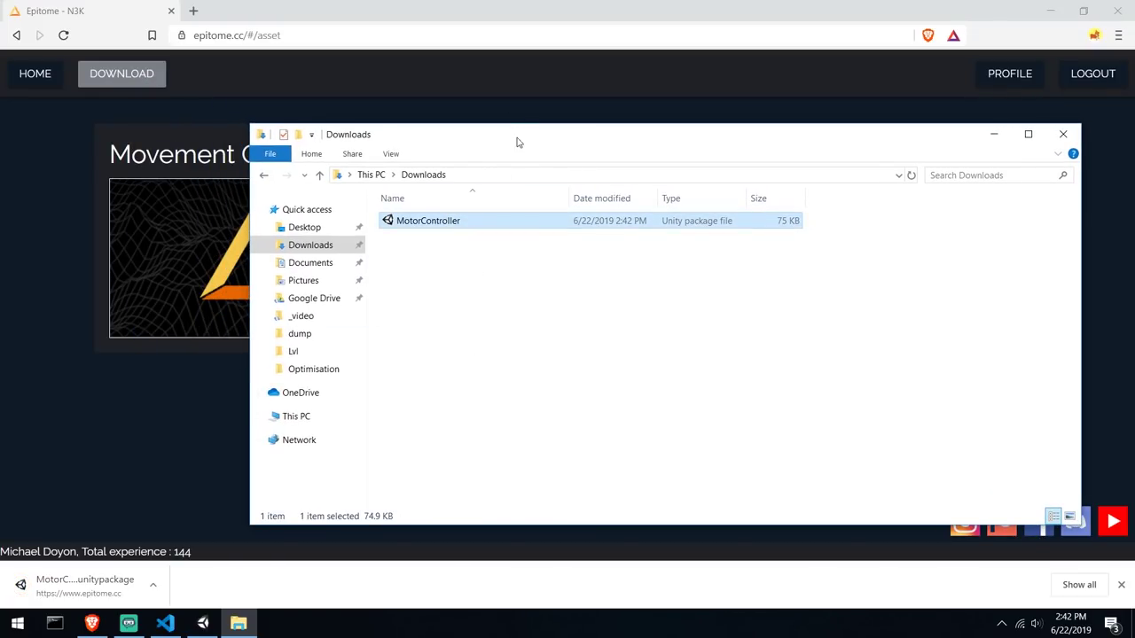
{"action": "left_click_drag", "start_coordinate": [521, 144], "coordinate": [435, 96]}
With the IVY_Roulette project running in Unity, open the MotorController package from Downloads and clear the file window away
{"action": "left_click", "coordinate": [204, 623]}
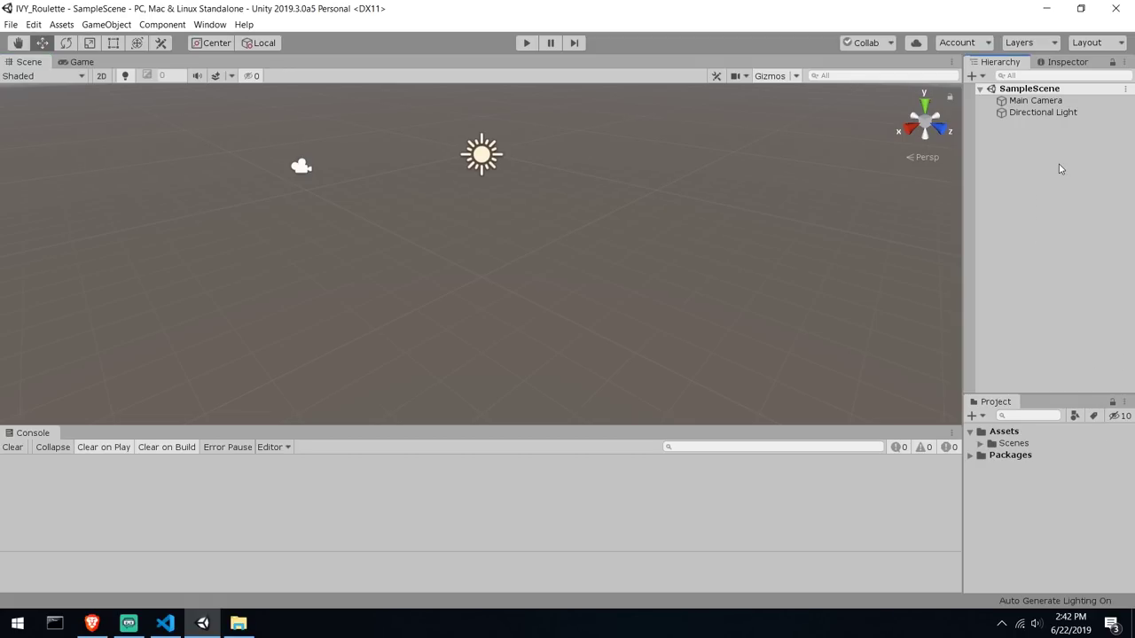
{"action": "left_click", "coordinate": [237, 625]}
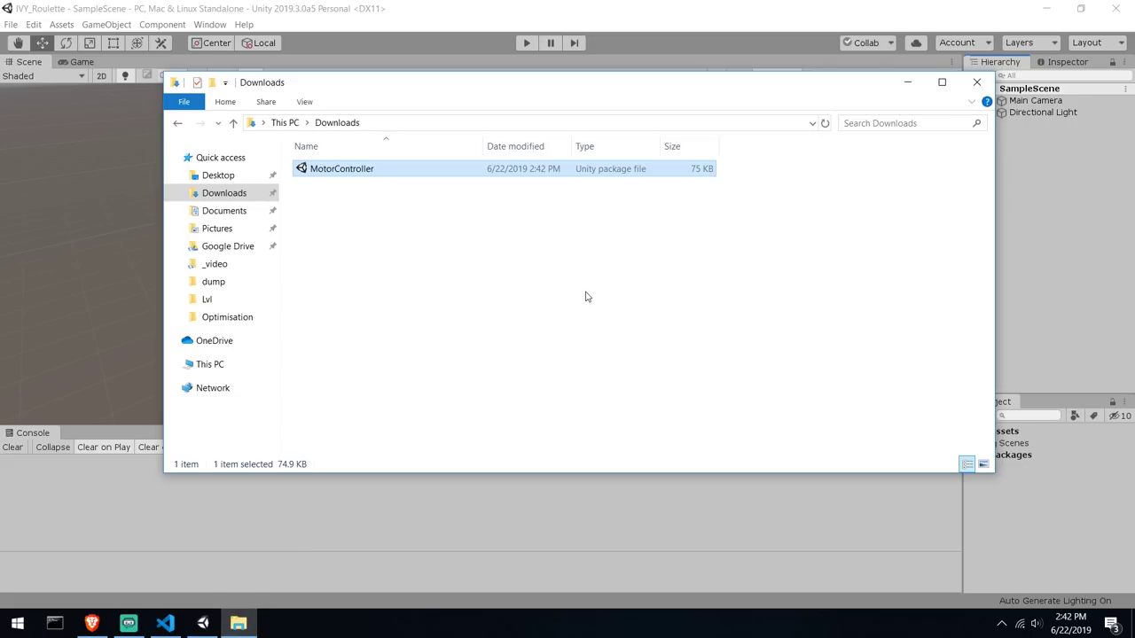
{"action": "left_click", "coordinate": [602, 265]}
{"action": "left_click_drag", "start_coordinate": [565, 80], "coordinate": [593, 103]}
{"action": "left_click", "coordinate": [403, 191]}
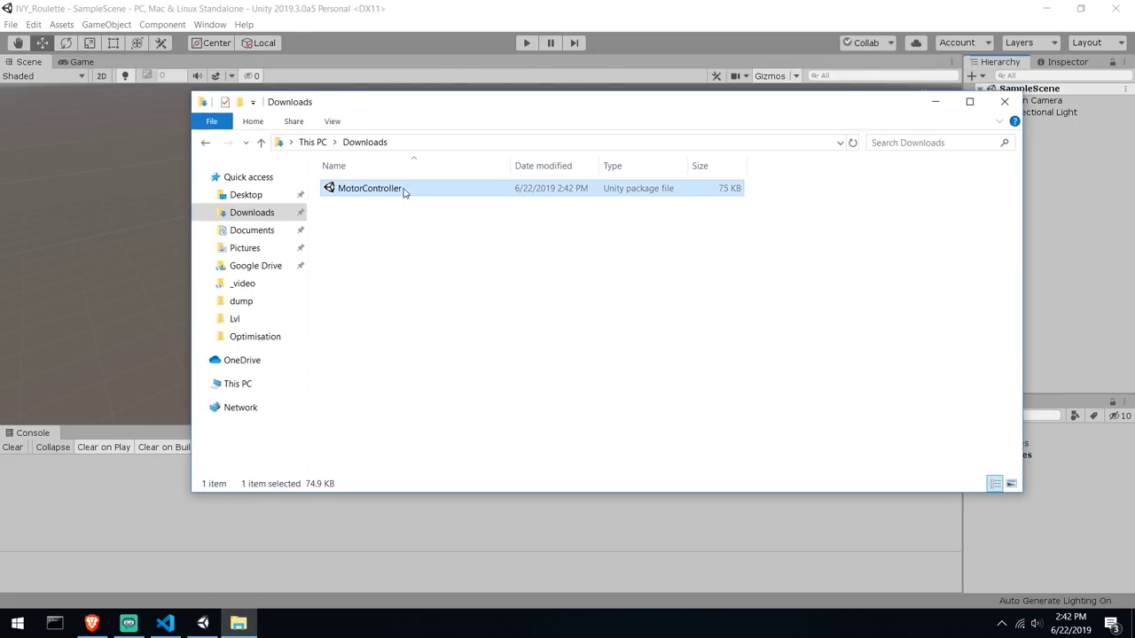
{"action": "left_click", "coordinate": [934, 101]}
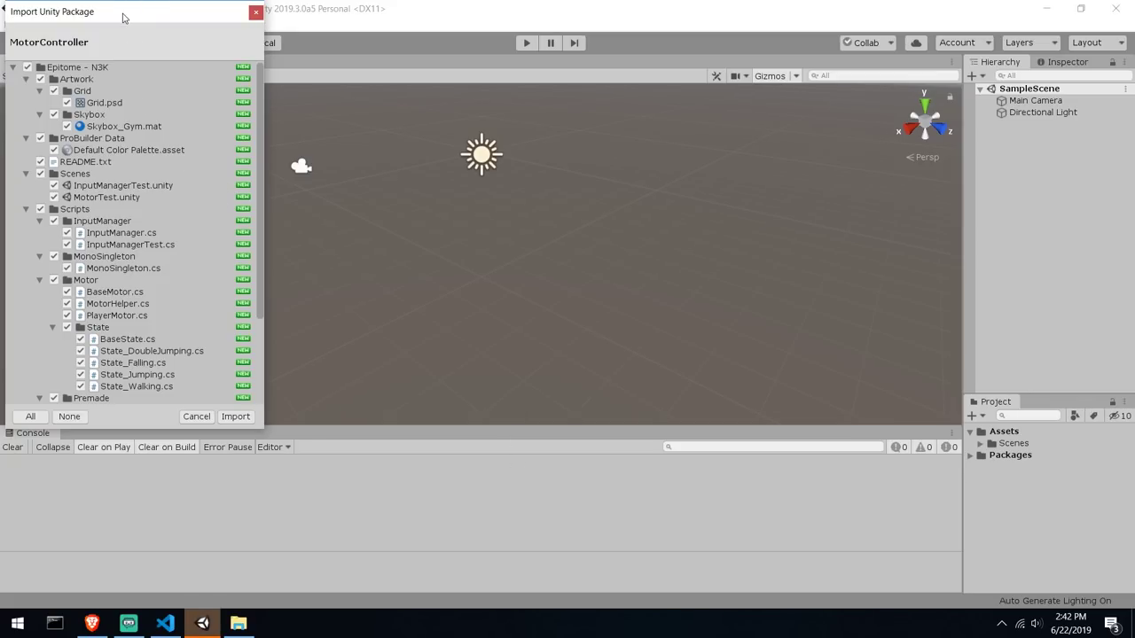
Review the MotorController package contents, collapse the Epitome - N3K folder, and import everything into the project
{"action": "left_click_drag", "start_coordinate": [125, 16], "coordinate": [465, 44]}
{"action": "scroll", "coordinate": [432, 353], "scroll_direction": "down", "scroll_amount": 3}
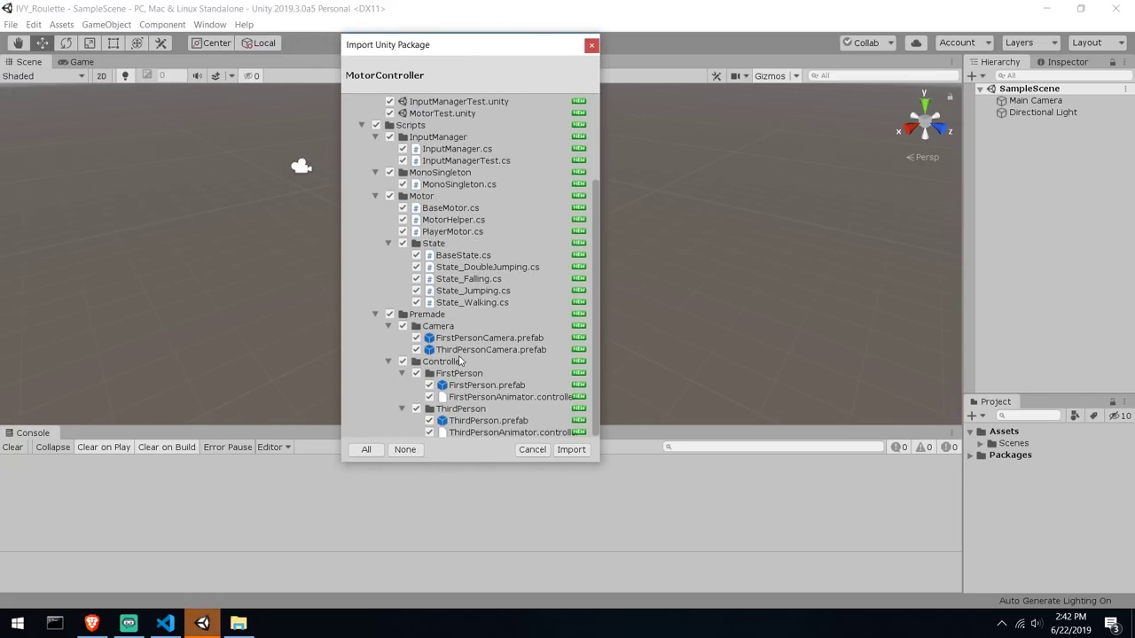
{"action": "scroll", "coordinate": [460, 362], "scroll_direction": "up", "scroll_amount": 3}
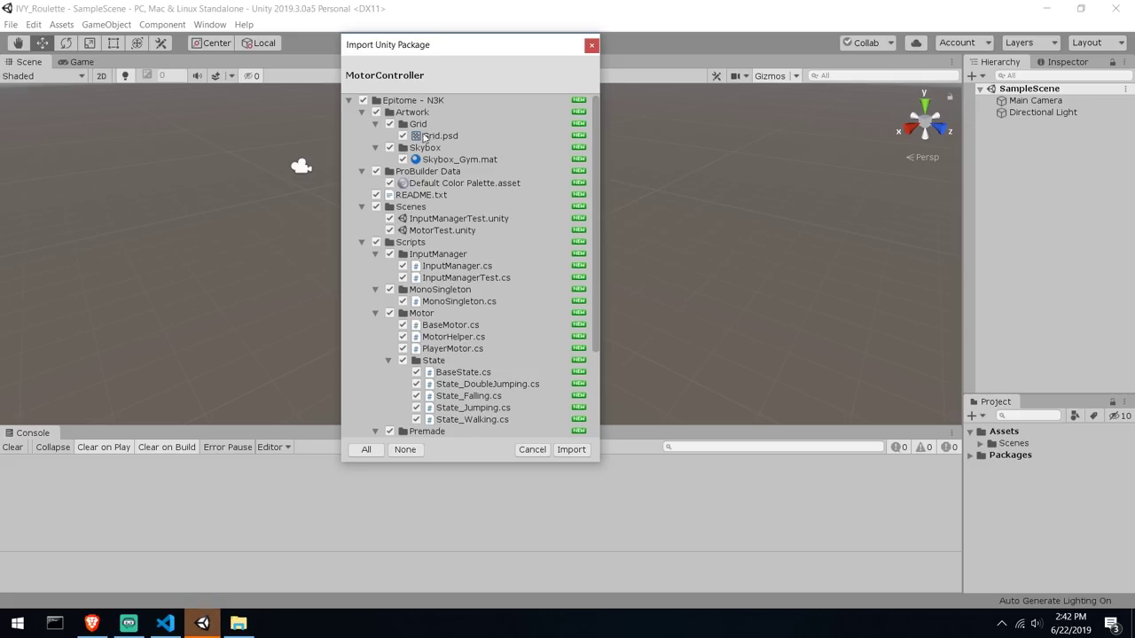
{"action": "left_click", "coordinate": [353, 103]}
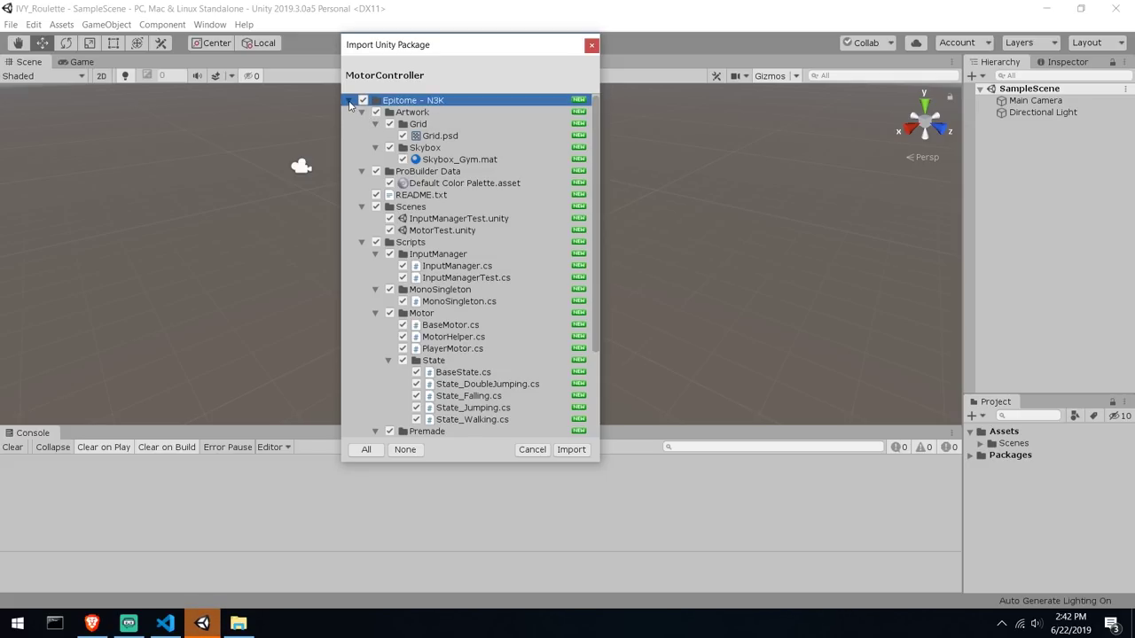
{"action": "left_click", "coordinate": [349, 100]}
{"action": "left_click_drag", "start_coordinate": [448, 51], "coordinate": [264, 59]}
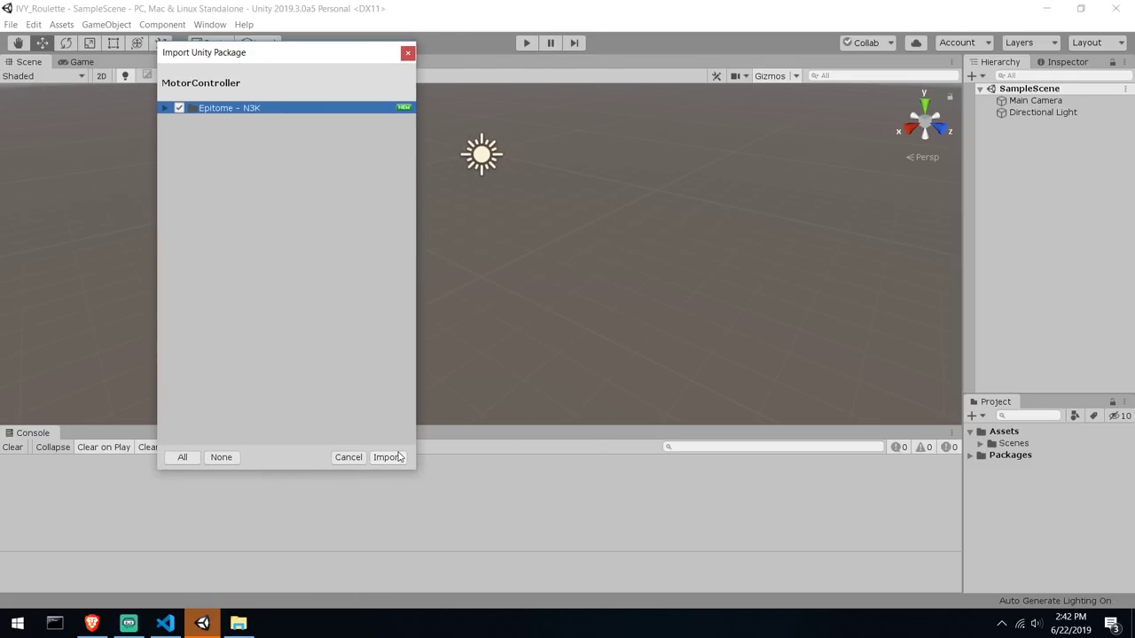
{"action": "left_click", "coordinate": [387, 457]}
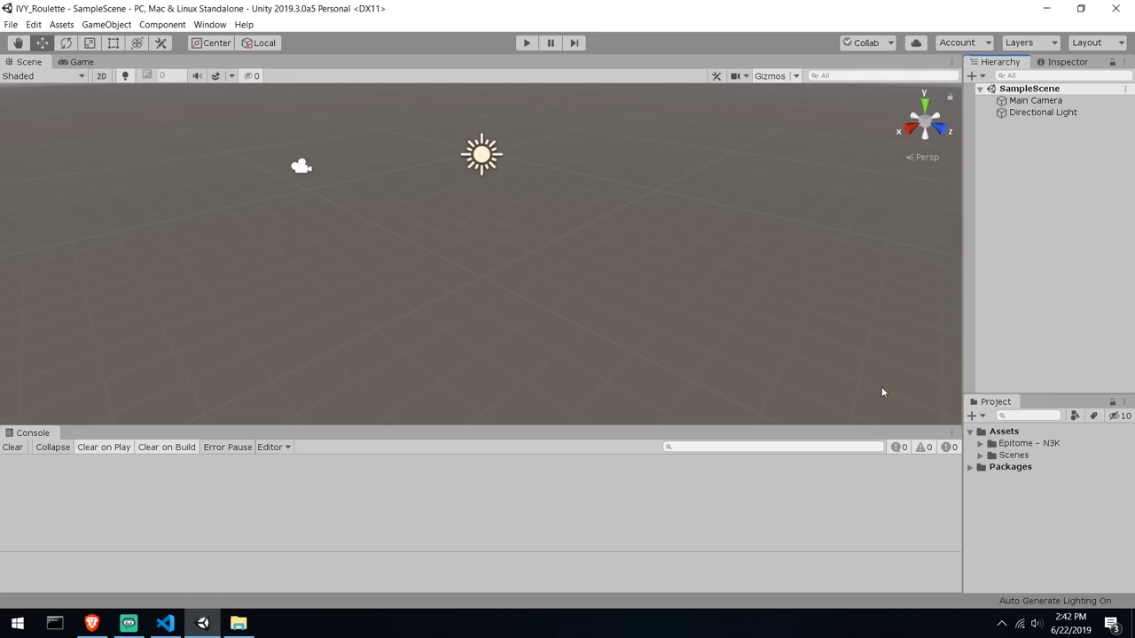
Open the MotorTest scene from the Scenes folder inside Epitome - N3K
{"action": "left_click", "coordinate": [980, 444]}
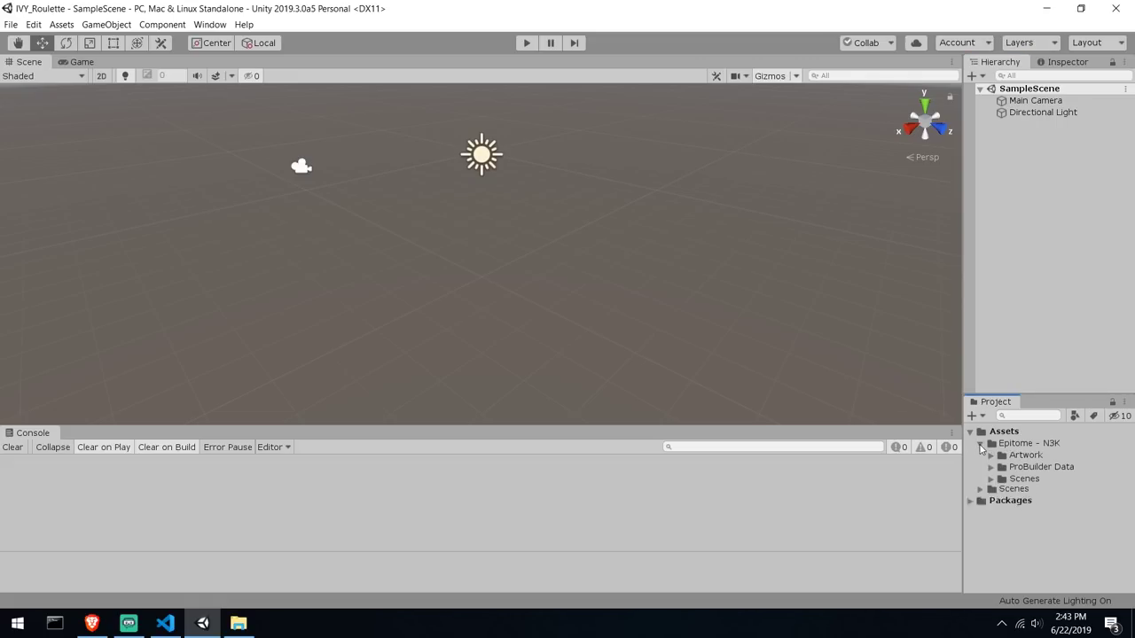
{"action": "left_click", "coordinate": [991, 479]}
{"action": "left_click", "coordinate": [1037, 503]}
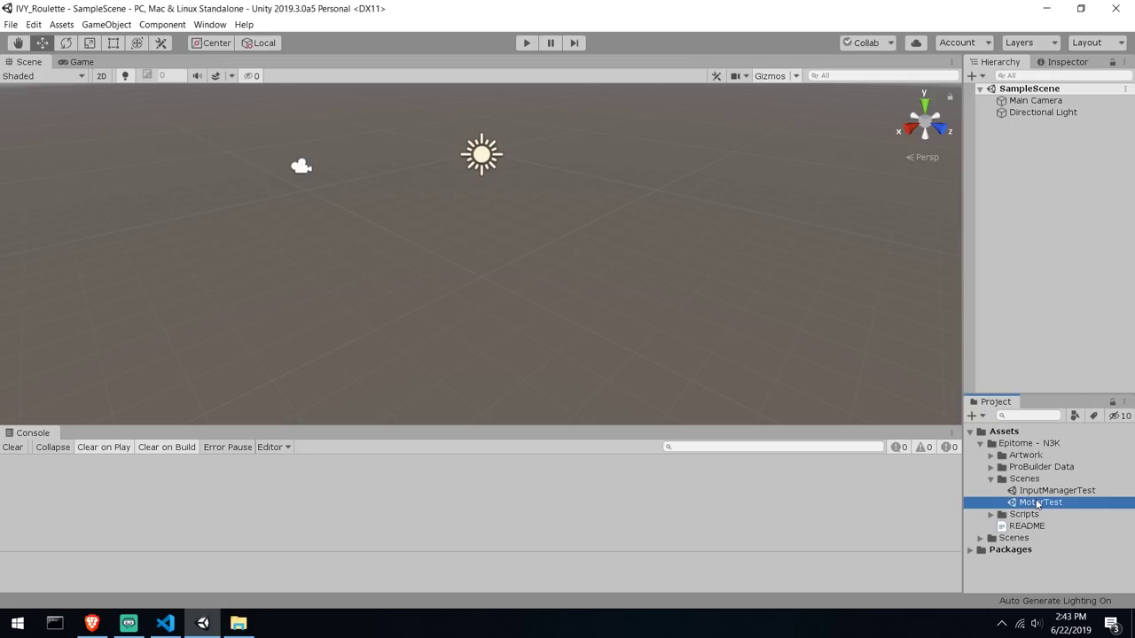
{"action": "double_click", "coordinate": [1040, 502]}
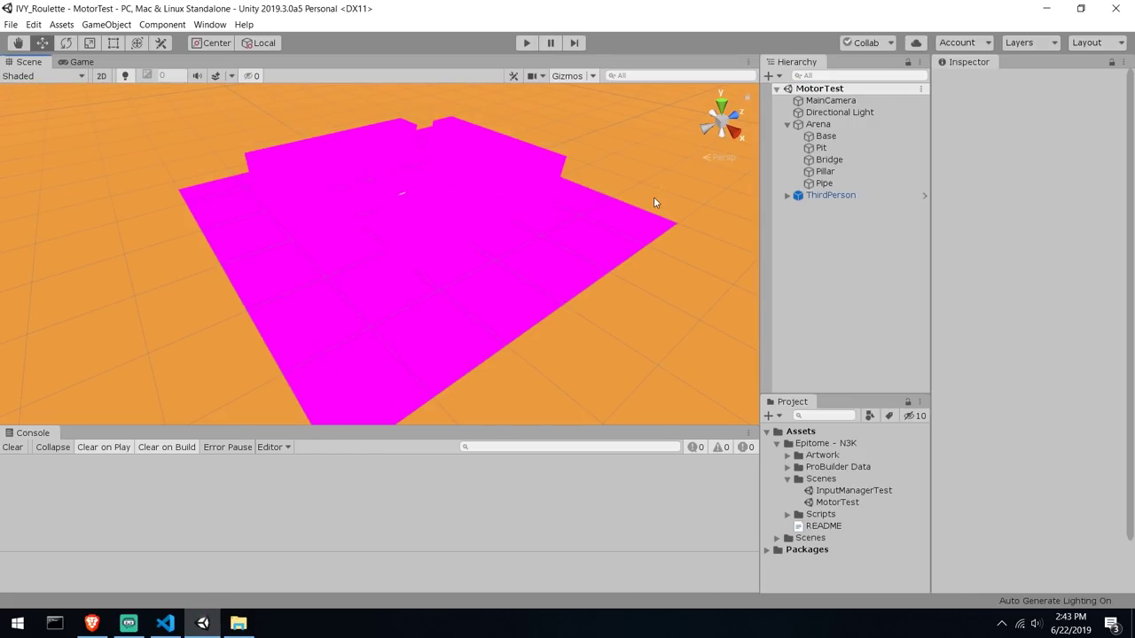
Examine the arena from several angles and inspect its Base object's material and script components
{"action": "right_click_drag", "start_coordinate": [654, 197], "coordinate": [605, 183]}
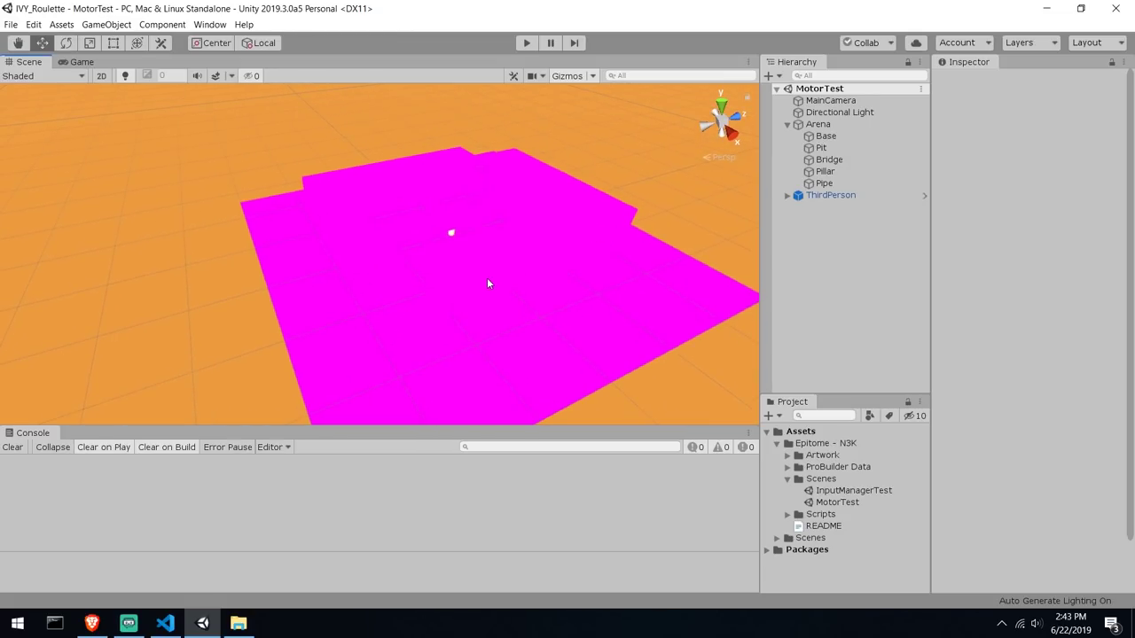
{"action": "scroll", "coordinate": [480, 268], "scroll_direction": "up", "scroll_amount": 5}
{"action": "right_click_drag", "start_coordinate": [480, 268], "coordinate": [554, 221]}
{"action": "middle_click_drag", "start_coordinate": [512, 236], "coordinate": [557, 245]}
{"action": "scroll", "coordinate": [557, 245], "scroll_direction": "down", "scroll_amount": 2}
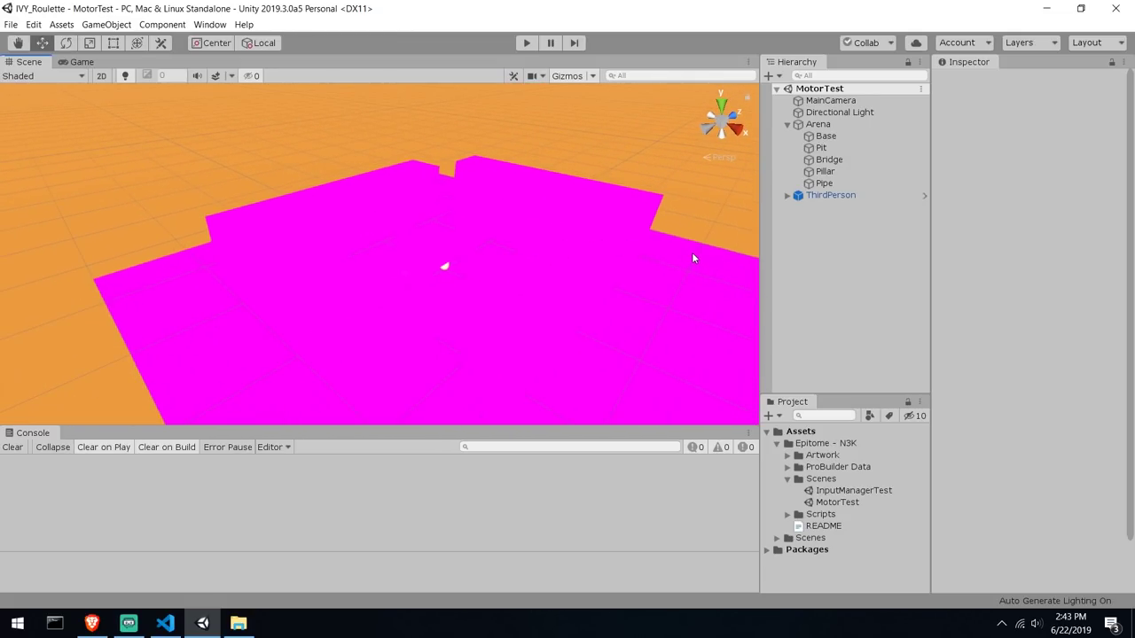
{"action": "middle_click_drag", "start_coordinate": [691, 256], "coordinate": [612, 153]}
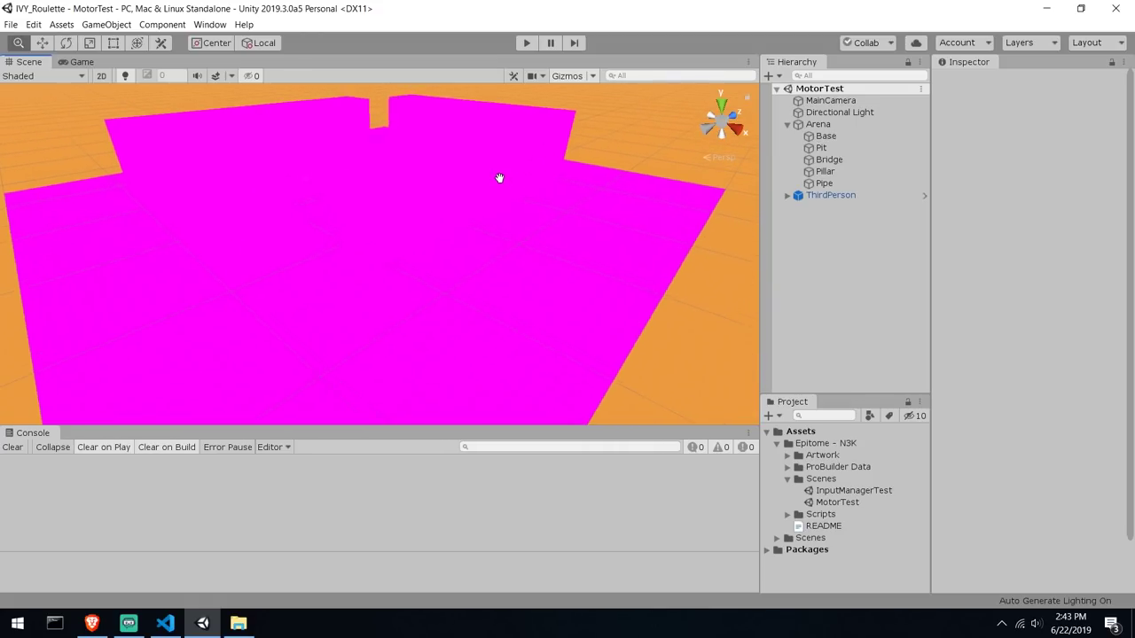
{"action": "middle_click_drag", "start_coordinate": [499, 178], "coordinate": [520, 230]}
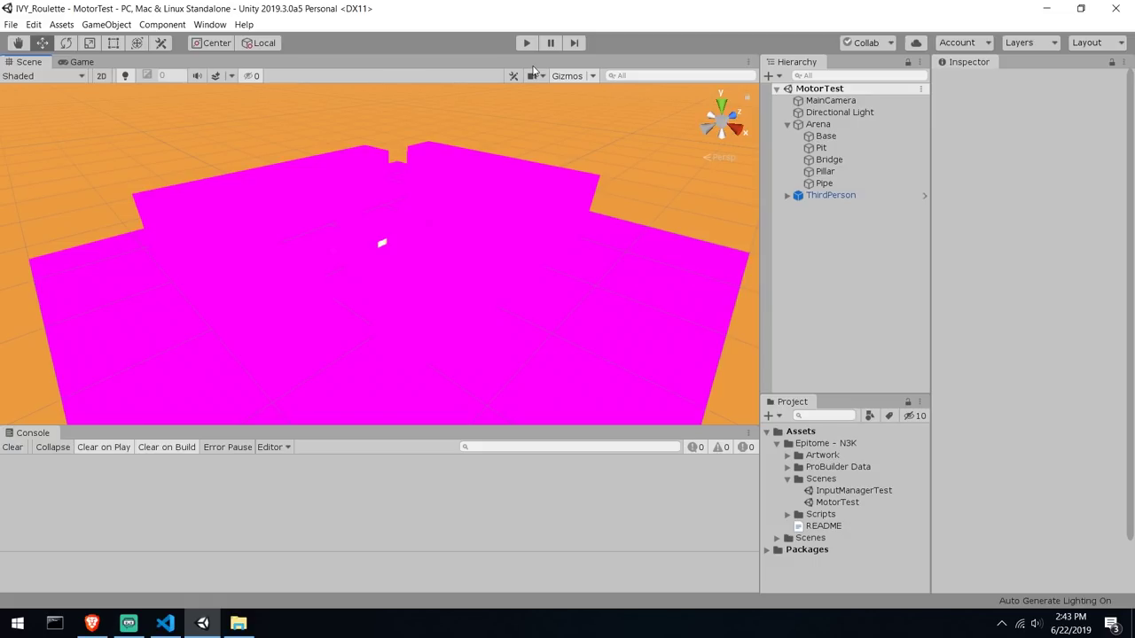
{"action": "left_click", "coordinate": [516, 331]}
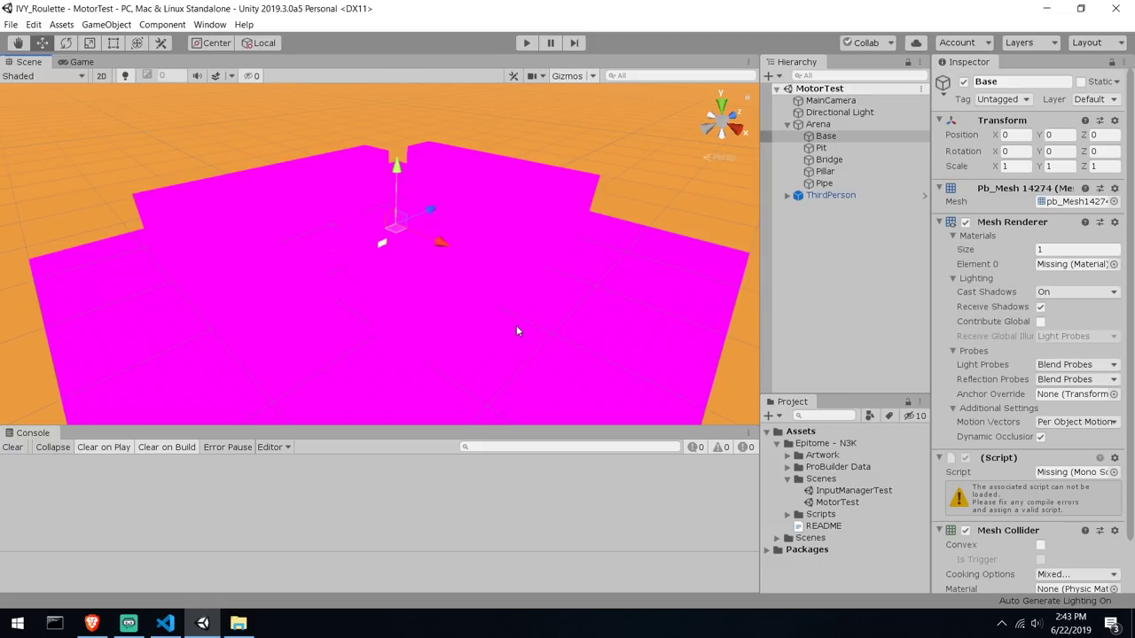
Delete the Arena object from the MotorTest scene and add a 3D Plane as substitute ground
{"action": "left_click", "coordinate": [840, 126]}
{"action": "key", "text": "Delete"}
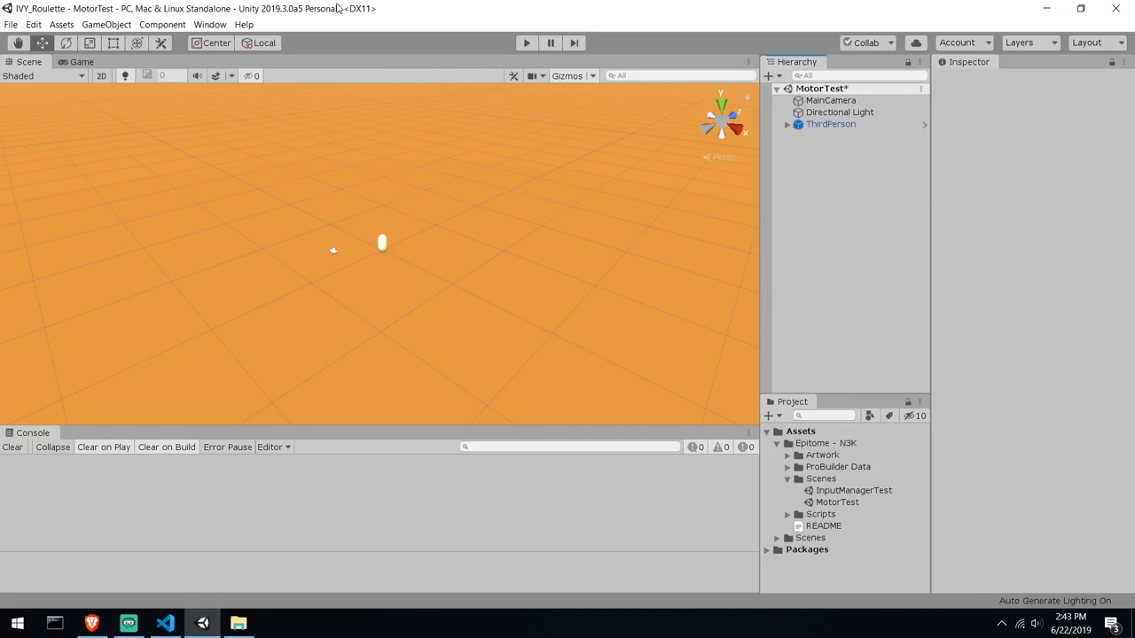
{"action": "left_click", "coordinate": [162, 24]}
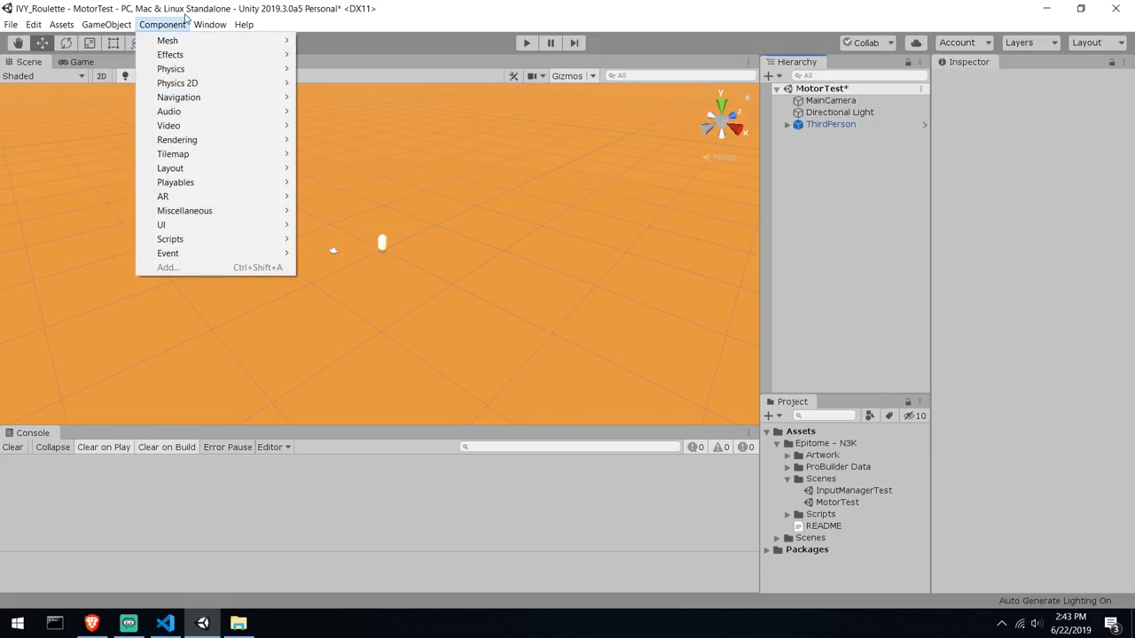
{"action": "mouse_move", "coordinate": [115, 28]}
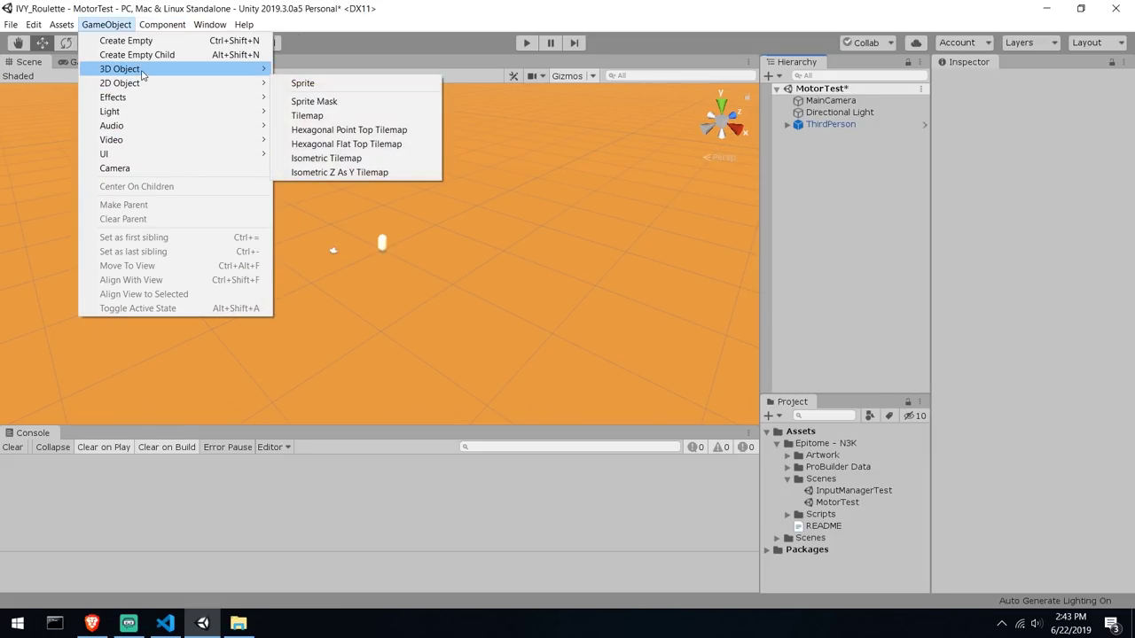
{"action": "mouse_move", "coordinate": [158, 70]}
{"action": "left_click", "coordinate": [321, 126]}
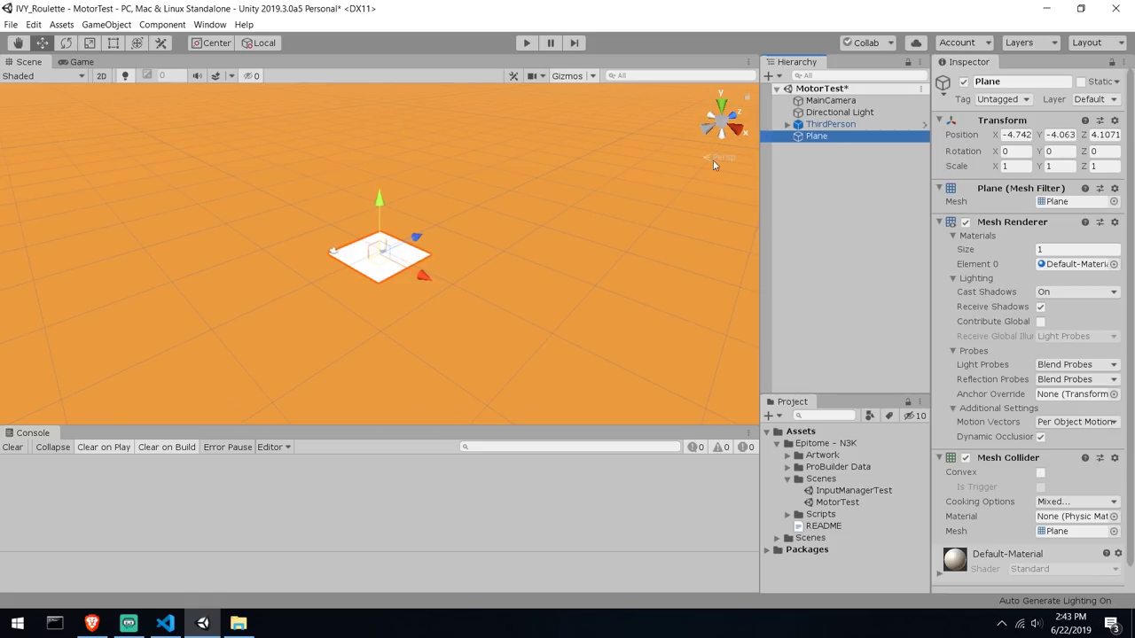
Remove the substitute Plane and undo the recent changes to the scene objects
{"action": "key", "text": "Delete"}
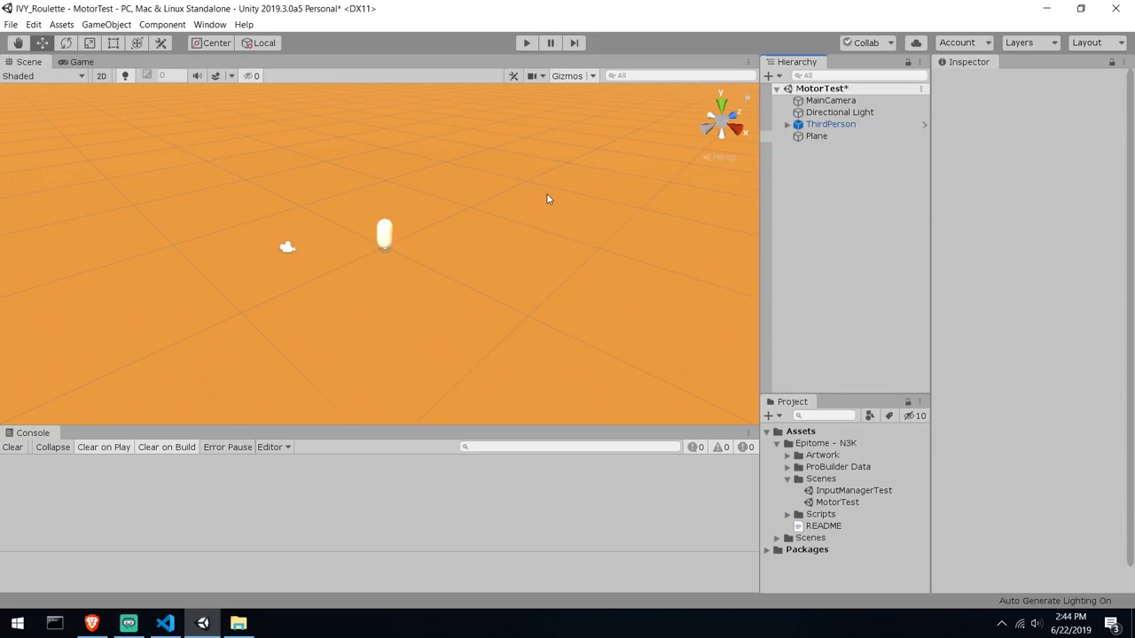
{"action": "key", "text": "ctrl+z"}
{"action": "key", "text": "ctrl+z"}
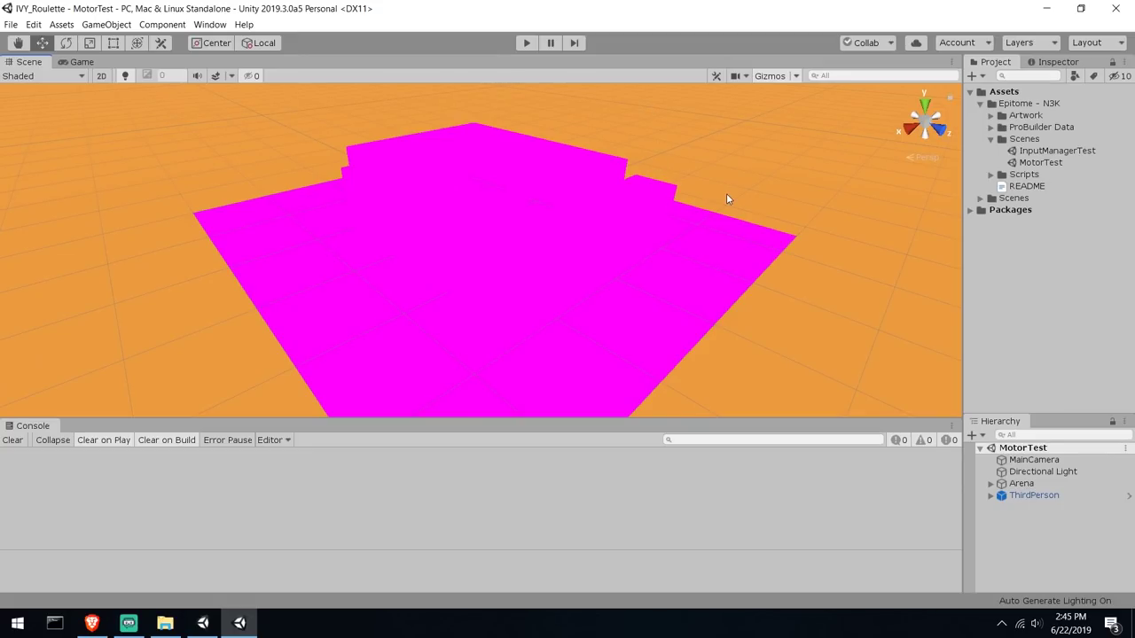
Select the arena's Base, open the Package Manager and search the packages for "pro buil"
{"action": "left_click", "coordinate": [550, 206]}
{"action": "right_click_drag", "start_coordinate": [547, 203], "coordinate": [585, 206]}
{"action": "left_click", "coordinate": [207, 24]}
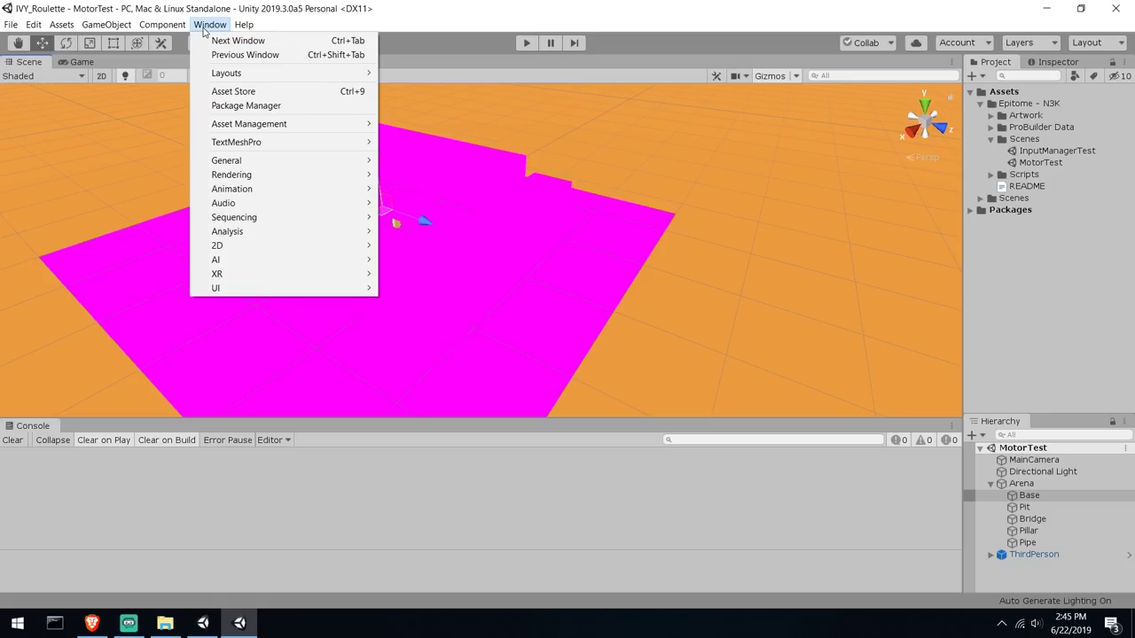
{"action": "left_click", "coordinate": [246, 105]}
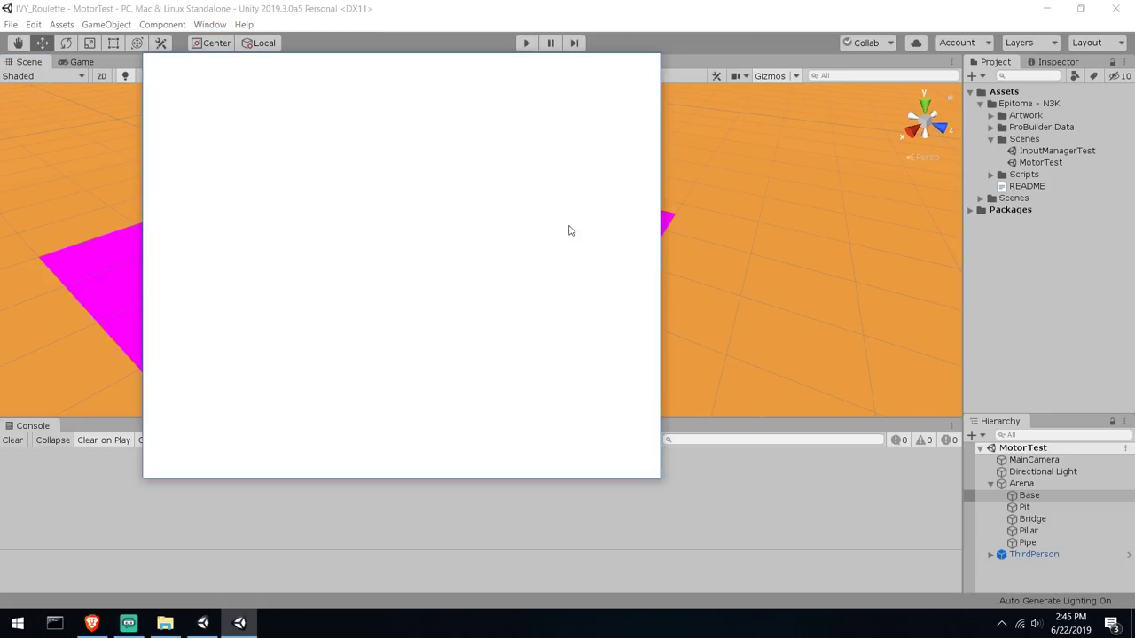
{"action": "left_click", "coordinate": [398, 75]}
{"action": "type", "text": "prob"}
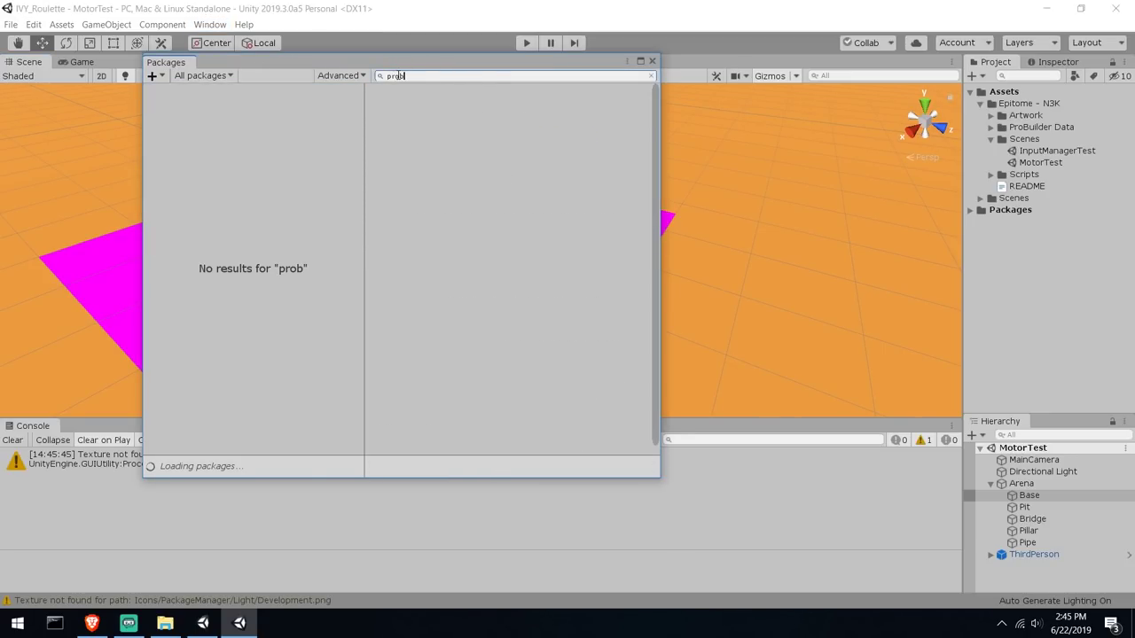
{"action": "key", "text": "BackSpace"}
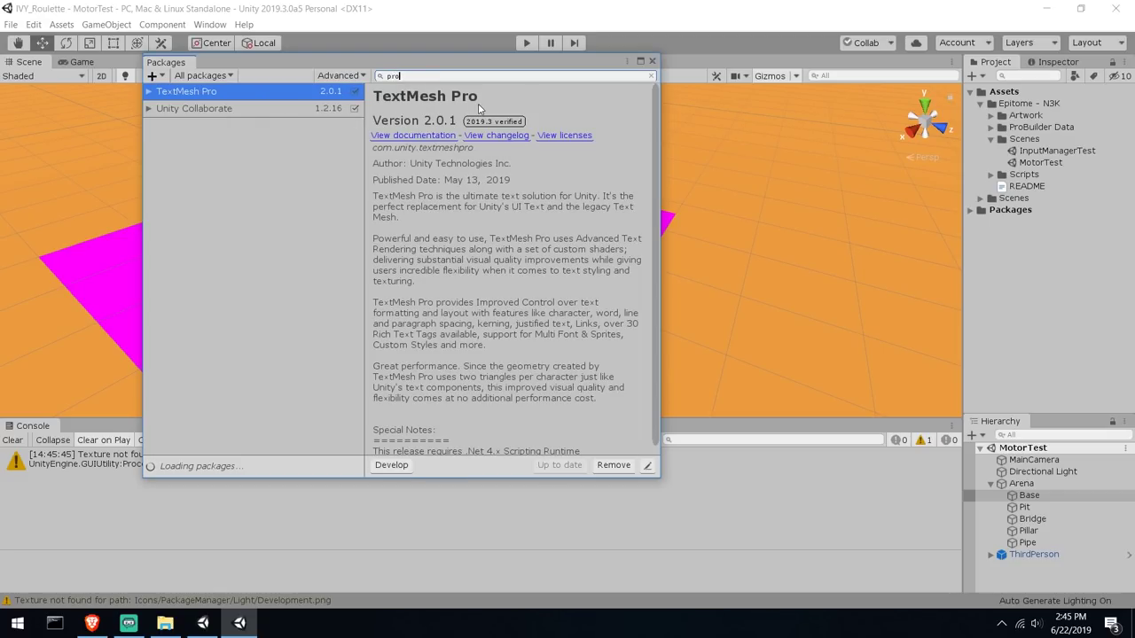
{"action": "type", "text": "buil"}
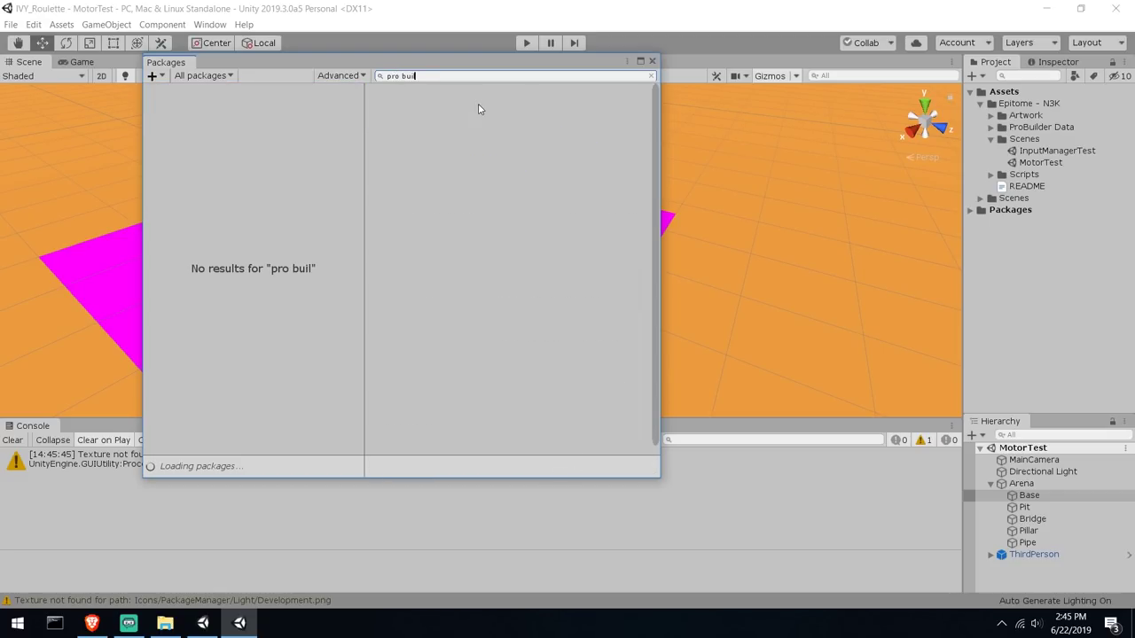
Keep the package filter on All packages and enable showing dependencies and preview packages, accepting the preview confirmation
{"action": "left_click", "coordinate": [337, 75]}
{"action": "left_click", "coordinate": [225, 78]}
{"action": "left_click", "coordinate": [224, 78]}
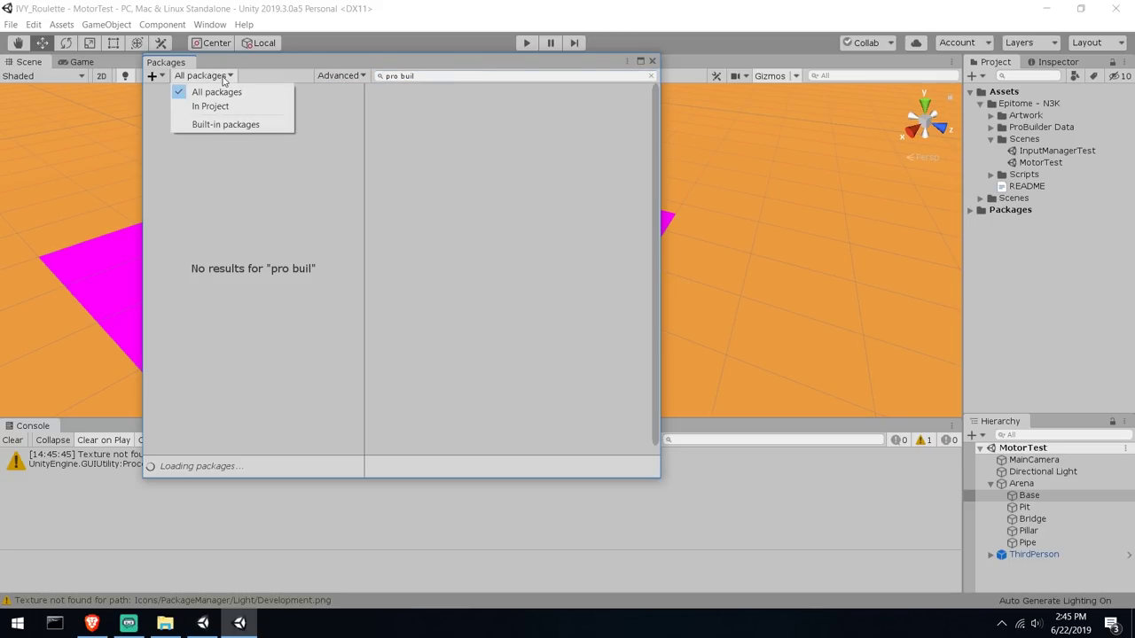
{"action": "left_click", "coordinate": [221, 94]}
{"action": "left_click", "coordinate": [338, 78]}
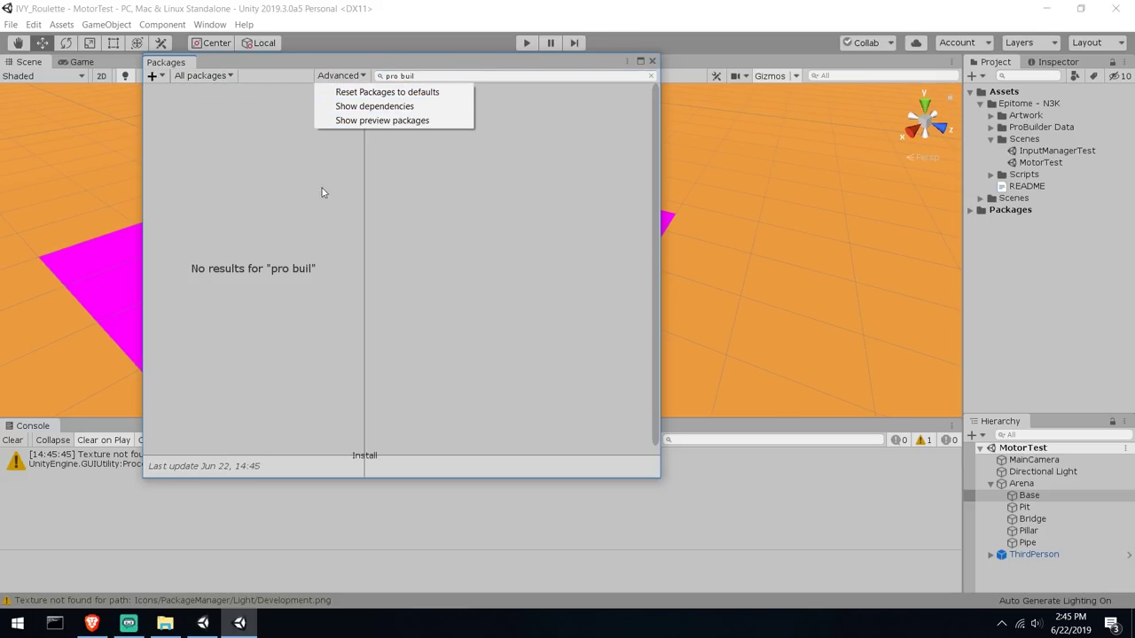
{"action": "left_click", "coordinate": [356, 106]}
{"action": "left_click", "coordinate": [351, 77]}
{"action": "left_click", "coordinate": [354, 119]}
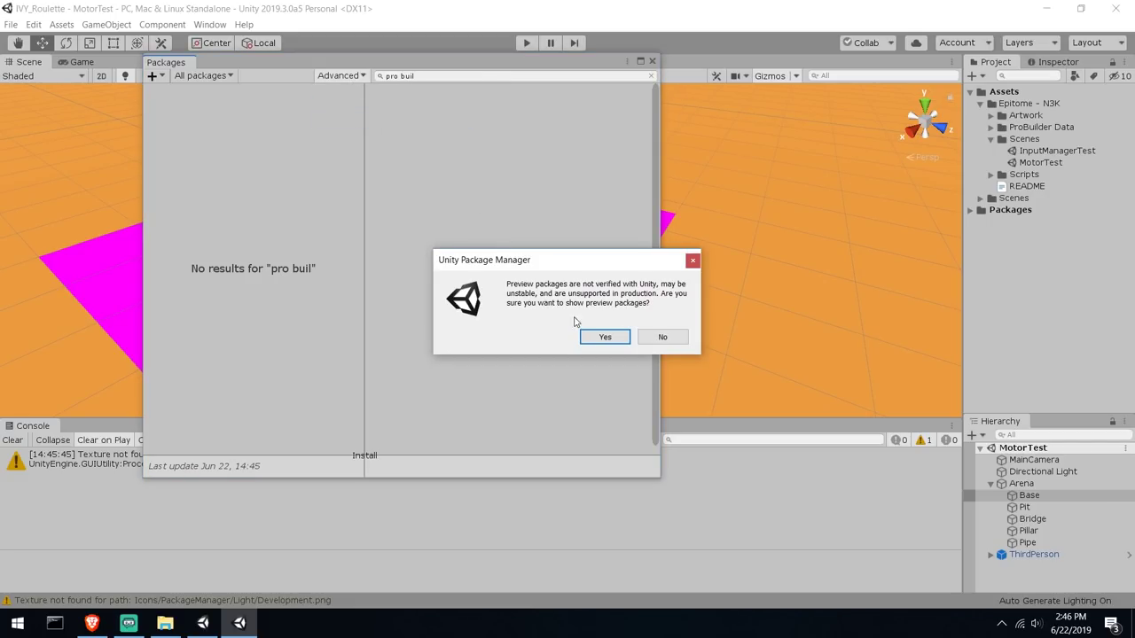
{"action": "left_click", "coordinate": [600, 336]}
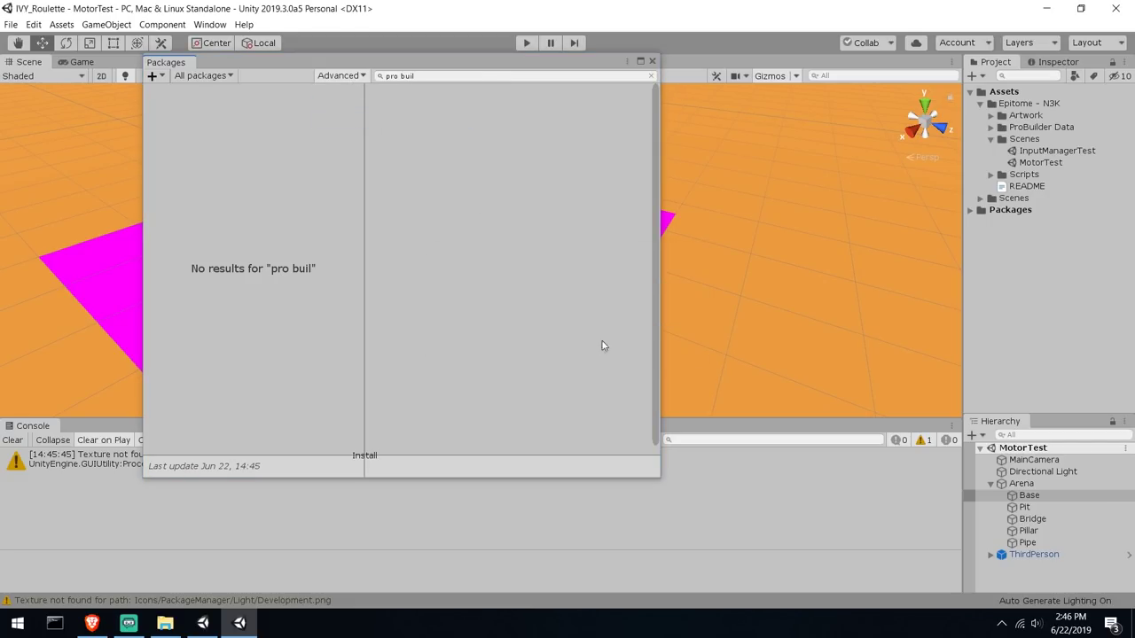
{"action": "left_click", "coordinate": [343, 77]}
{"action": "left_click", "coordinate": [313, 158]}
Search the packages for "pro" instead and install ProBuilder version 4.0.5
{"action": "left_click_drag", "start_coordinate": [424, 75], "coordinate": [305, 73]}
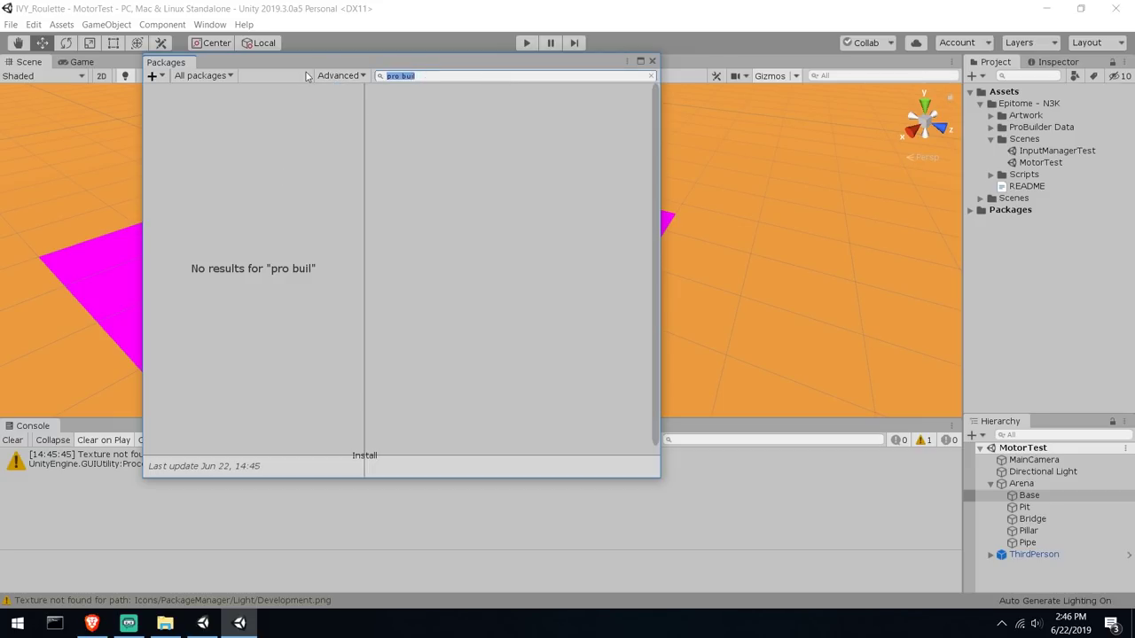
{"action": "type", "text": "p"}
{"action": "key", "text": "ctrl+a"}
{"action": "type", "text": "pro"}
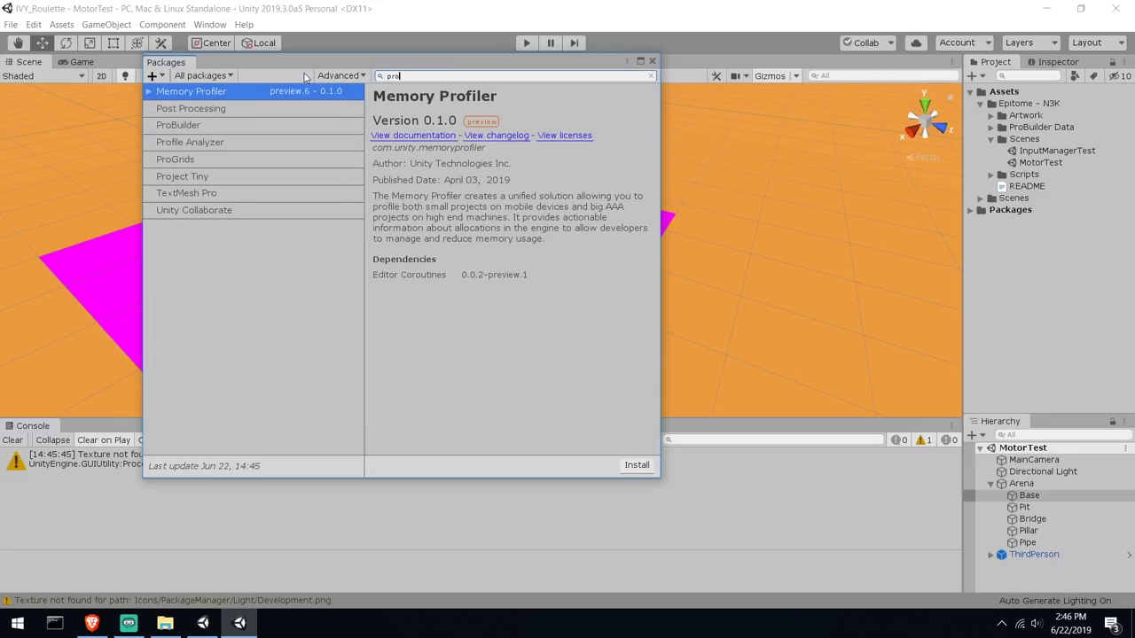
{"action": "left_click", "coordinate": [222, 126]}
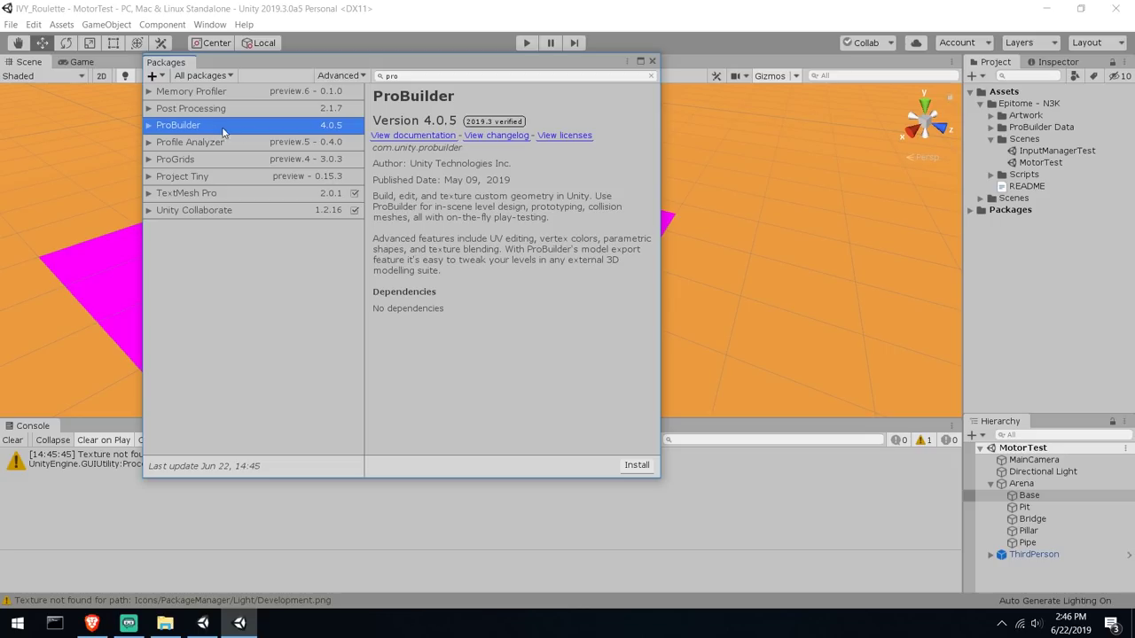
{"action": "left_click", "coordinate": [640, 474]}
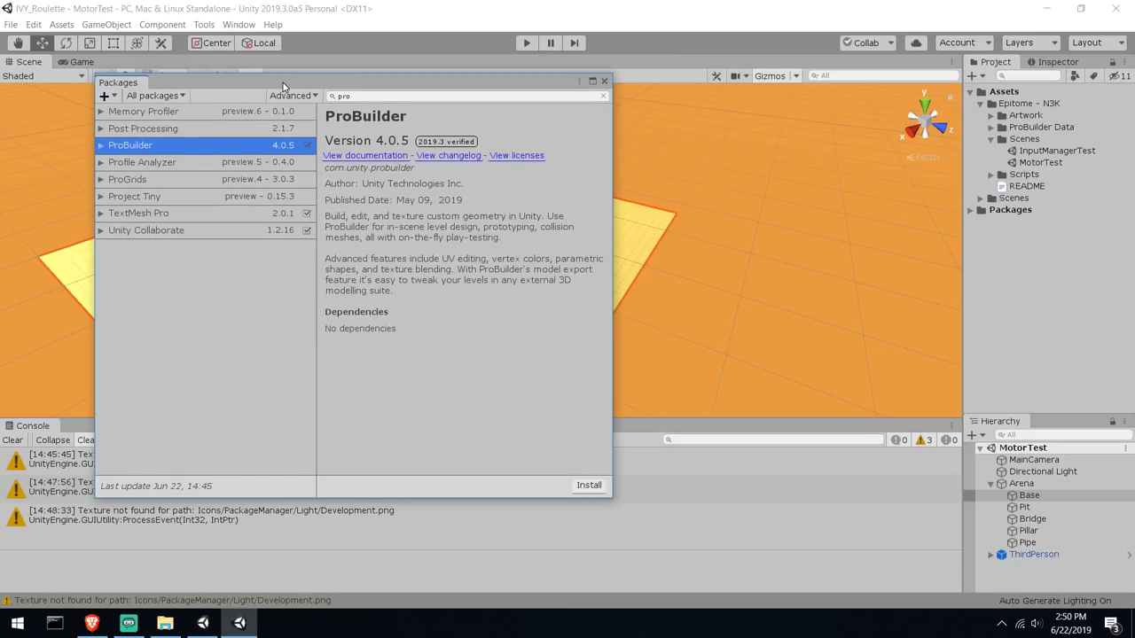
Move the Package Manager off the arena view, search for "cinem", install Cinemachine 2.3.4 and close the package window
{"action": "left_click_drag", "start_coordinate": [284, 86], "coordinate": [716, 97]}
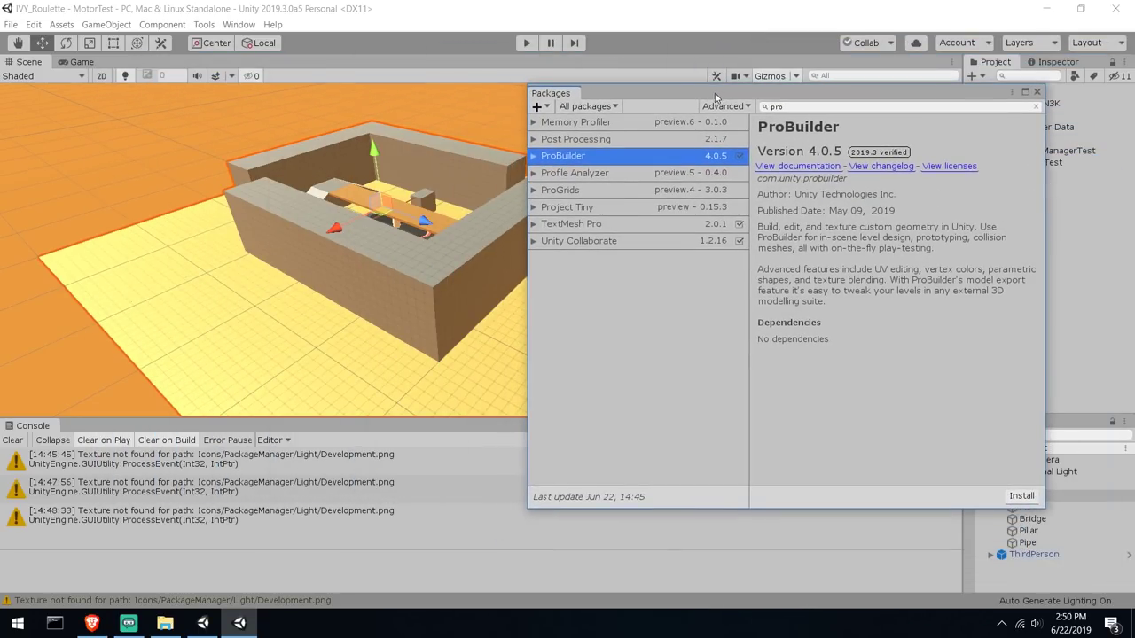
{"action": "left_click", "coordinate": [898, 108]}
{"action": "type", "text": "cinem"}
{"action": "key", "text": "shift+End"}
{"action": "key", "text": "Delete"}
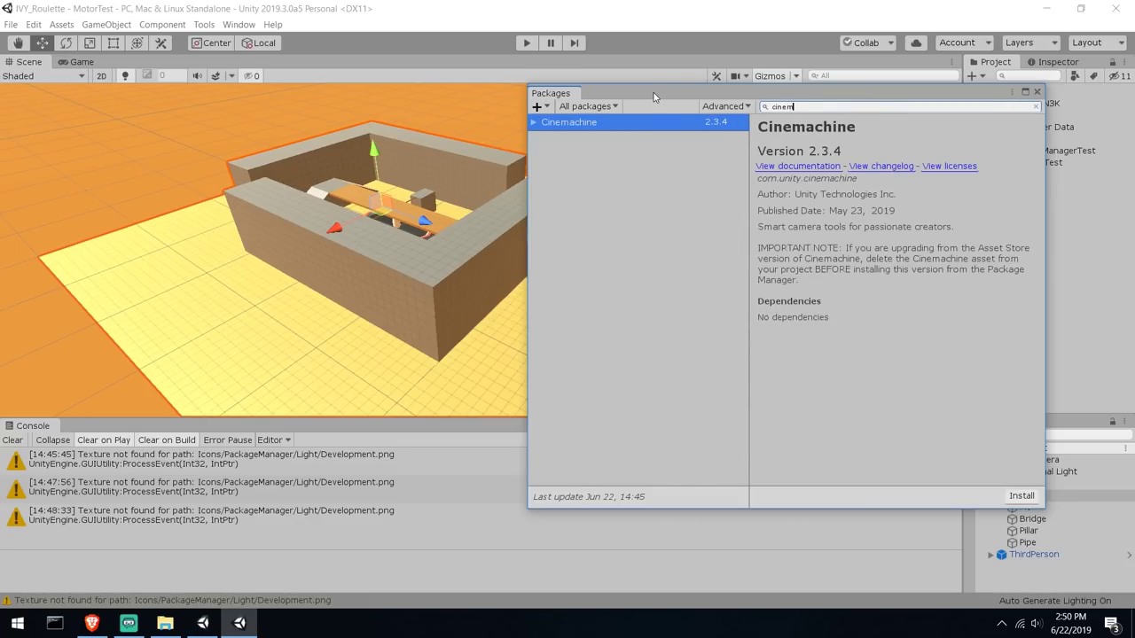
{"action": "left_click", "coordinate": [1023, 498]}
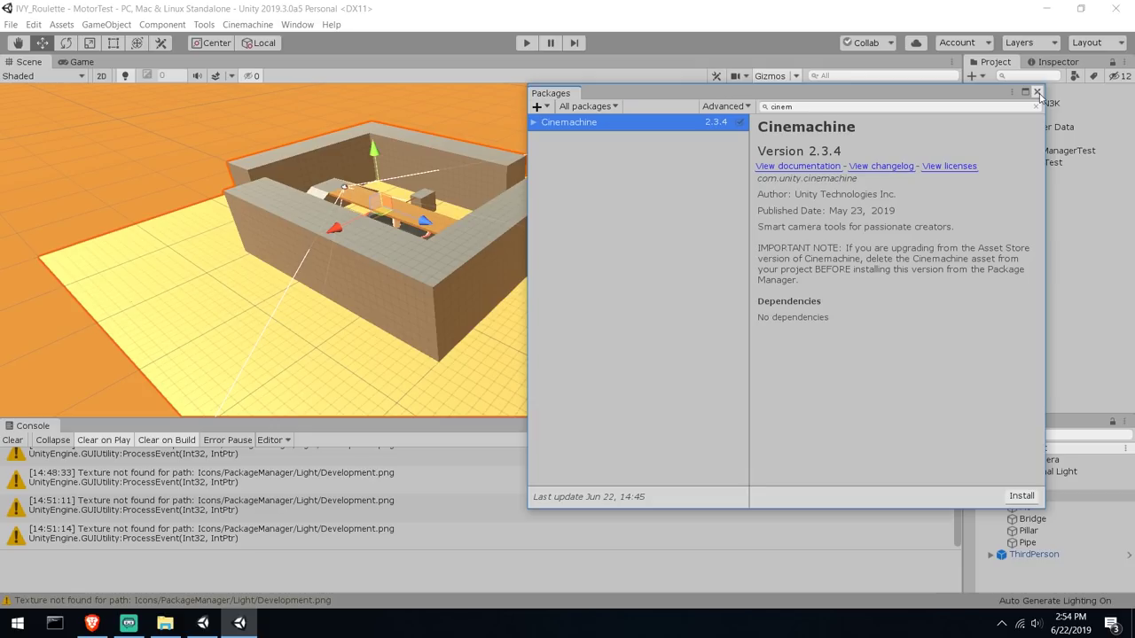
{"action": "left_click", "coordinate": [1037, 92]}
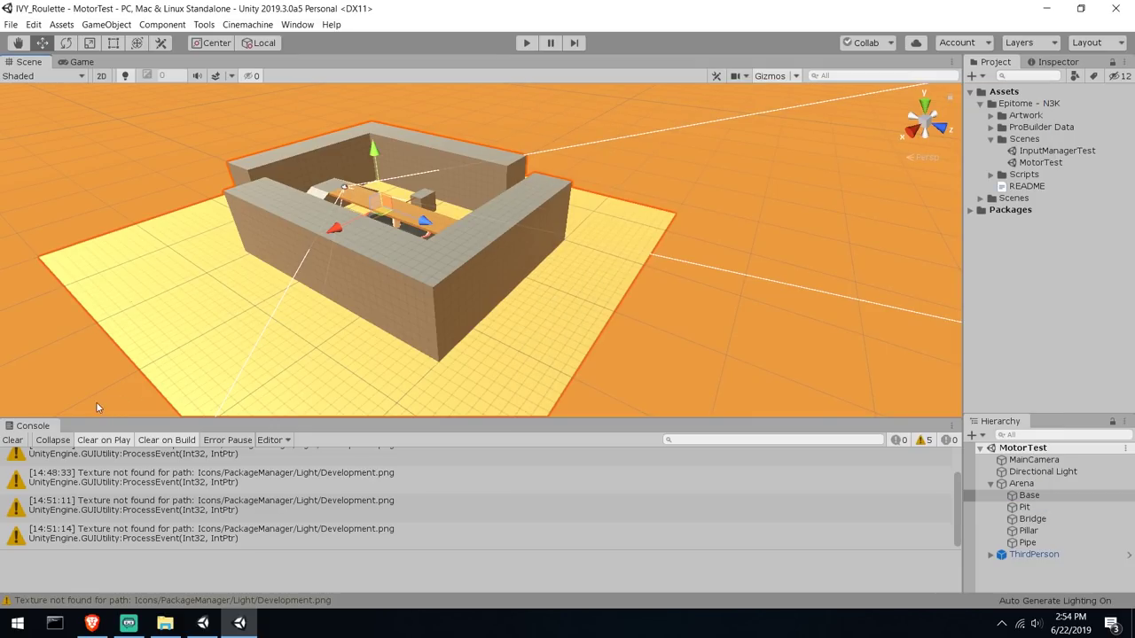
Clear the console messages, run the MotorTest scene briefly and stop playback
{"action": "left_click", "coordinate": [13, 439]}
{"action": "left_click", "coordinate": [525, 42]}
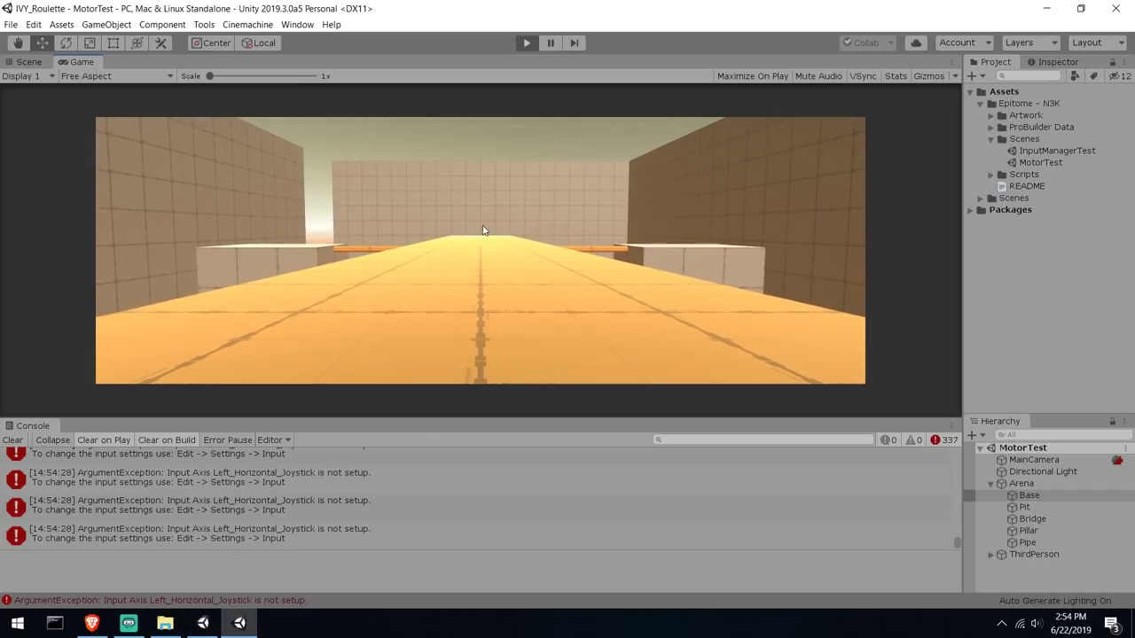
{"action": "left_click", "coordinate": [527, 42]}
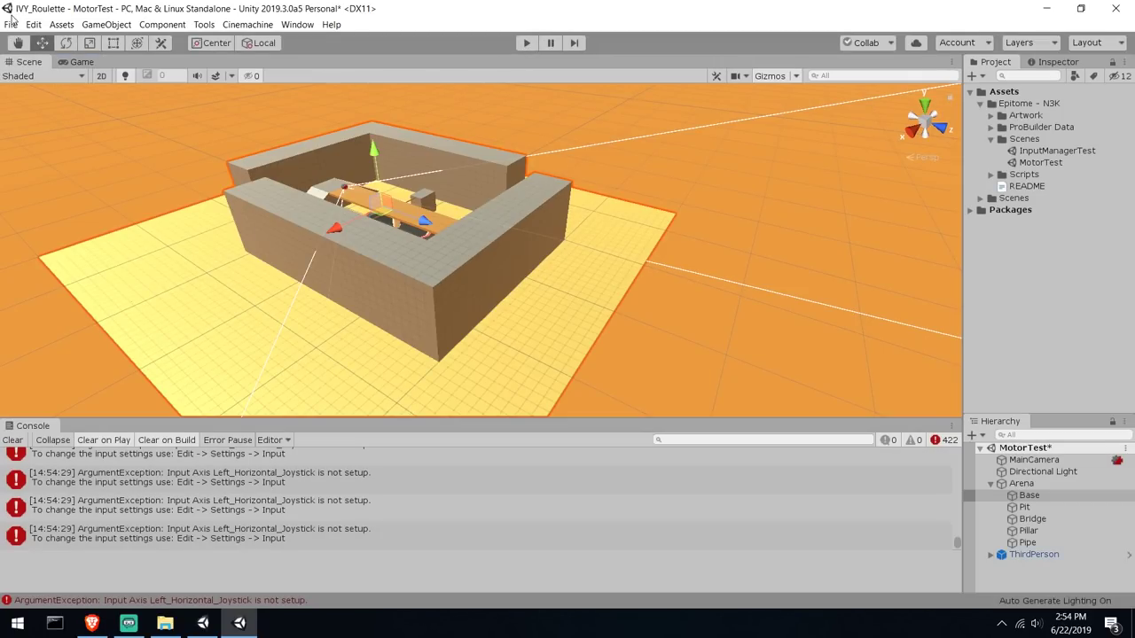
Inspect the details and stack trace of the logged Left_Horizontal_Joystick input axis exceptions
{"action": "left_click", "coordinate": [32, 24]}
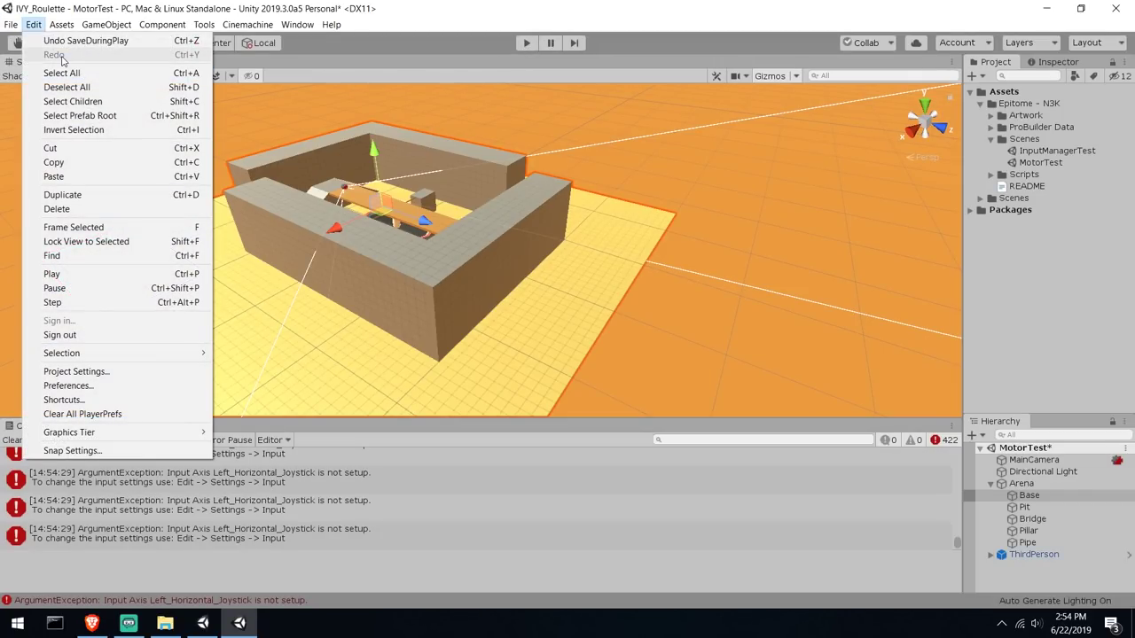
{"action": "left_click", "coordinate": [228, 502]}
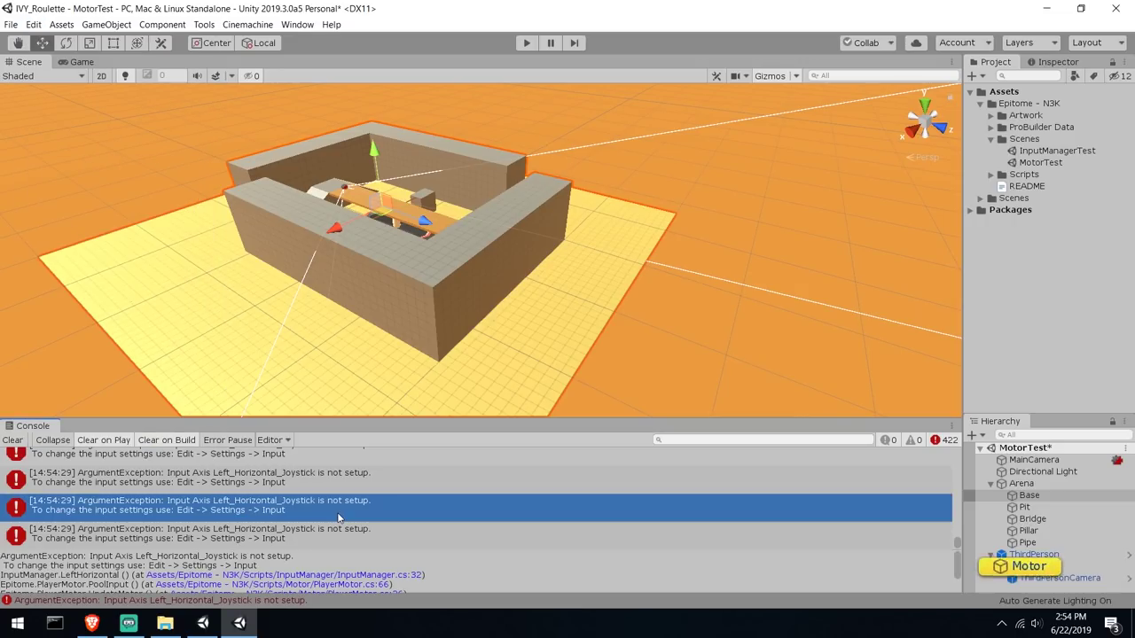
{"action": "scroll", "coordinate": [228, 487], "scroll_direction": "up", "scroll_amount": 1}
{"action": "left_click", "coordinate": [228, 486]}
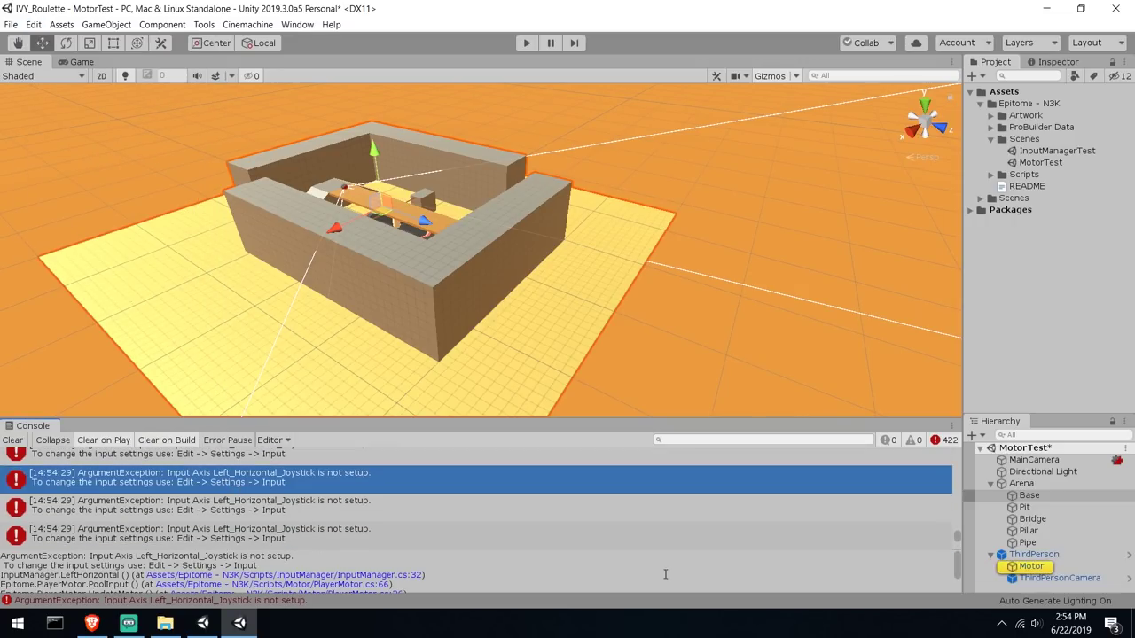
Search the scene hierarchy and project assets for "InputManager" and open the InputManager.cs script in Visual Studio
{"action": "left_click", "coordinate": [1043, 435]}
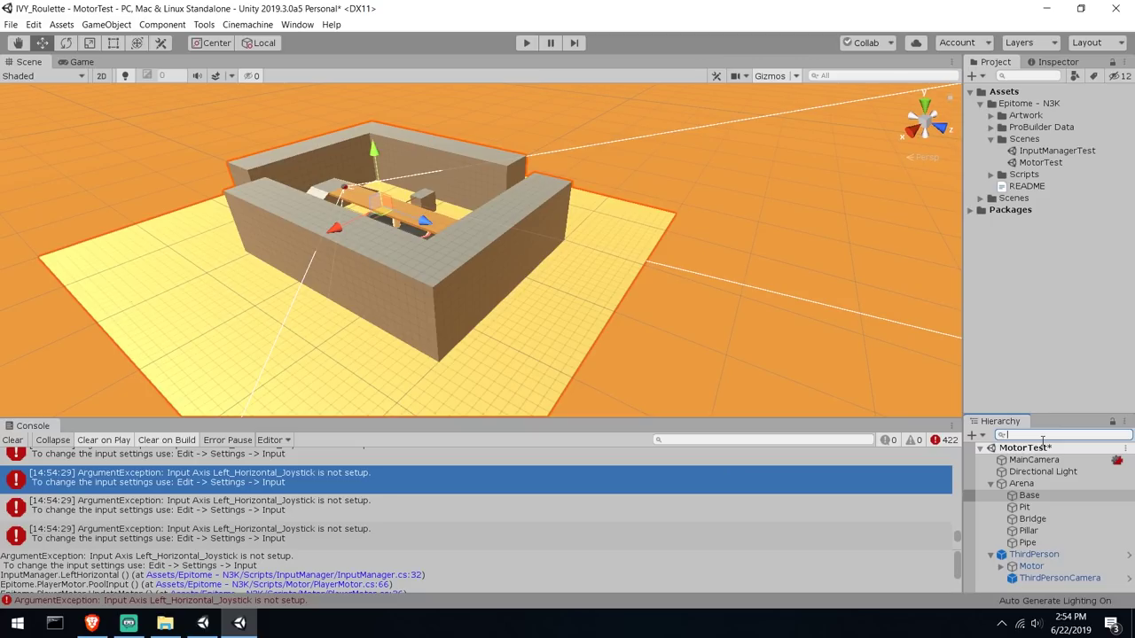
{"action": "type", "text": "InputManager"}
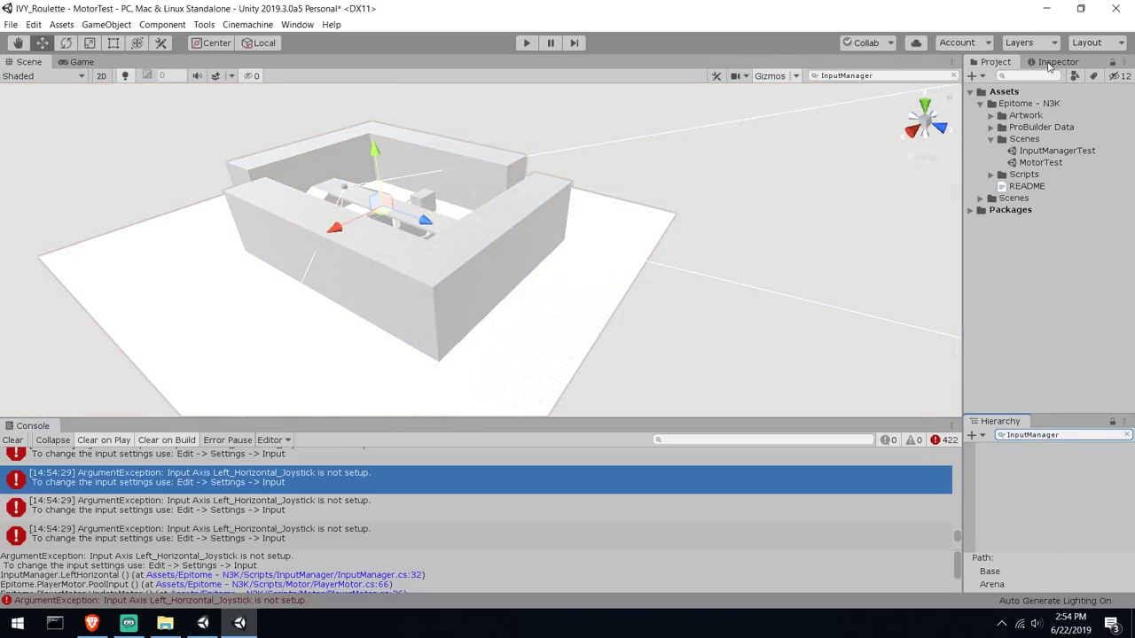
{"action": "left_click", "coordinate": [1028, 75]}
{"action": "type", "text": "InputManager"}
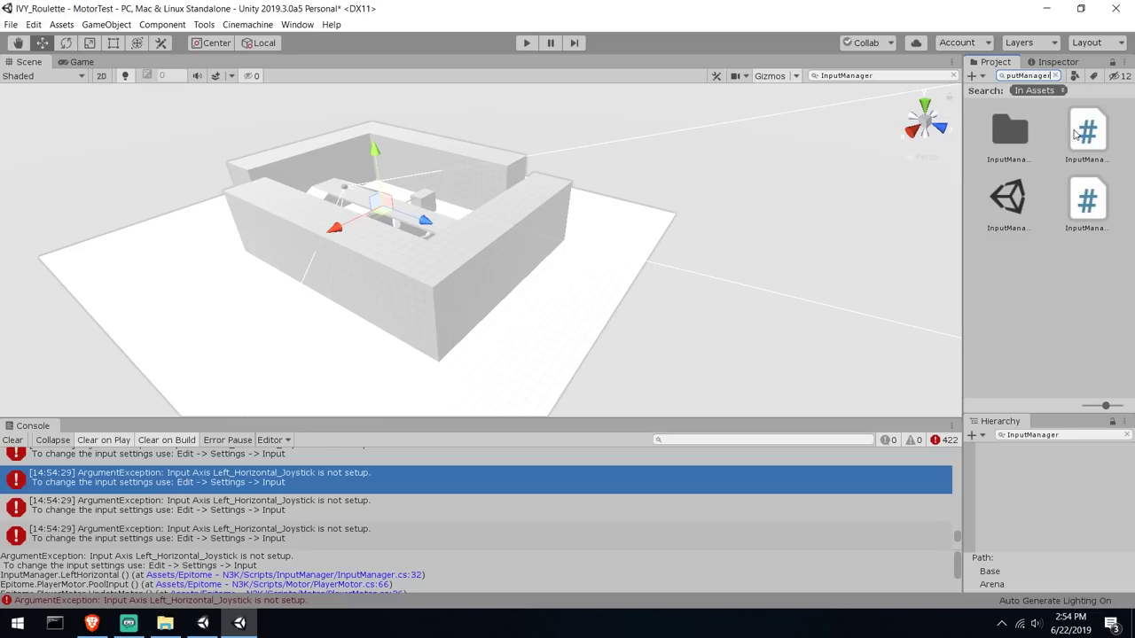
{"action": "left_click", "coordinate": [1077, 135]}
{"action": "left_click", "coordinate": [1098, 204]}
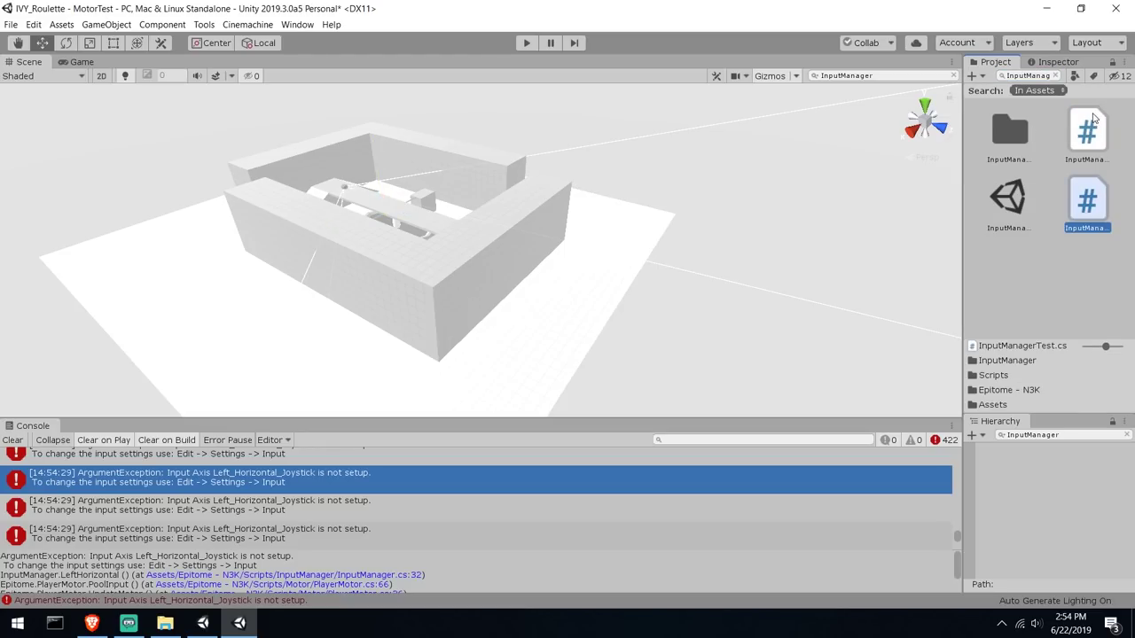
{"action": "double_click", "coordinate": [1089, 128]}
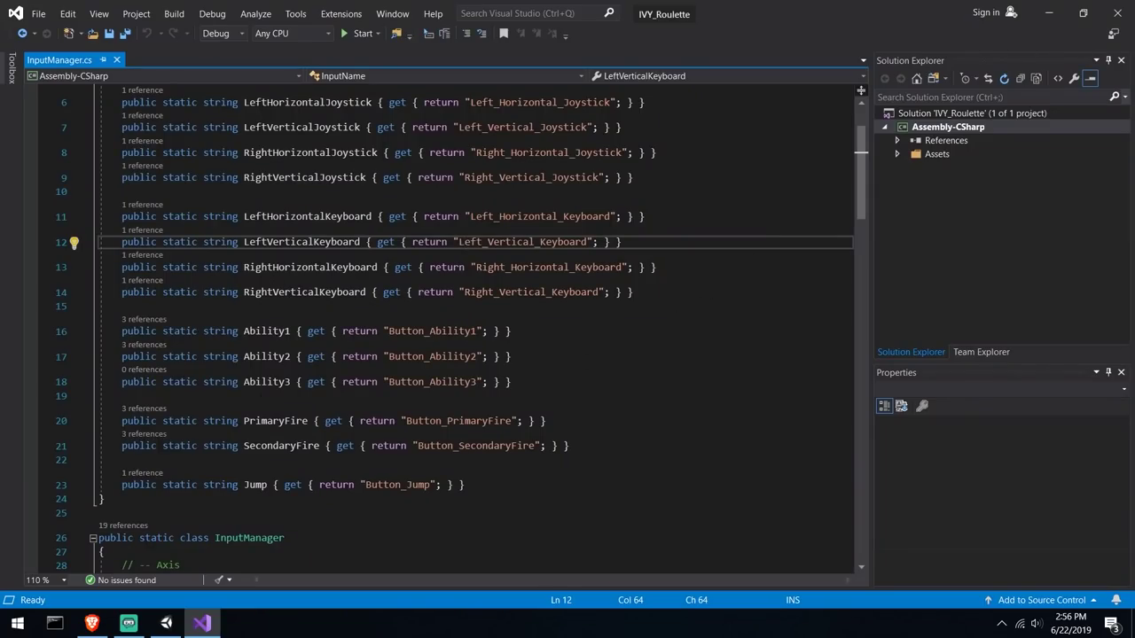
Examine the joystick, keyboard and button input names returned by the InputName class in InputManager.cs
{"action": "double_click", "coordinate": [546, 102]}
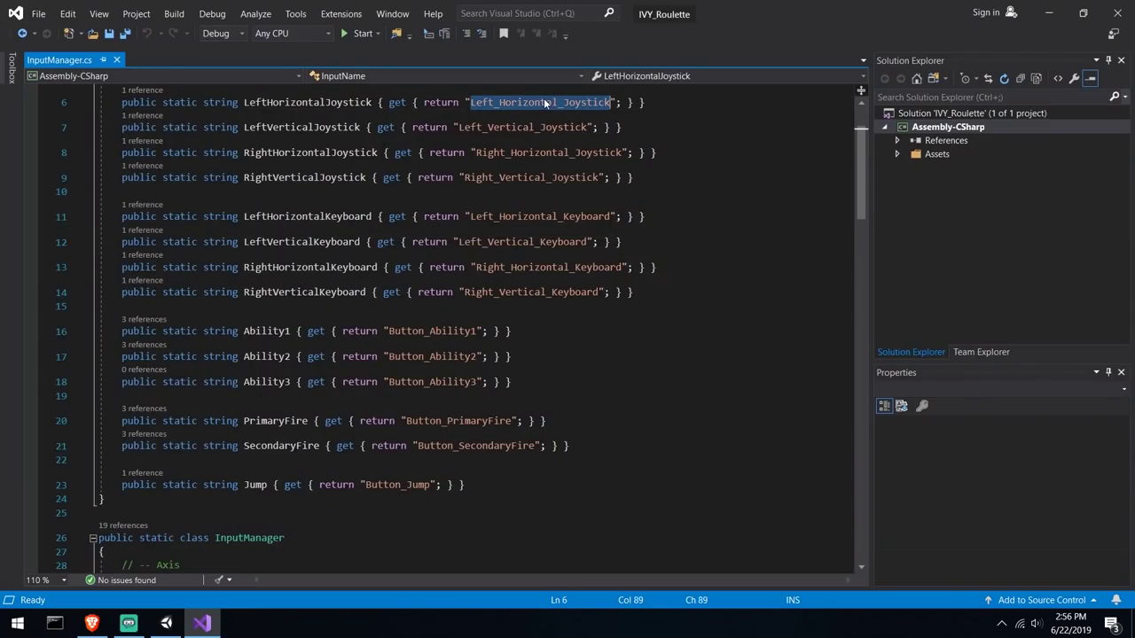
{"action": "left_click", "coordinate": [511, 127]}
{"action": "double_click", "coordinate": [512, 127]}
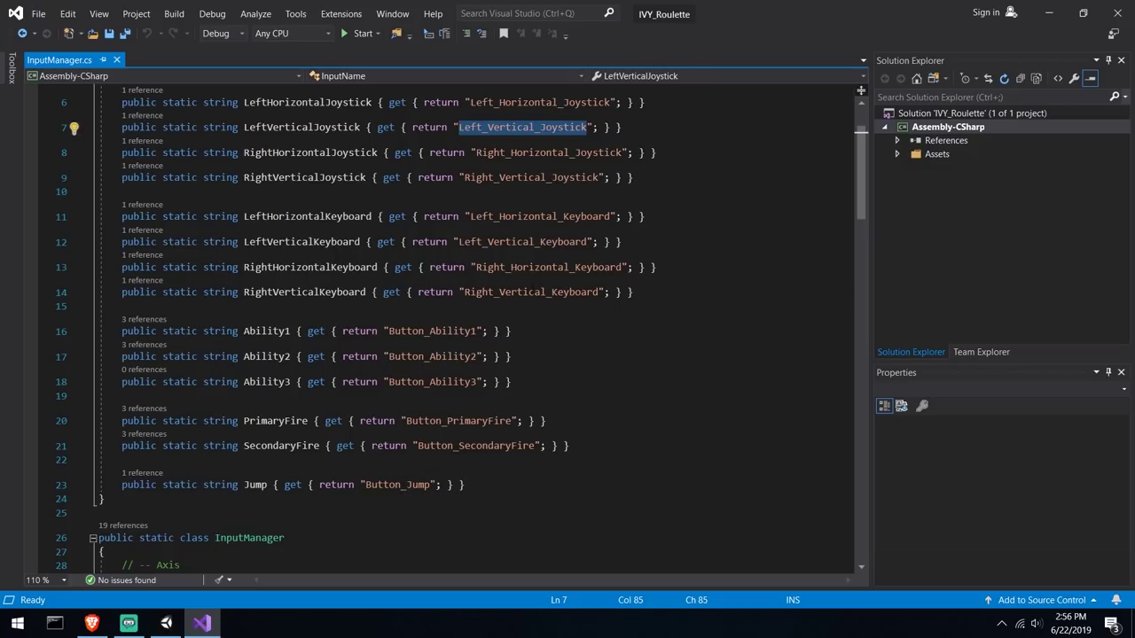
{"action": "left_click", "coordinate": [524, 292]}
{"action": "scroll", "coordinate": [529, 297], "scroll_direction": "up", "scroll_amount": 1}
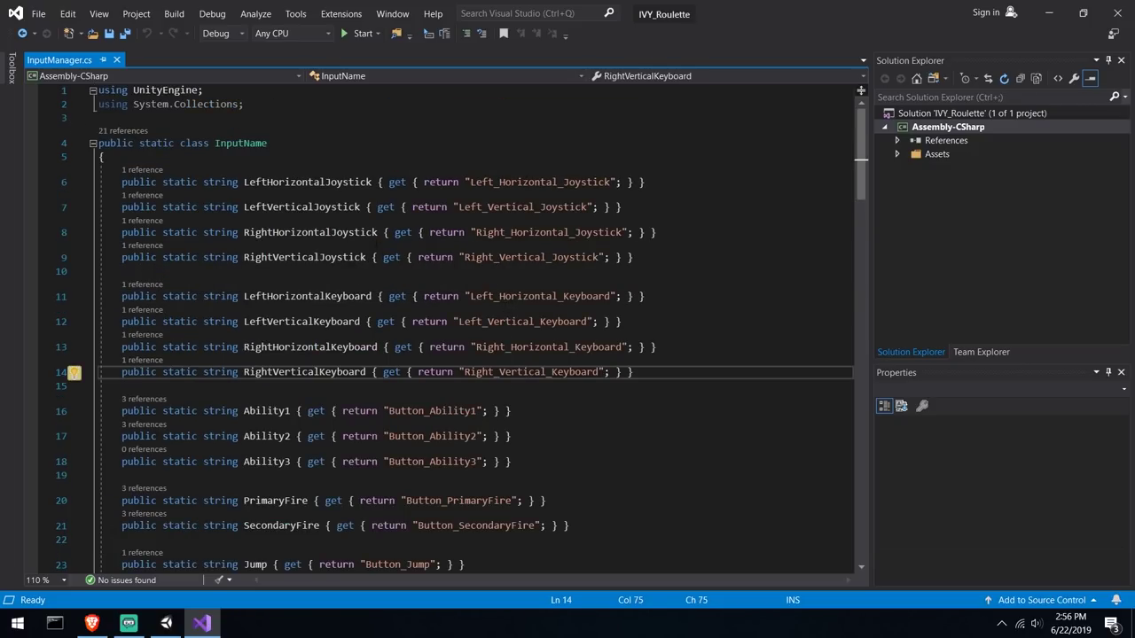
{"action": "scroll", "coordinate": [567, 319], "scroll_direction": "down", "scroll_amount": 1}
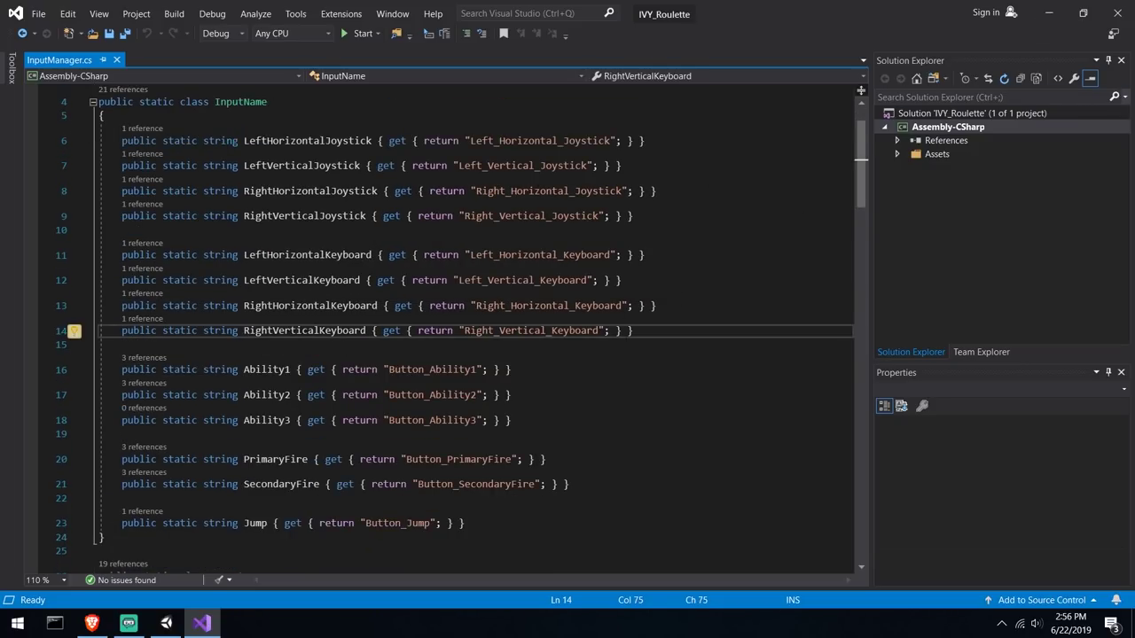
Return to Unity, open the project's Input settings, expand the Axes list and increase its size to add extra axes
{"action": "left_click", "coordinate": [1048, 13]}
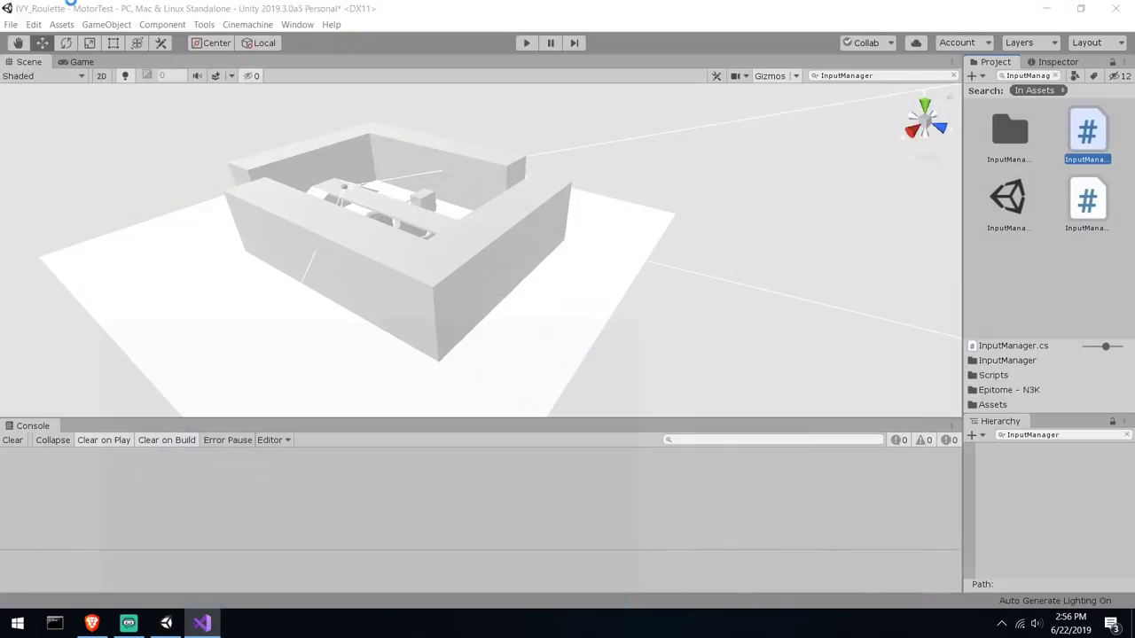
{"action": "left_click", "coordinate": [34, 24]}
{"action": "left_click", "coordinate": [112, 371]}
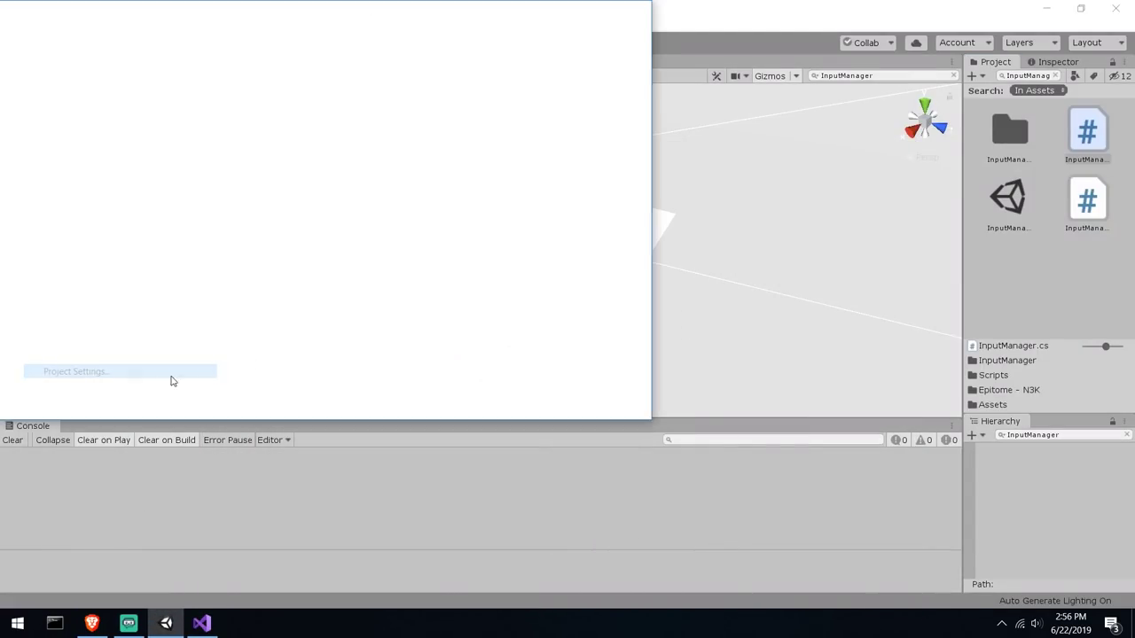
{"action": "left_click", "coordinate": [25, 67]}
{"action": "left_click", "coordinate": [25, 76]}
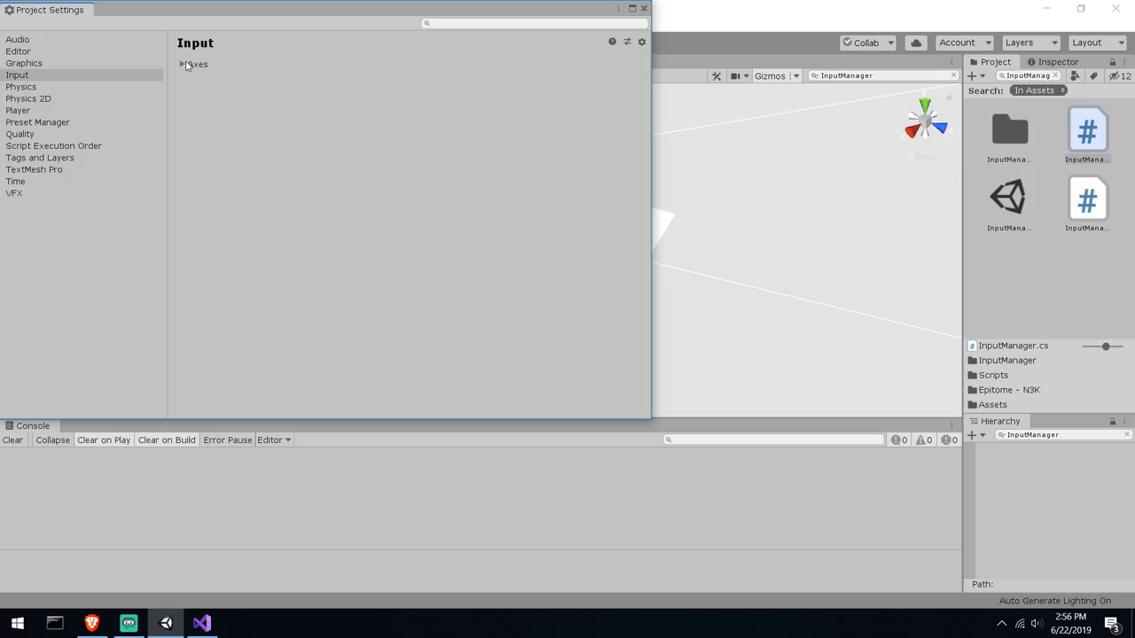
{"action": "left_click", "coordinate": [330, 82]}
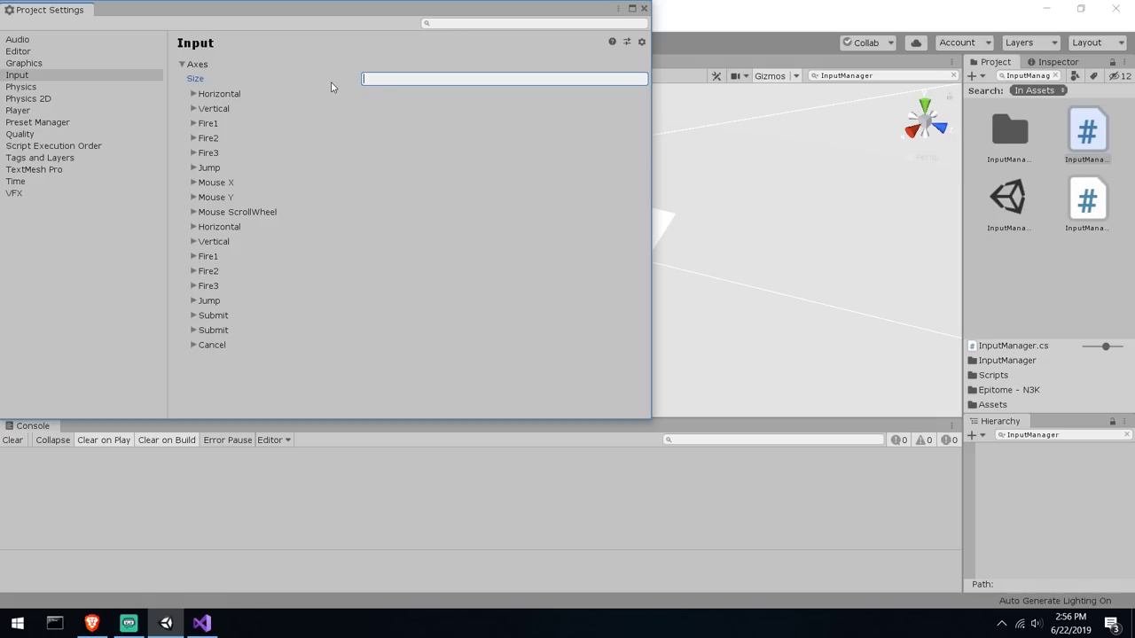
{"action": "key", "text": "Return"}
{"action": "scroll", "coordinate": [412, 302], "scroll_direction": "down", "scroll_amount": 3}
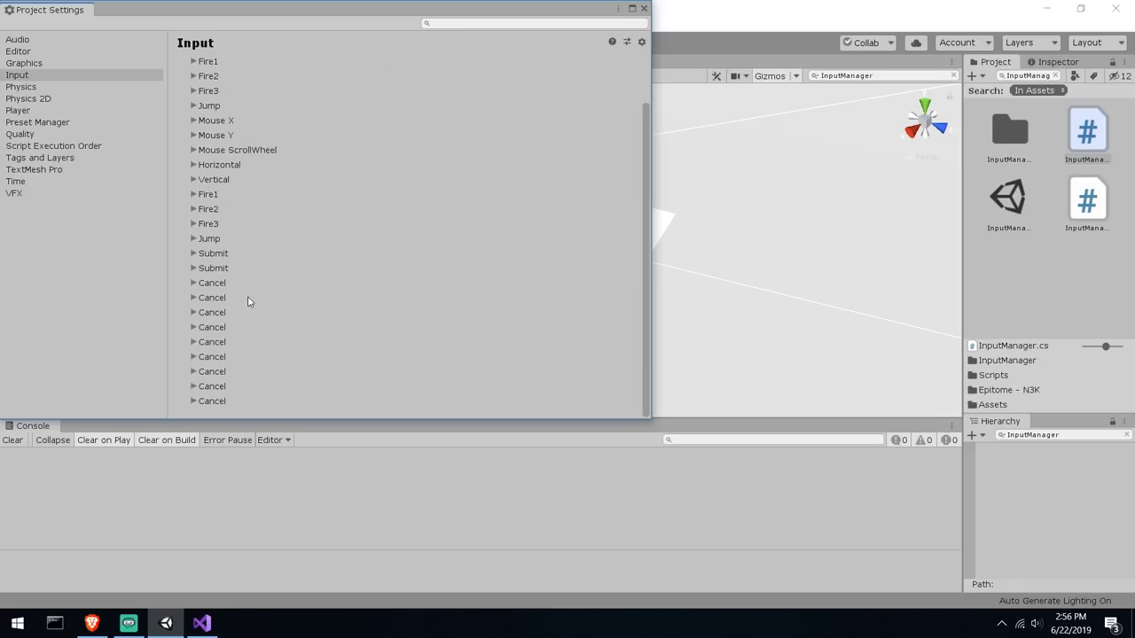
Check an added Cancel axis against the InputName script, close the project settings and clear the scene's InputManager search filter
{"action": "left_click", "coordinate": [213, 302]}
{"action": "left_click", "coordinate": [202, 623]}
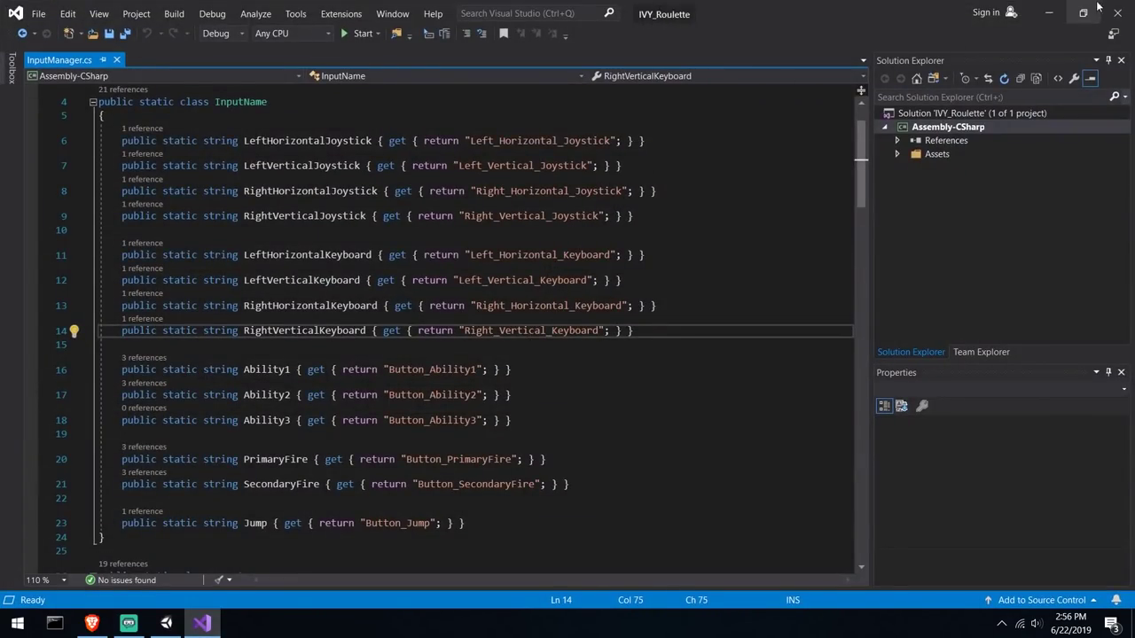
{"action": "left_click", "coordinate": [1052, 10]}
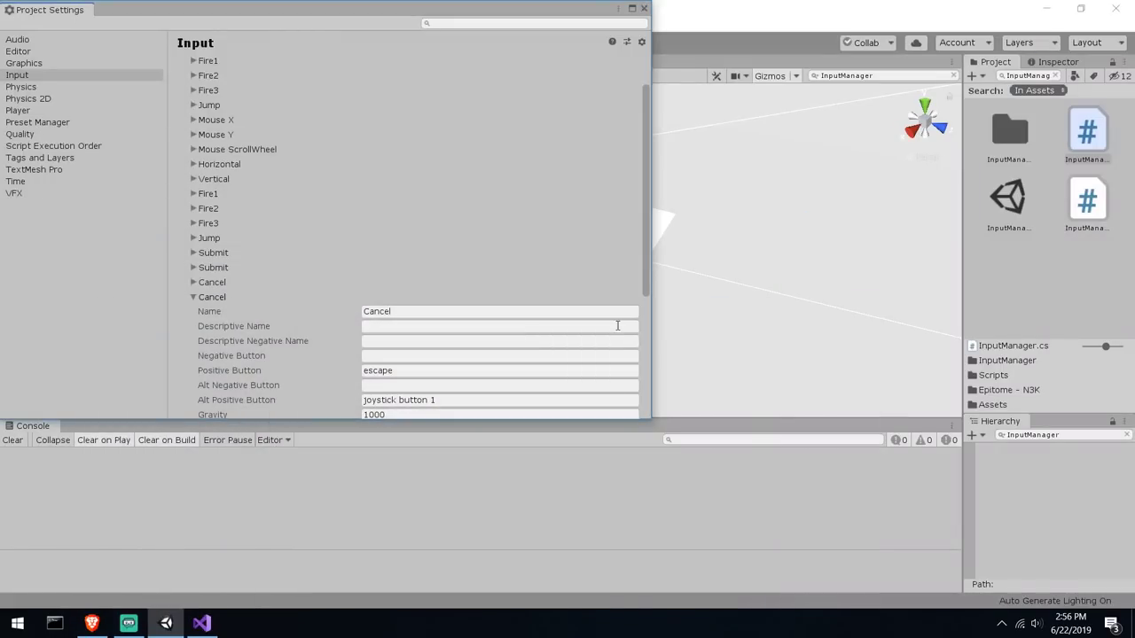
{"action": "left_click", "coordinate": [644, 8]}
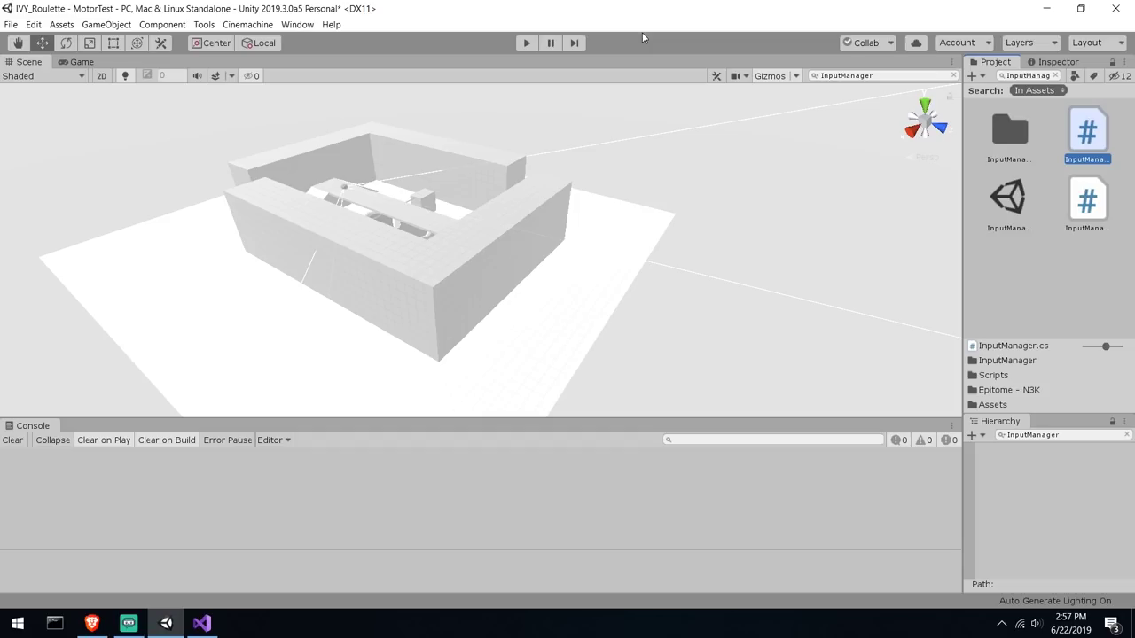
{"action": "left_click", "coordinate": [953, 75]}
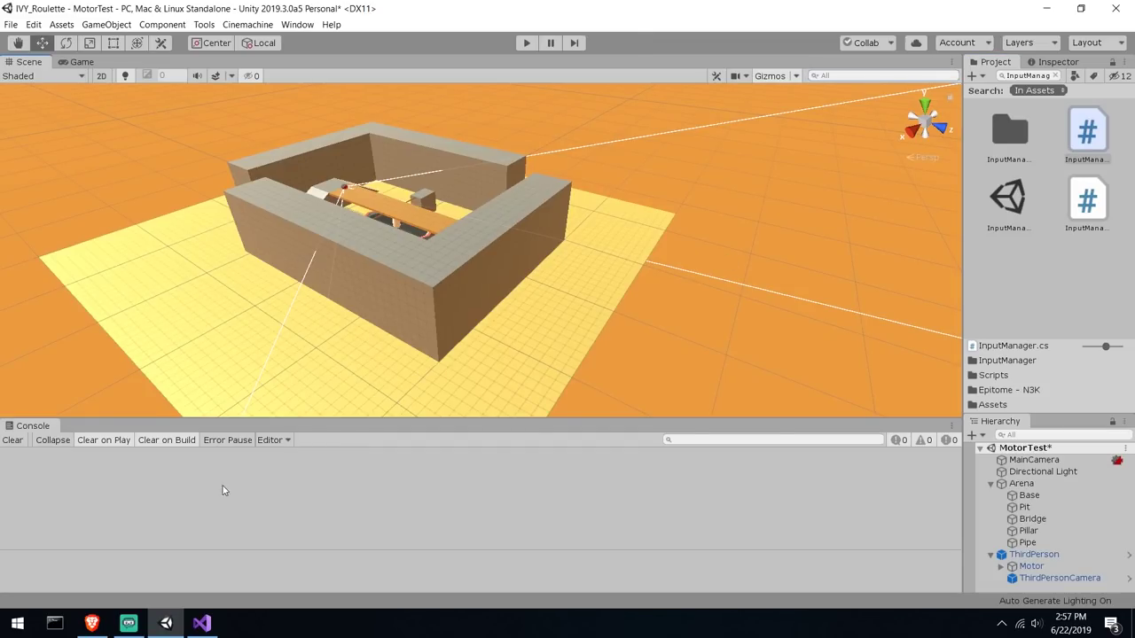
Switch to the Brave browser and open the motor-controller GitLab repository in a new tab
{"action": "left_click", "coordinate": [91, 623]}
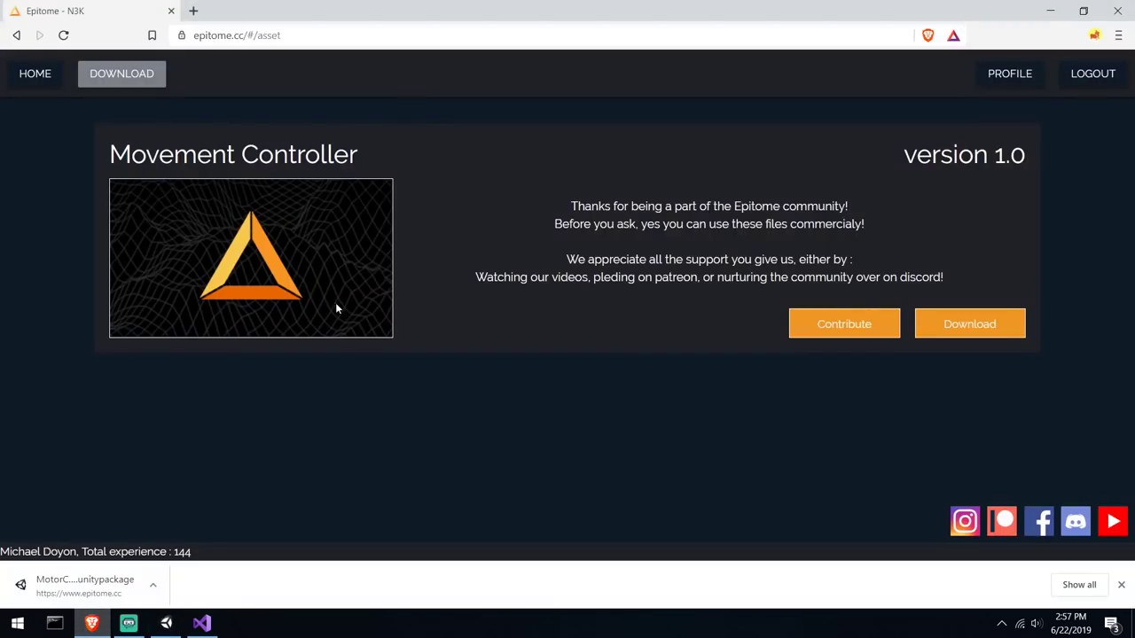
{"action": "left_click", "coordinate": [193, 11]}
{"action": "type", "text": "gitlab.com"}
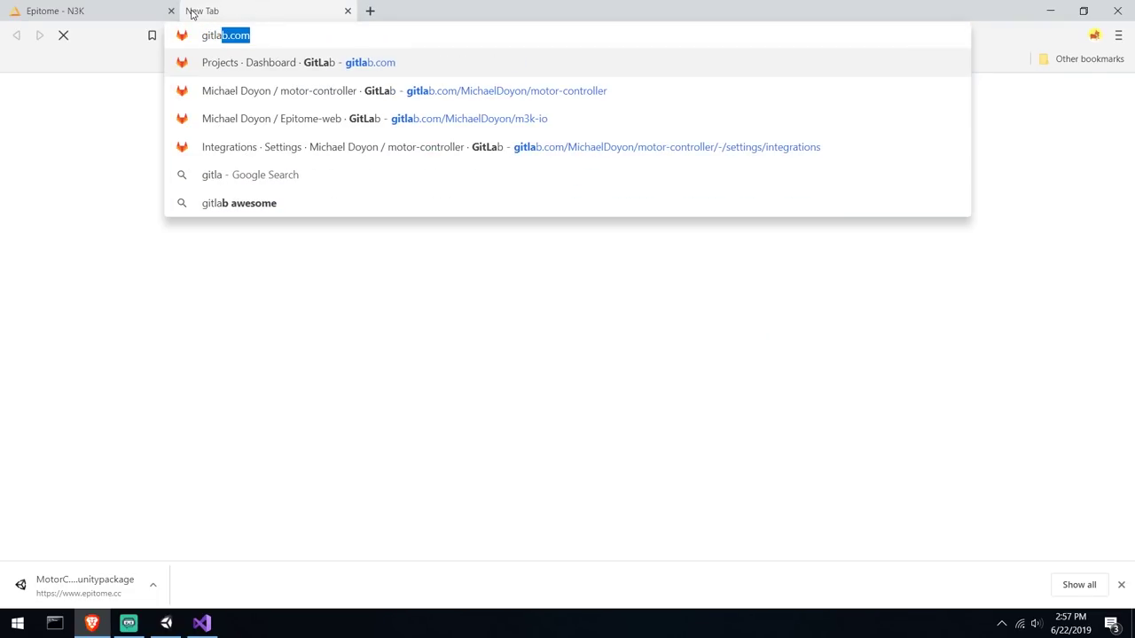
{"action": "key", "text": "Down"}
{"action": "key", "text": "Return"}
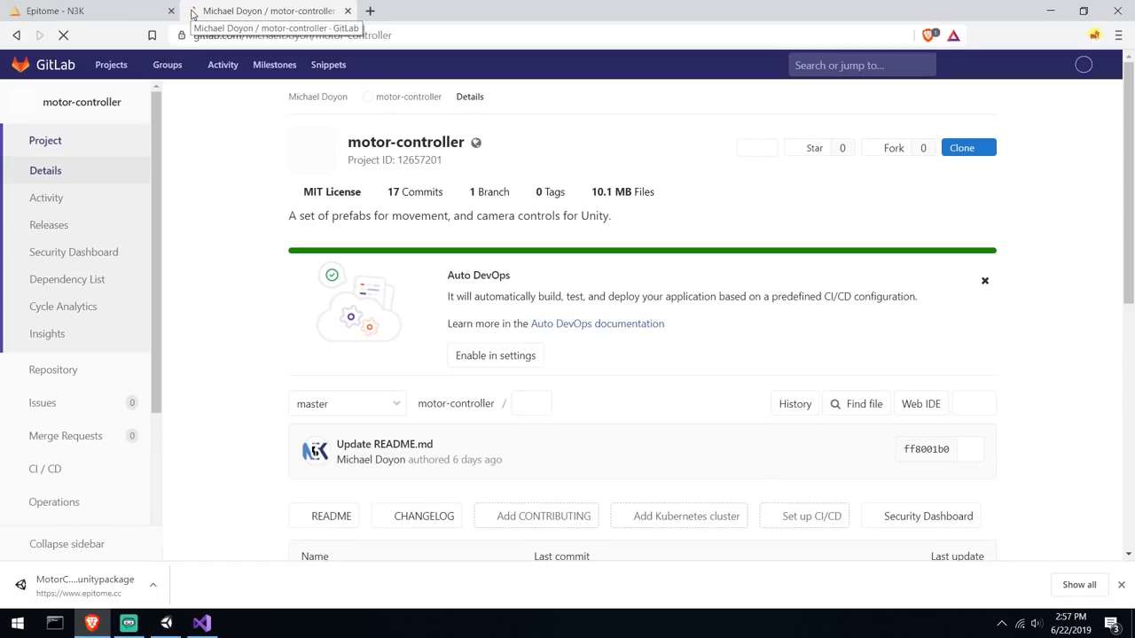
Open InputManager.asset from the repository's ProjectSettings folder and download it to Downloads as ProjectSettings_InputManager
{"action": "scroll", "coordinate": [435, 252], "scroll_direction": "down", "scroll_amount": 4}
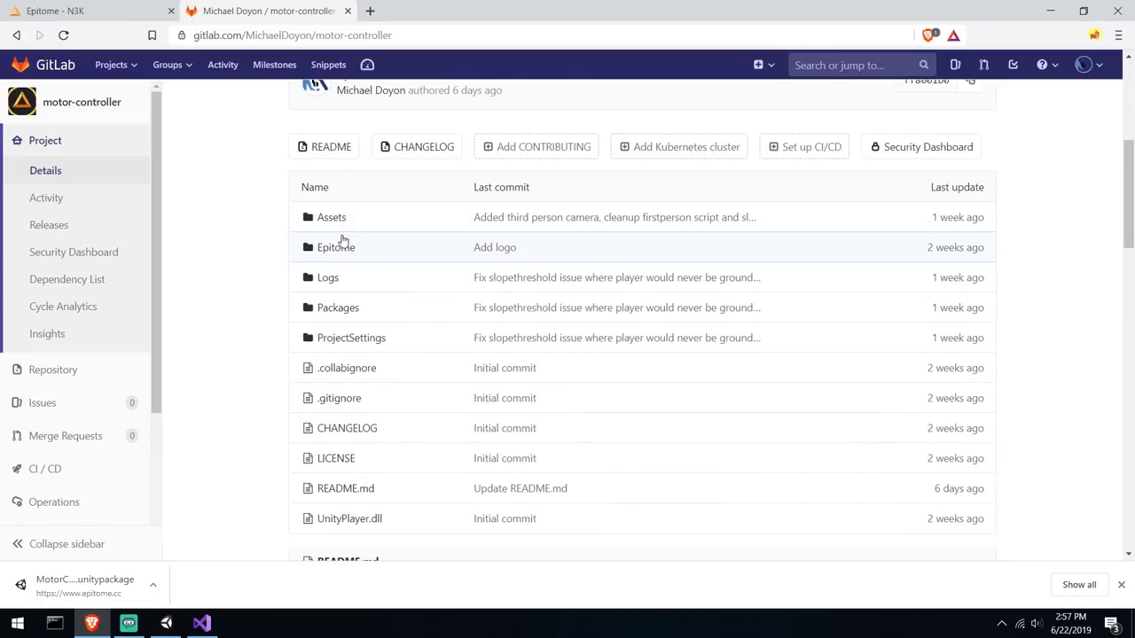
{"action": "left_click", "coordinate": [349, 340]}
{"action": "scroll", "coordinate": [392, 355], "scroll_direction": "down", "scroll_amount": 2}
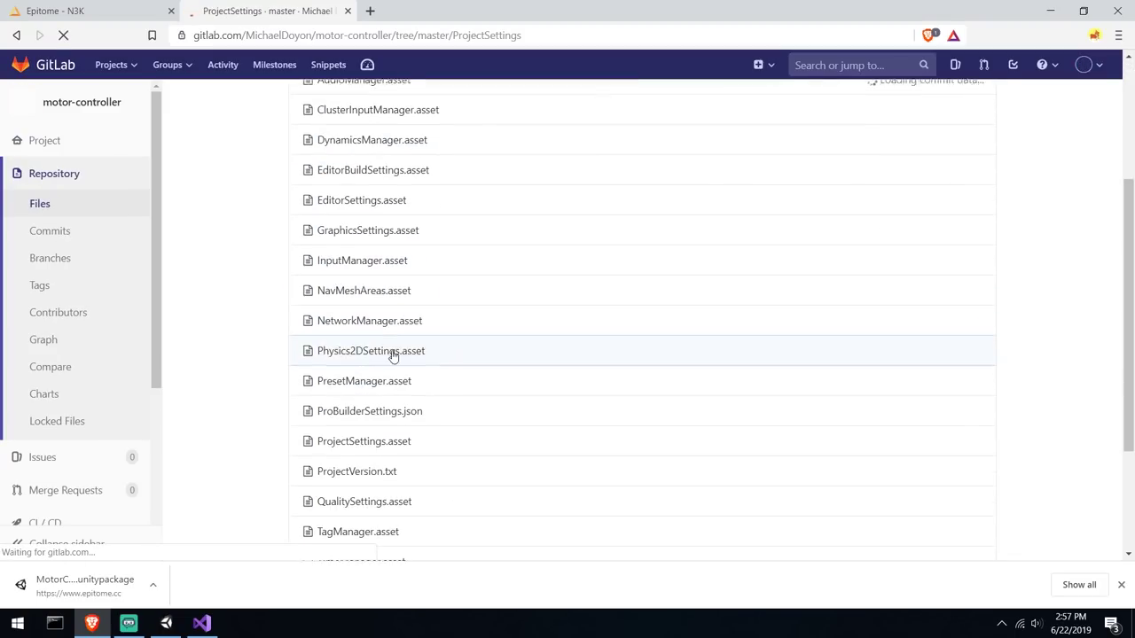
{"action": "scroll", "coordinate": [431, 373], "scroll_direction": "down", "scroll_amount": 1}
{"action": "scroll", "coordinate": [373, 415], "scroll_direction": "down", "scroll_amount": 1}
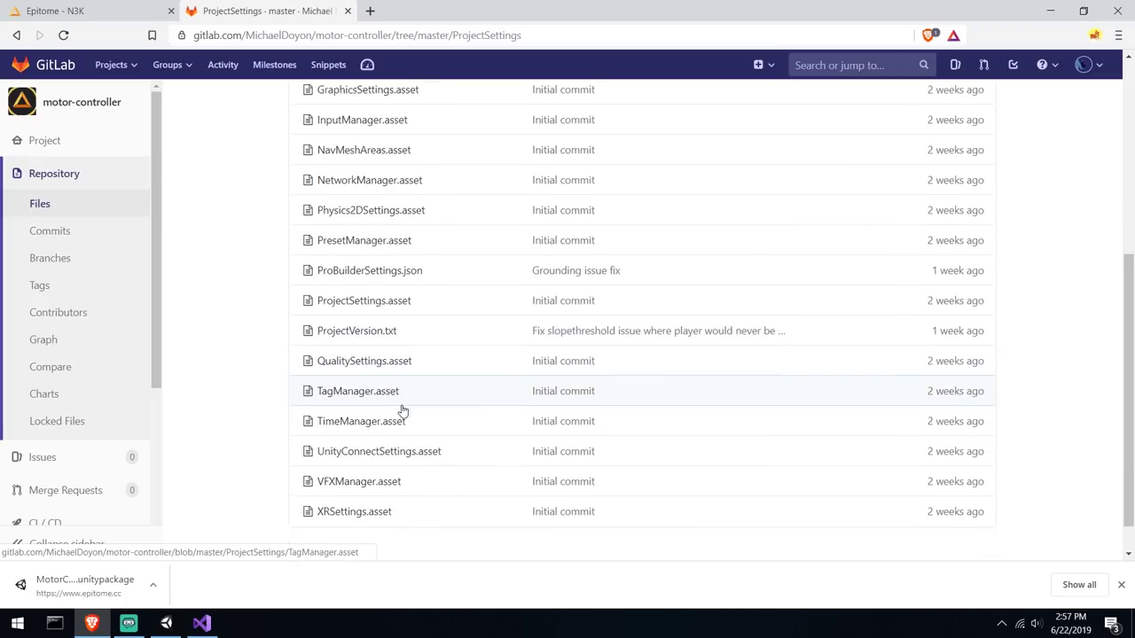
{"action": "scroll", "coordinate": [357, 413], "scroll_direction": "up", "scroll_amount": 3}
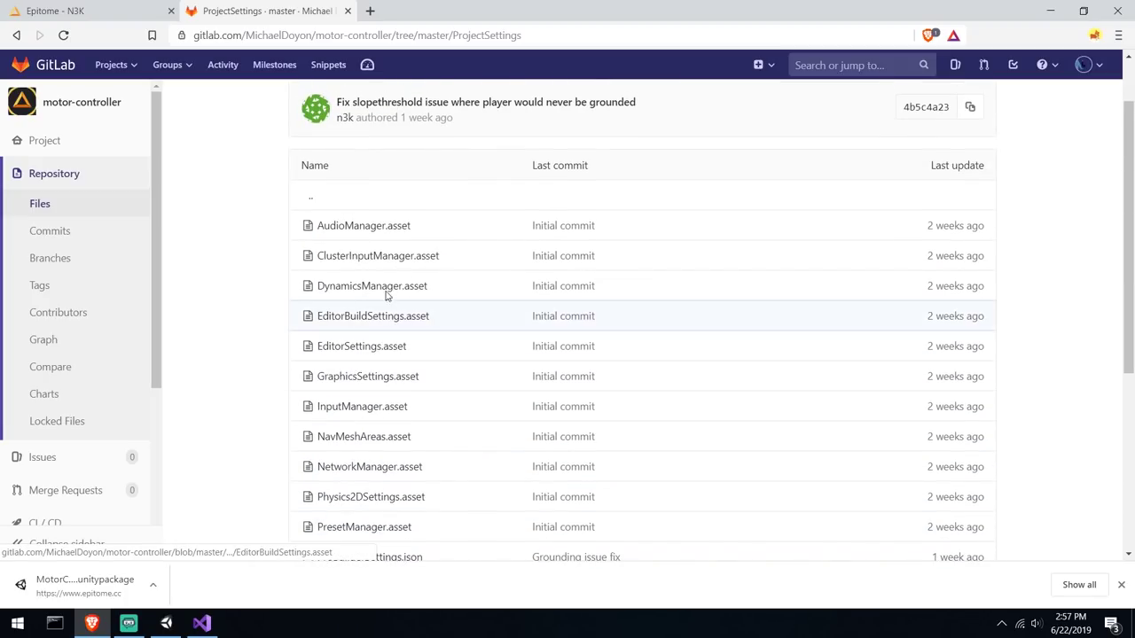
{"action": "scroll", "coordinate": [357, 319], "scroll_direction": "down", "scroll_amount": 1}
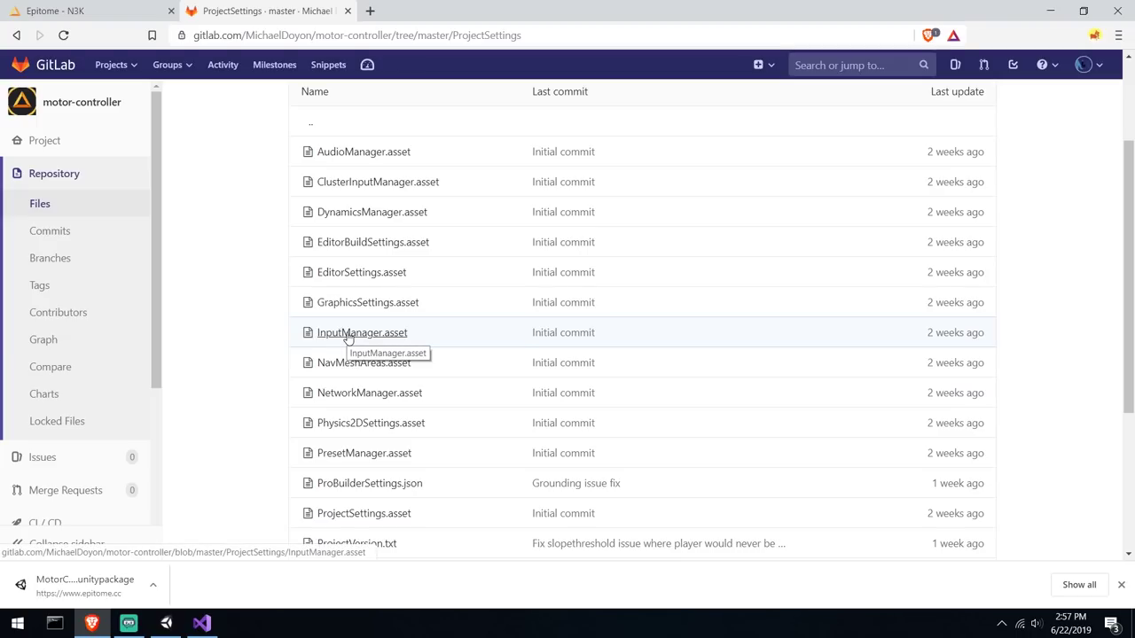
{"action": "left_click", "coordinate": [348, 335]}
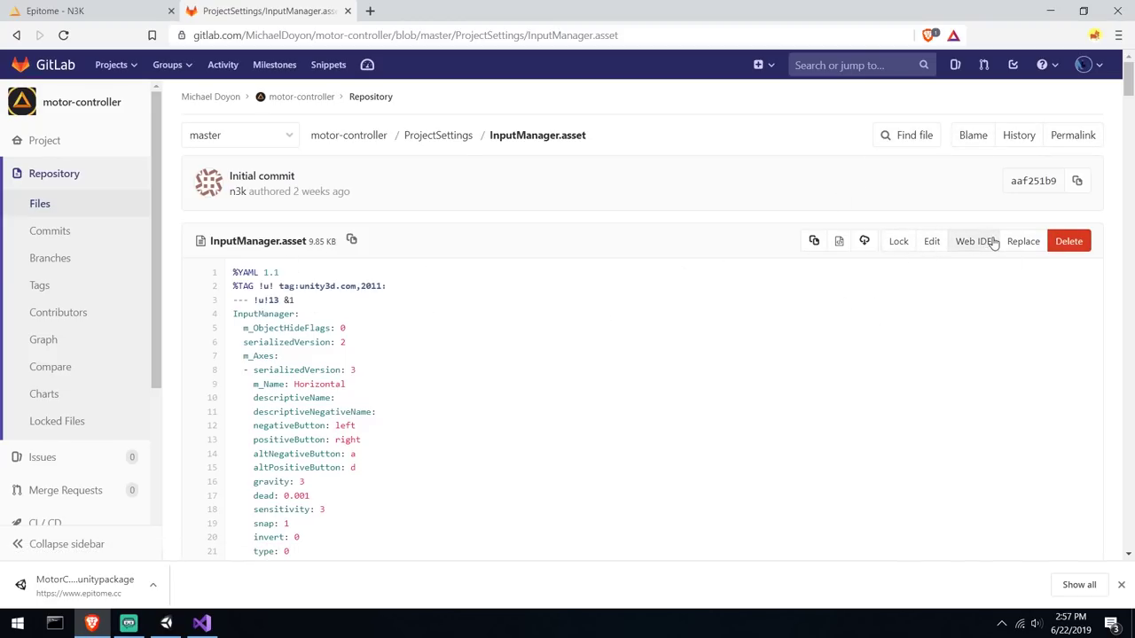
{"action": "left_click", "coordinate": [863, 242]}
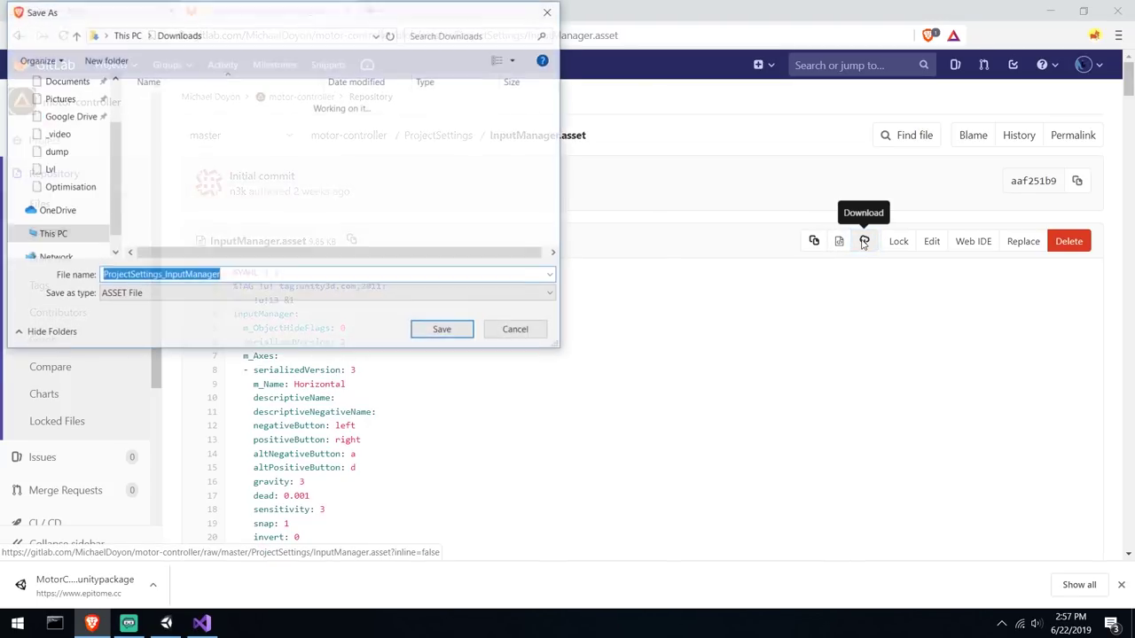
{"action": "left_click", "coordinate": [444, 330]}
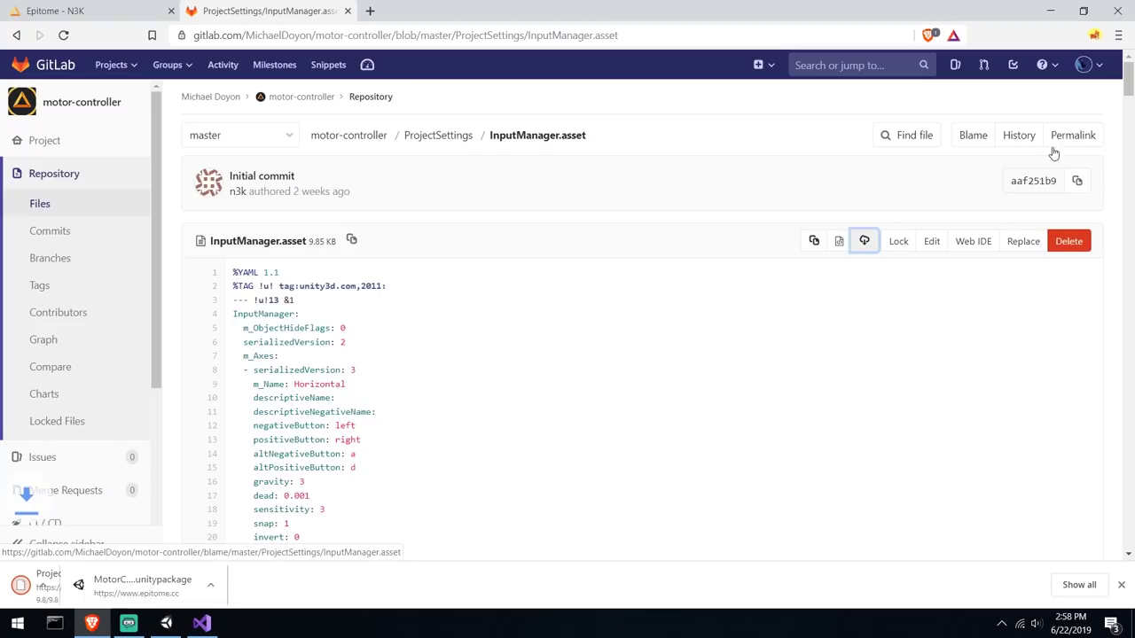
Switch back to Unity and clear the InputManager search in the project assets
{"action": "left_click", "coordinate": [169, 623]}
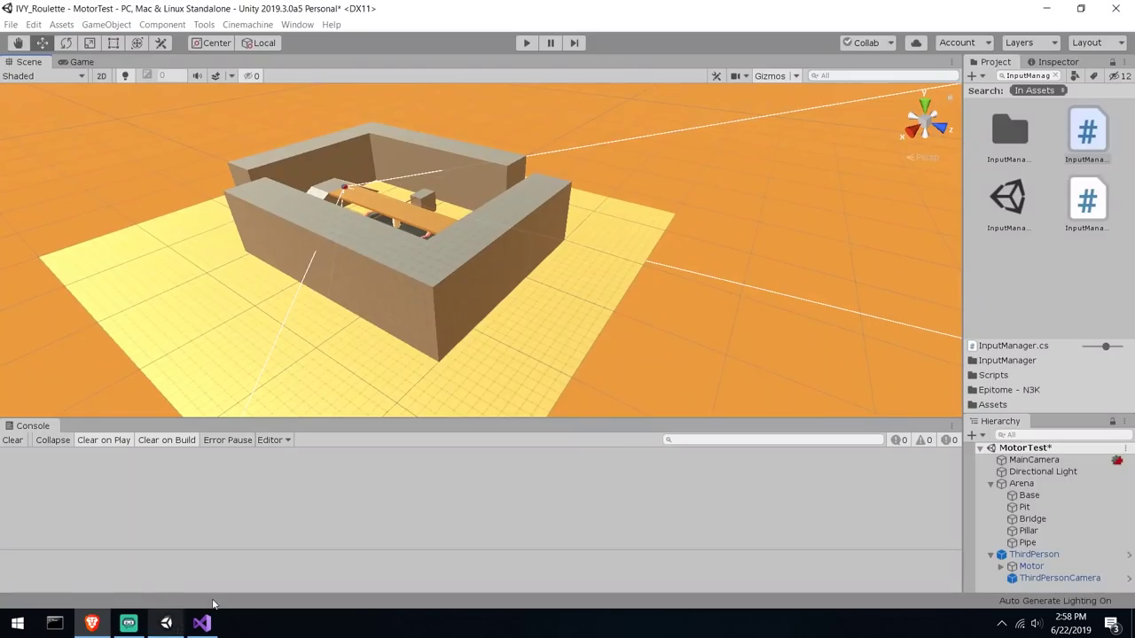
{"action": "left_click", "coordinate": [1033, 460]}
{"action": "right_click", "coordinate": [1032, 460]}
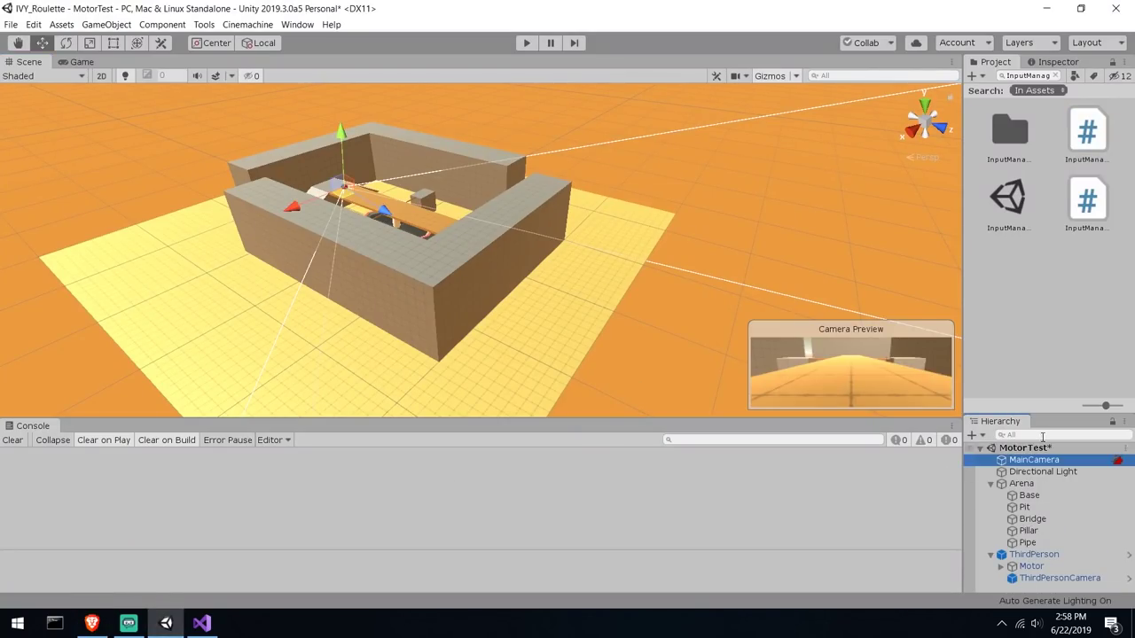
{"action": "left_click", "coordinate": [1060, 77]}
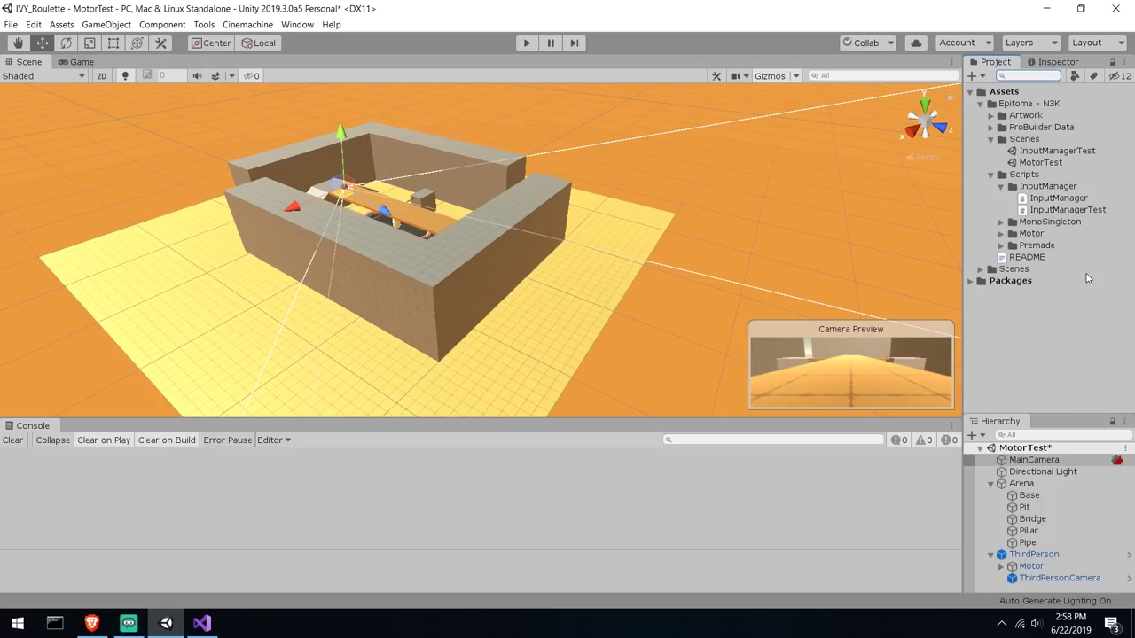
Show the Packages folder in File Explorer and open the IVY_Roulette project's ProjectSettings folder
{"action": "right_click", "coordinate": [1030, 278]}
{"action": "left_click", "coordinate": [1030, 301]}
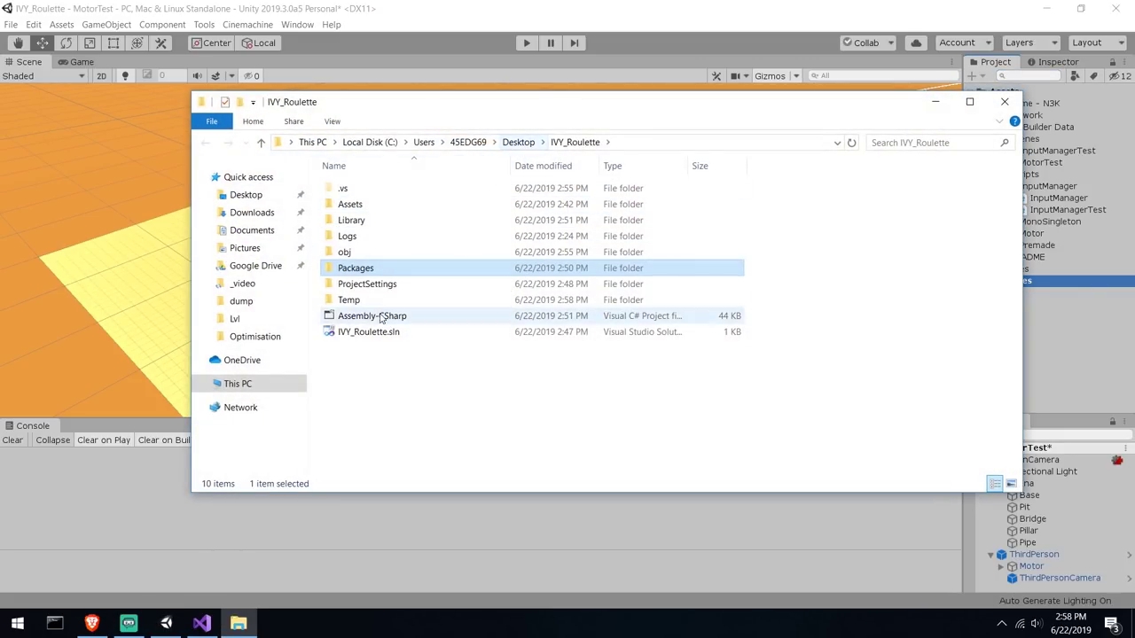
{"action": "double_click", "coordinate": [392, 285]}
{"action": "left_click", "coordinate": [576, 143]}
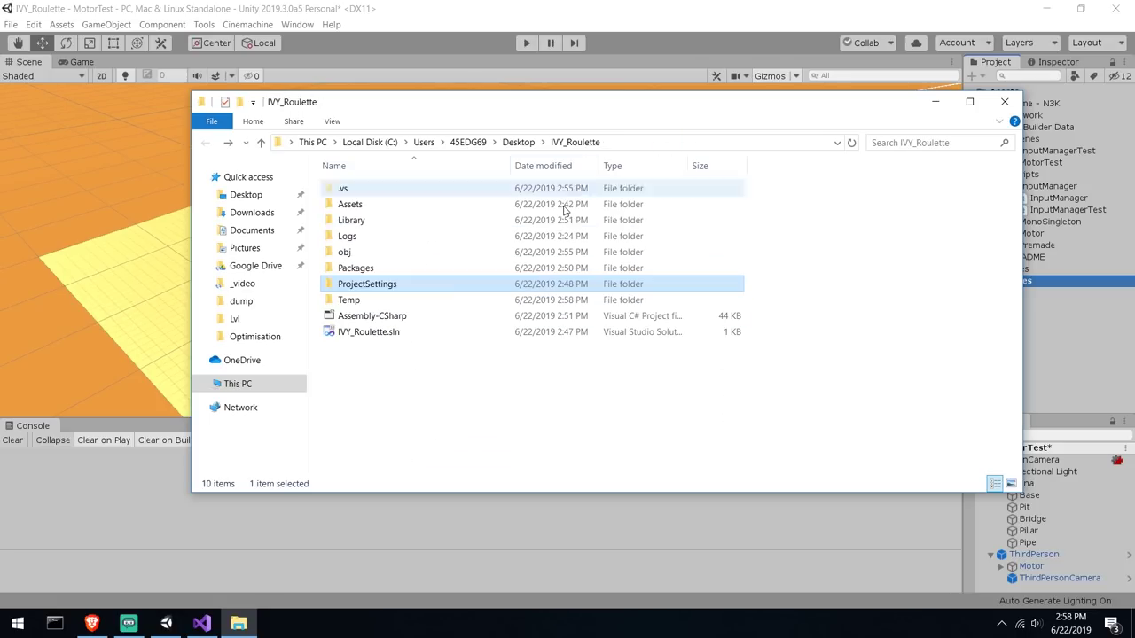
{"action": "double_click", "coordinate": [406, 288]}
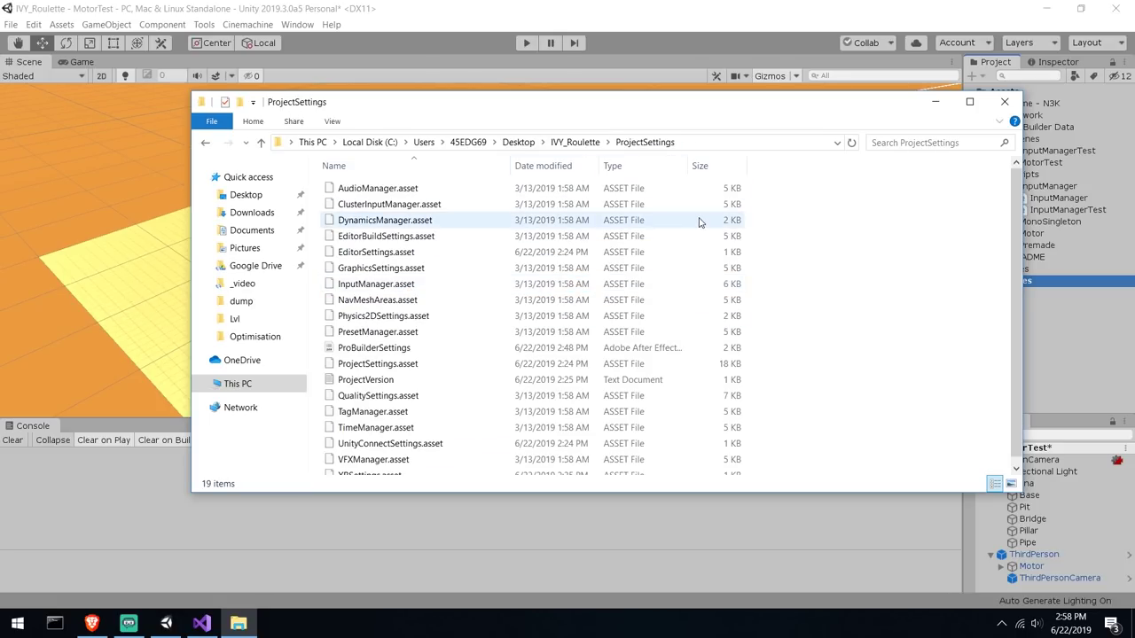
Copy ProjectSettings_InputManager.asset from Downloads into the IVY_Roulette ProjectSettings folder
{"action": "key", "text": "super+Left"}
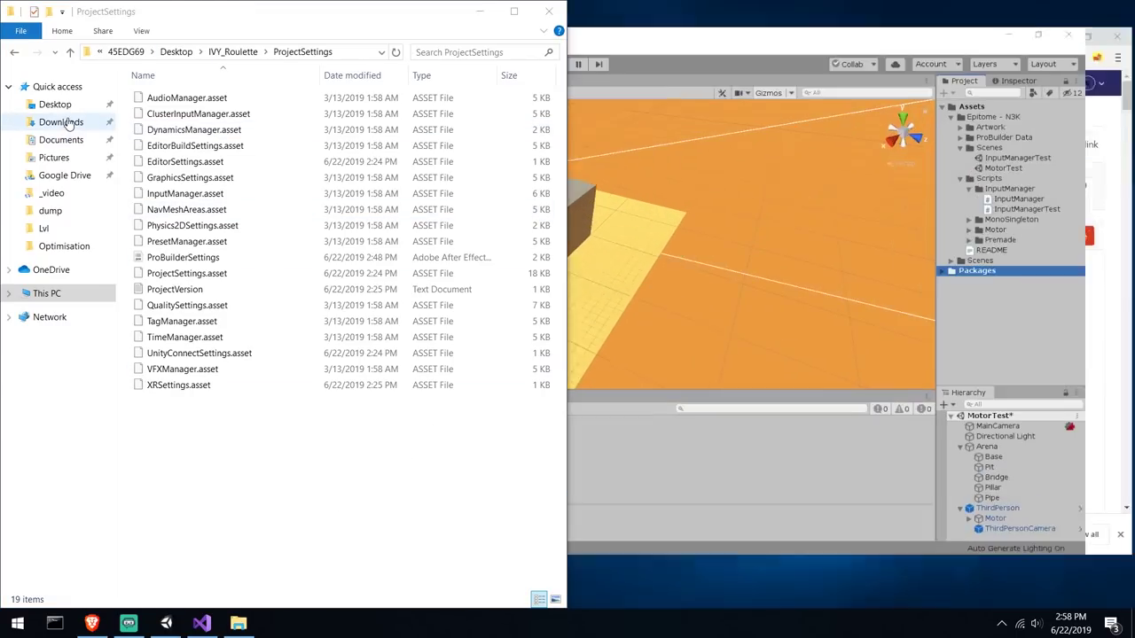
{"action": "left_click", "coordinate": [61, 122]}
{"action": "left_click", "coordinate": [266, 115]}
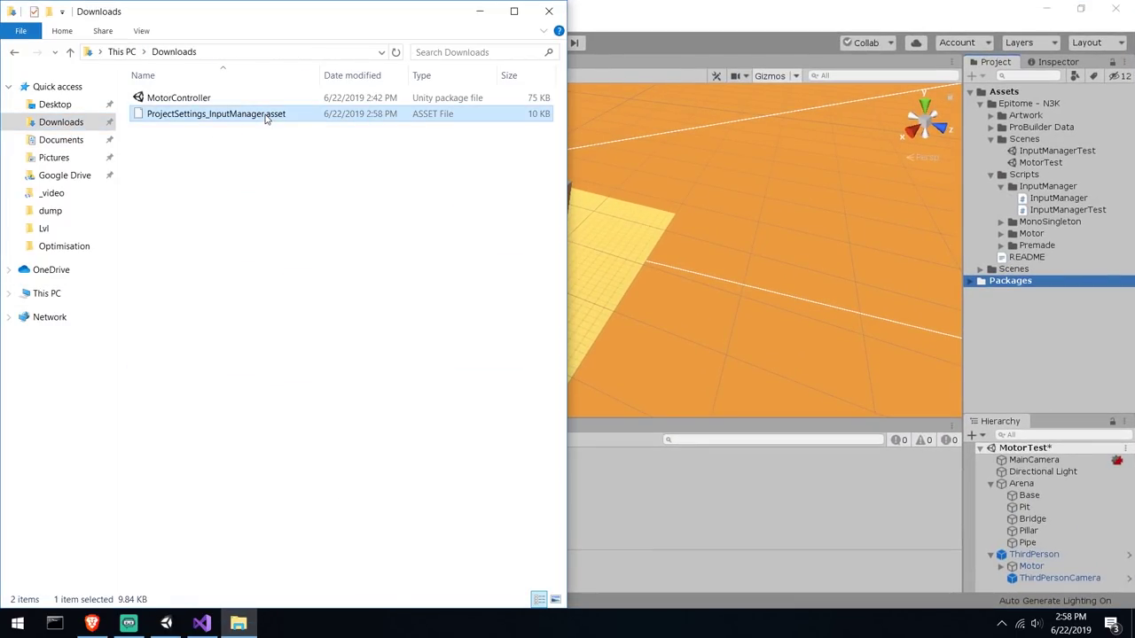
{"action": "key", "text": "alt+Left"}
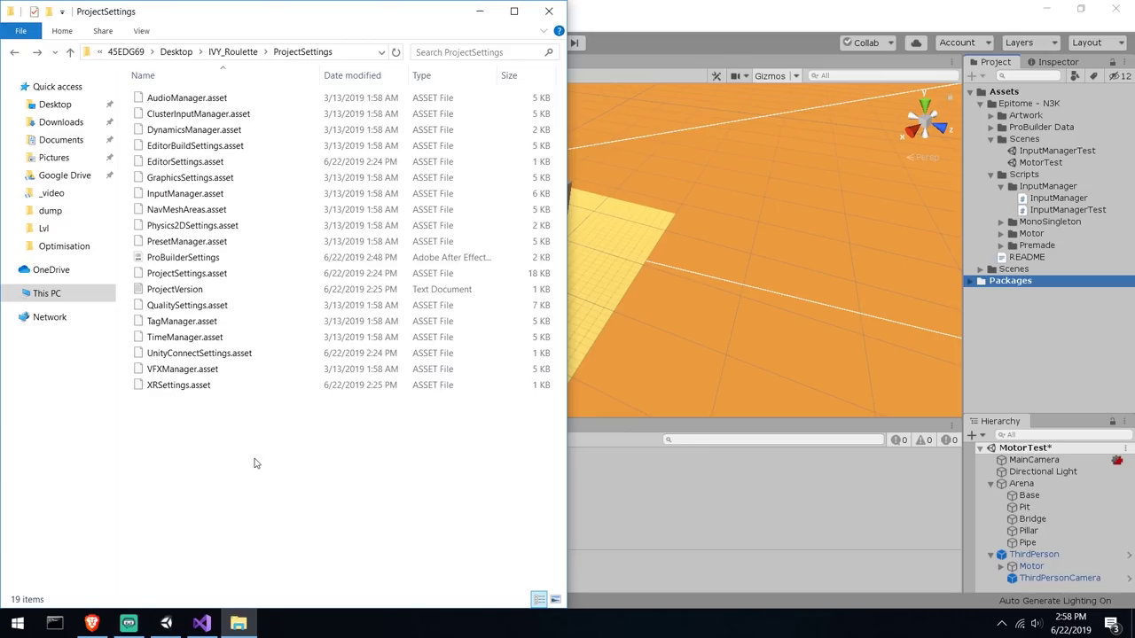
{"action": "key", "text": "ctrl+v"}
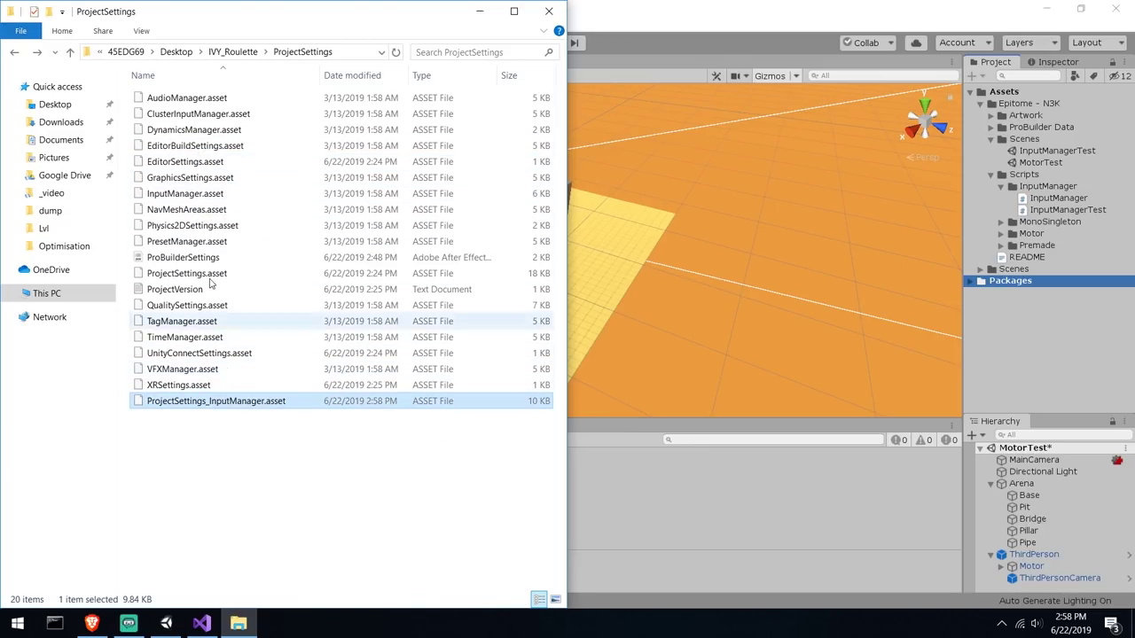
Rename the pasted asset by removing its ProjectSettings_ prefix, accepting the suggested name InputManager (2).asset
{"action": "key", "text": "F2"}
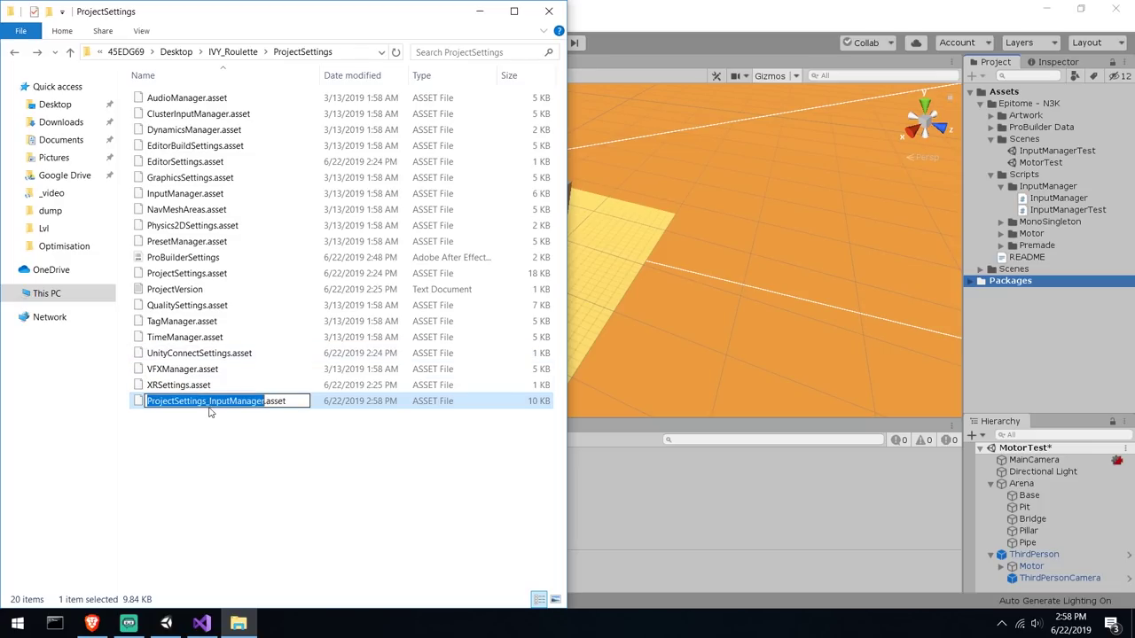
{"action": "key", "text": "BackSpace"}
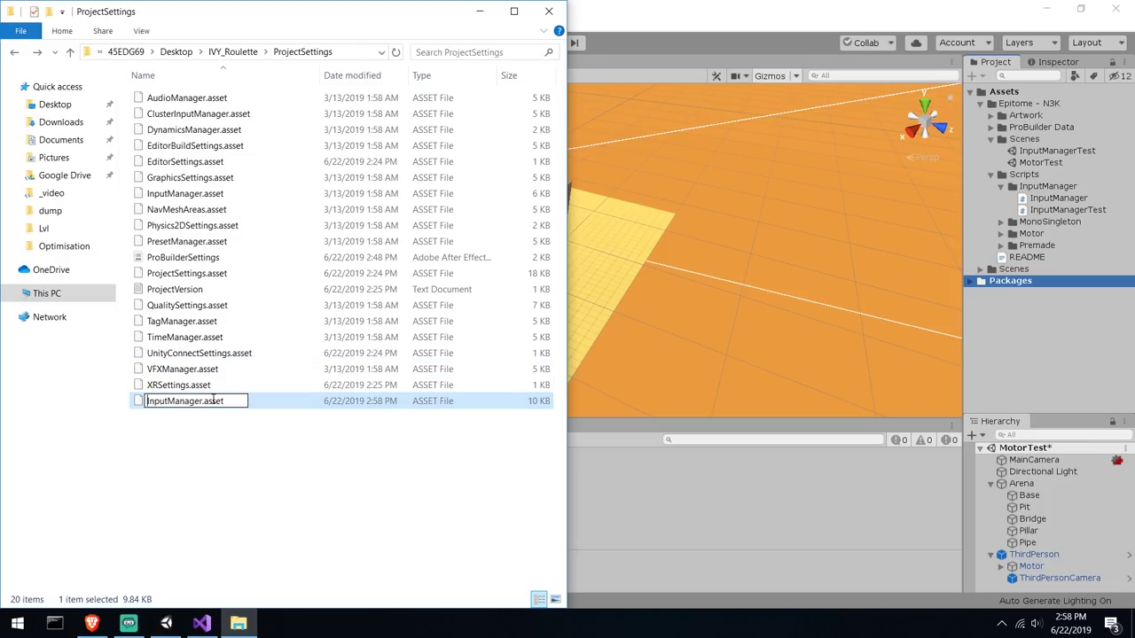
{"action": "key", "text": "Return"}
{"action": "left_click", "coordinate": [316, 368]}
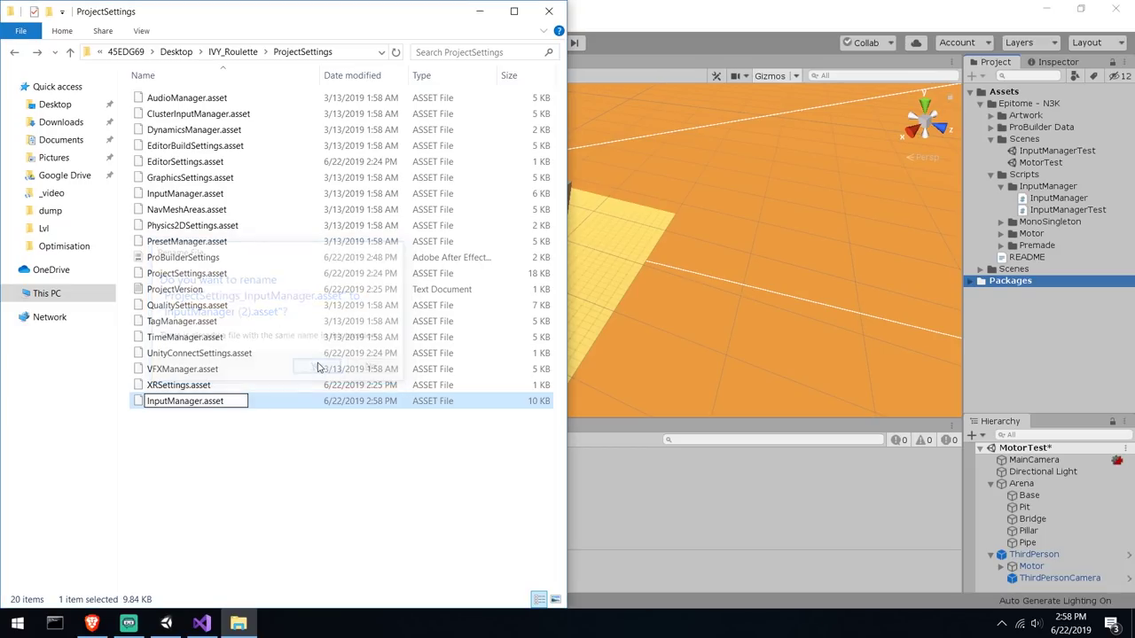
Delete the project's original InputManager.asset and rename InputManager (2).asset to InputManager.asset
{"action": "left_click", "coordinate": [209, 209]}
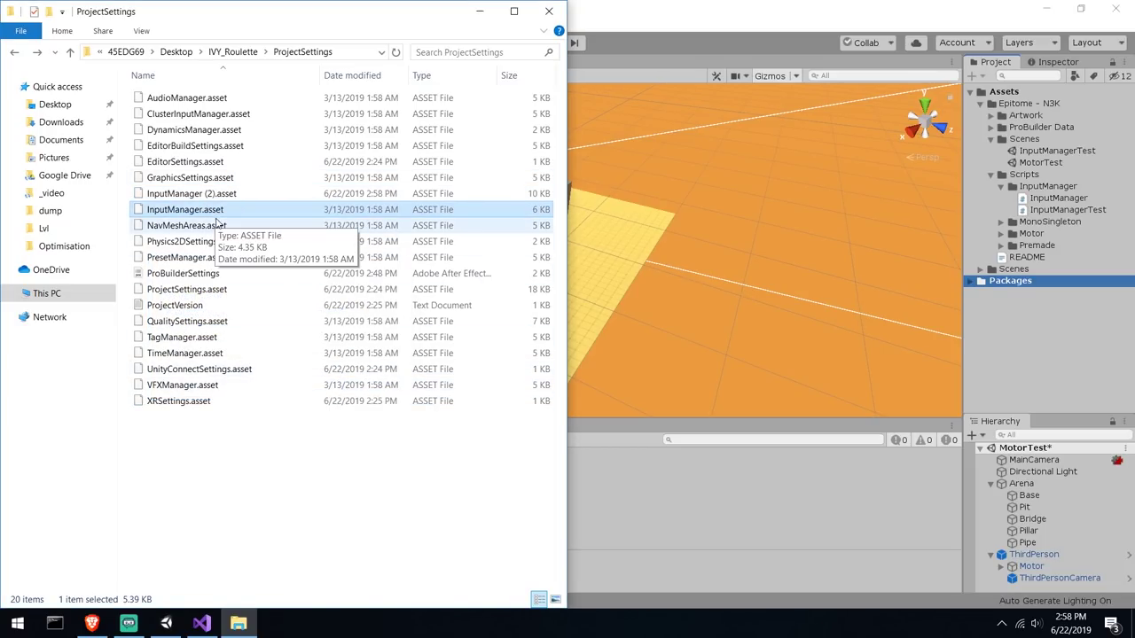
{"action": "key", "text": "Delete"}
{"action": "left_click", "coordinate": [209, 193]}
{"action": "key", "text": "F2"}
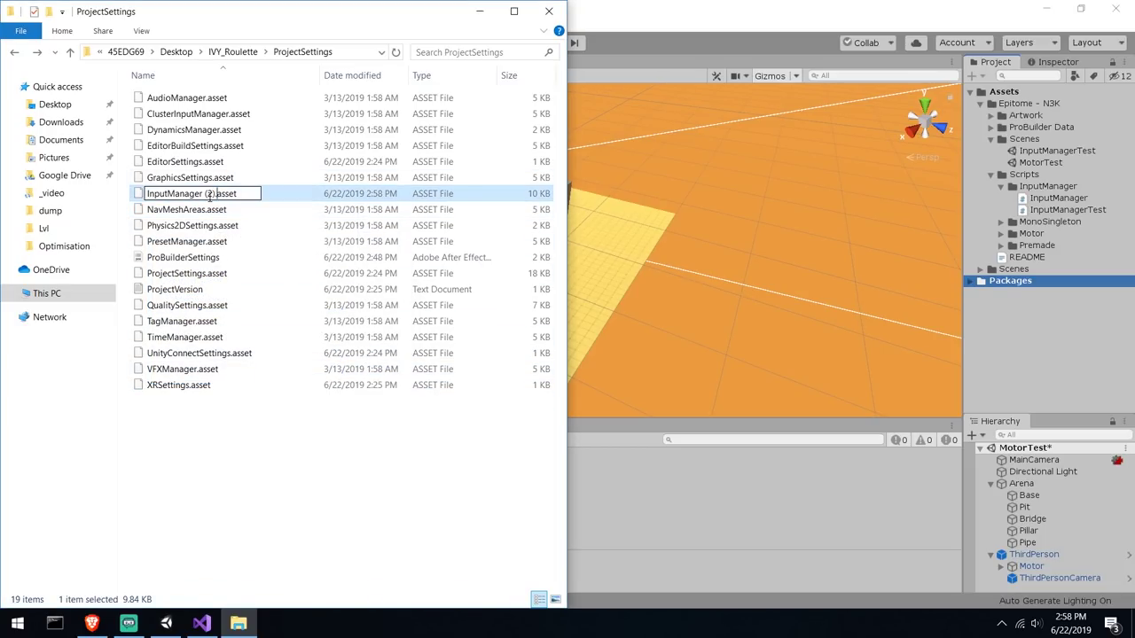
{"action": "key", "text": "BackSpace"}
{"action": "key", "text": "Return"}
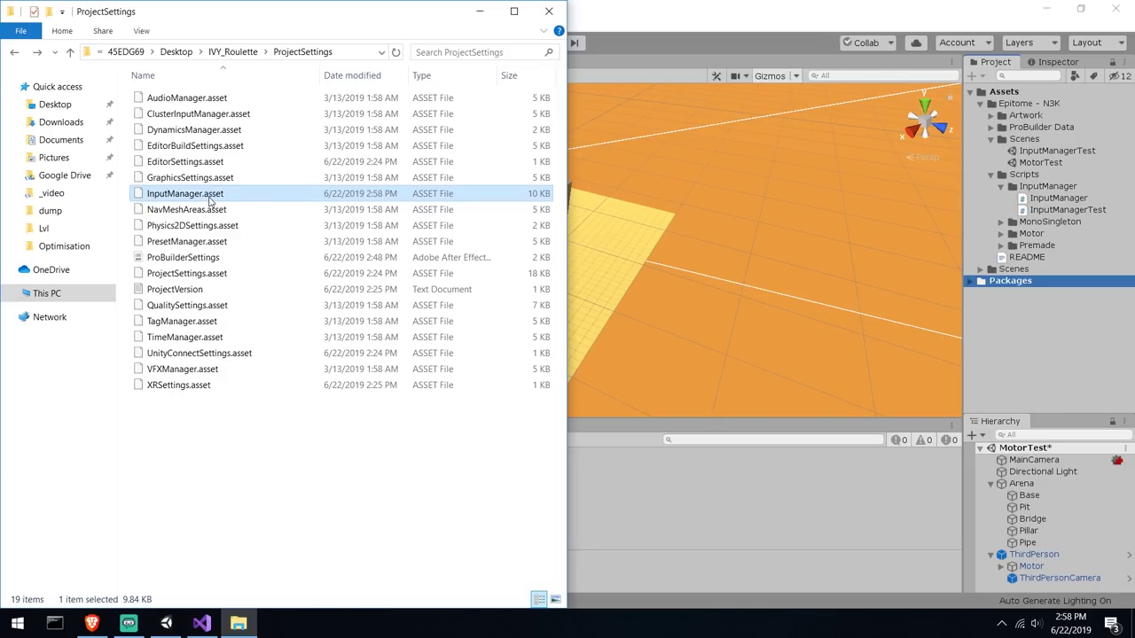
Switch back to Unity and close the IVY_Roulette project, saving the modified MotorTest scene
{"action": "left_click", "coordinate": [957, 6]}
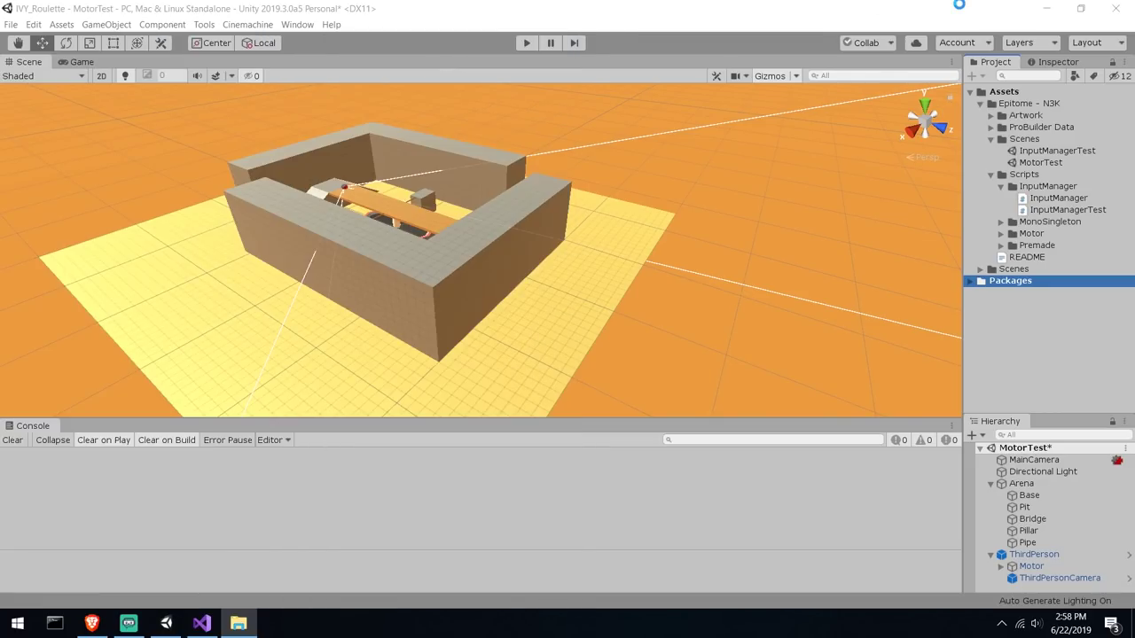
{"action": "left_click", "coordinate": [1116, 9]}
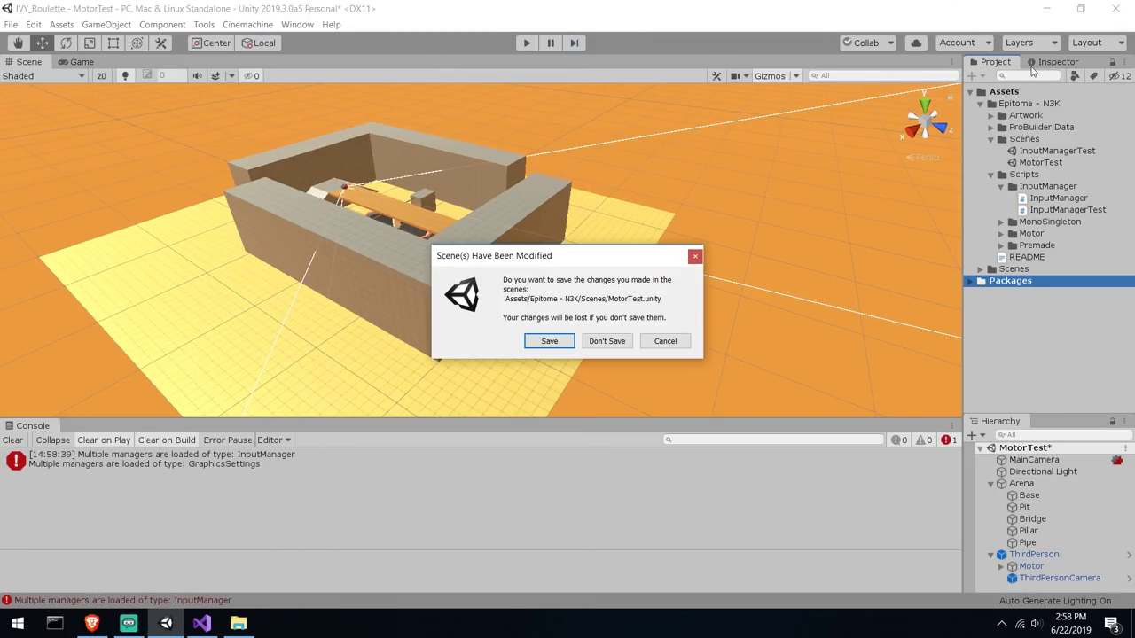
{"action": "left_click", "coordinate": [567, 343]}
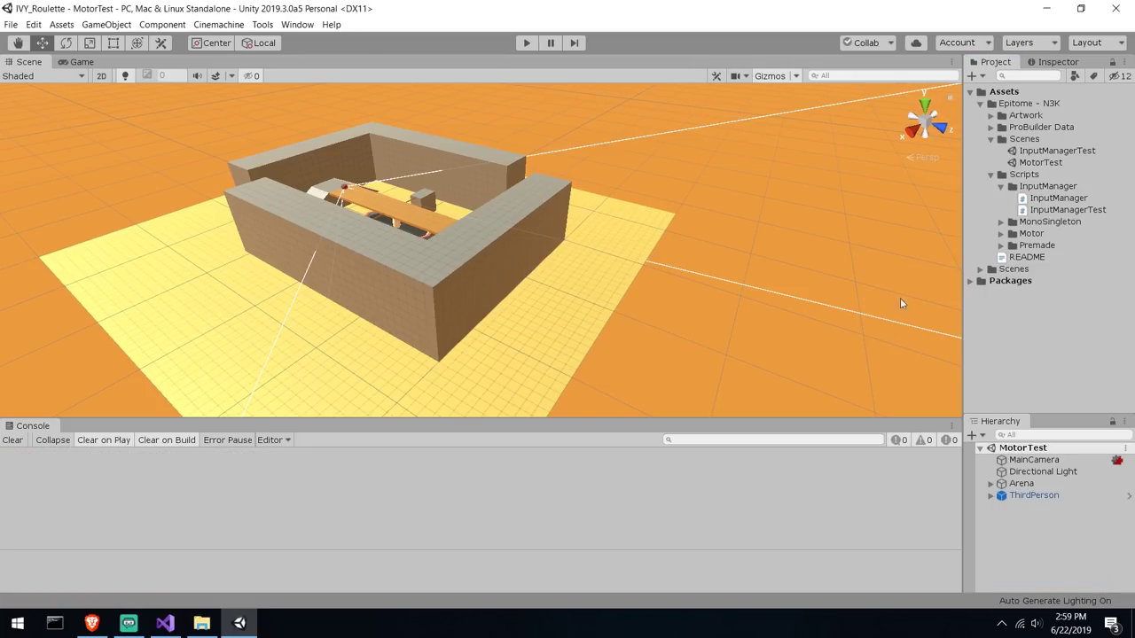
Examine the project's Input axes in the Project Settings, including the joystick, keyboard and ability button entries
{"action": "left_click", "coordinate": [11, 24]}
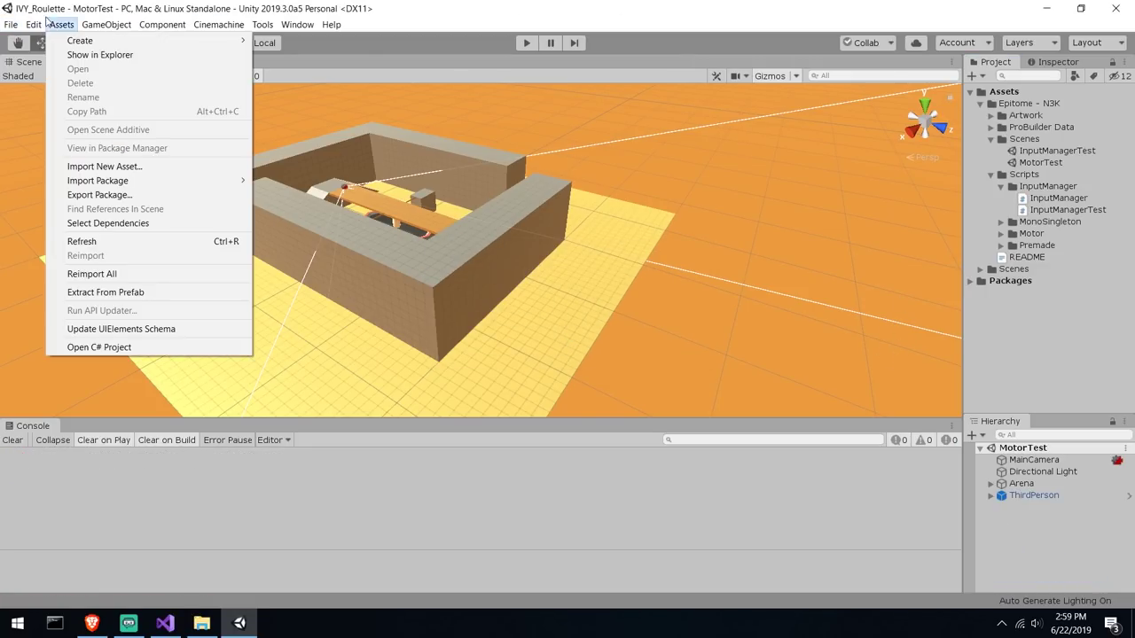
{"action": "left_click", "coordinate": [117, 372]}
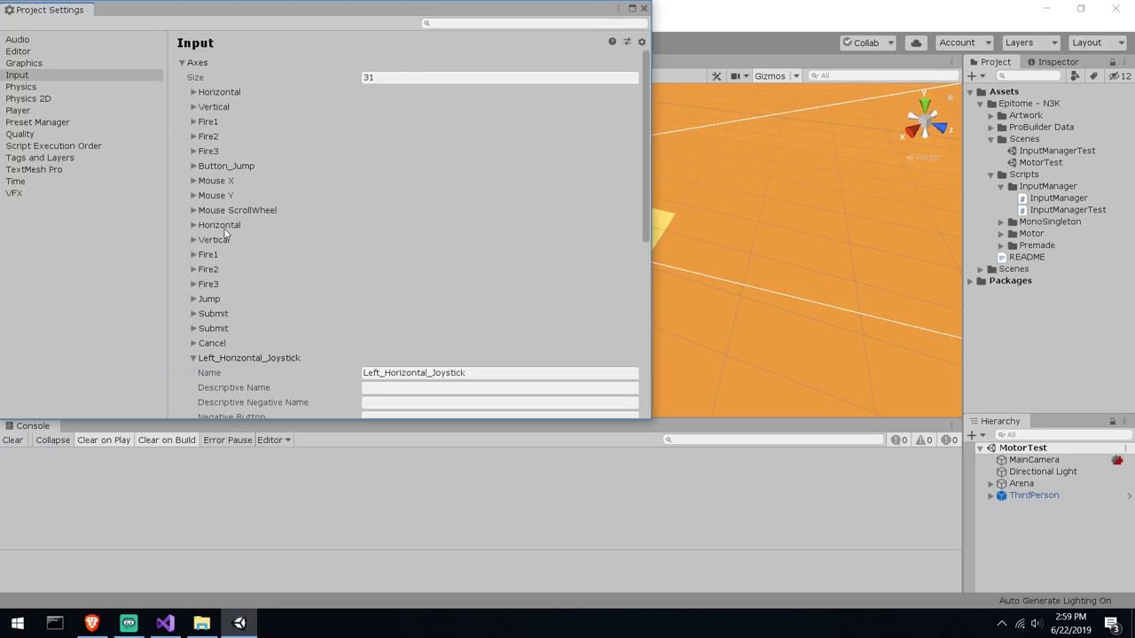
{"action": "scroll", "coordinate": [225, 233], "scroll_direction": "down", "scroll_amount": 5}
{"action": "left_click", "coordinate": [193, 183]}
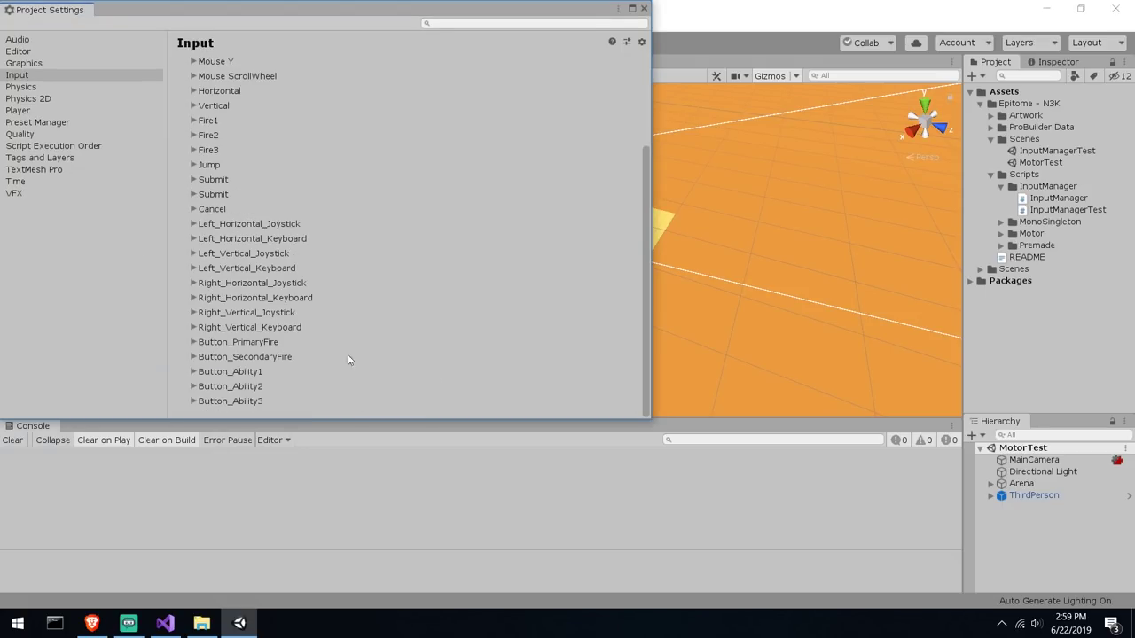
{"action": "left_click", "coordinate": [643, 8]}
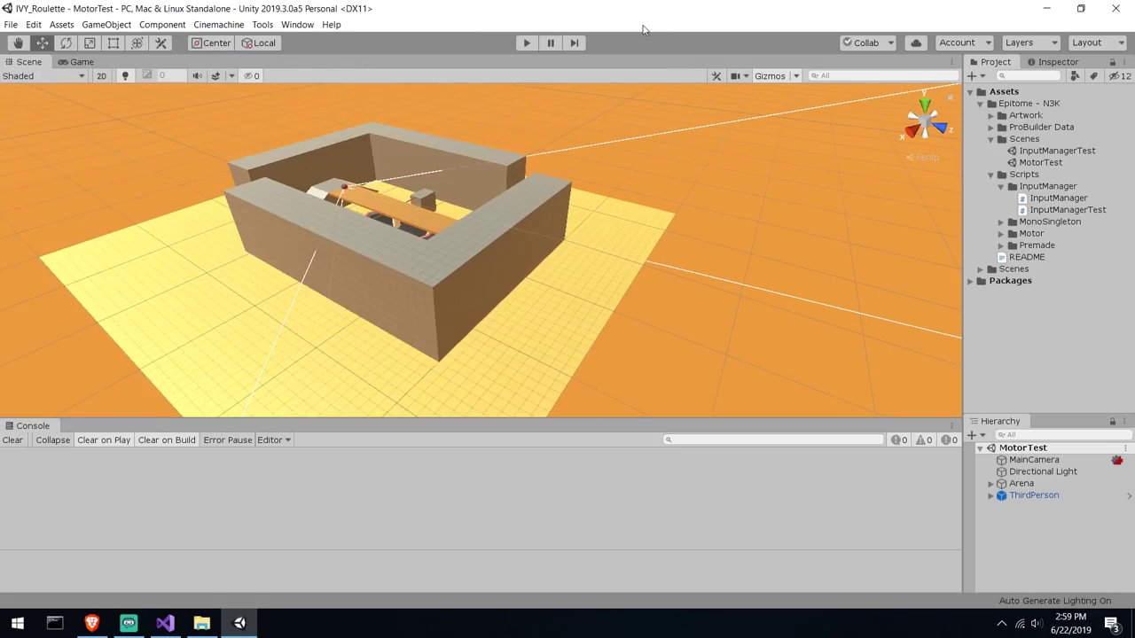
Play-test the MotorTest scene, stop it and clear the console messages
{"action": "left_click", "coordinate": [526, 42]}
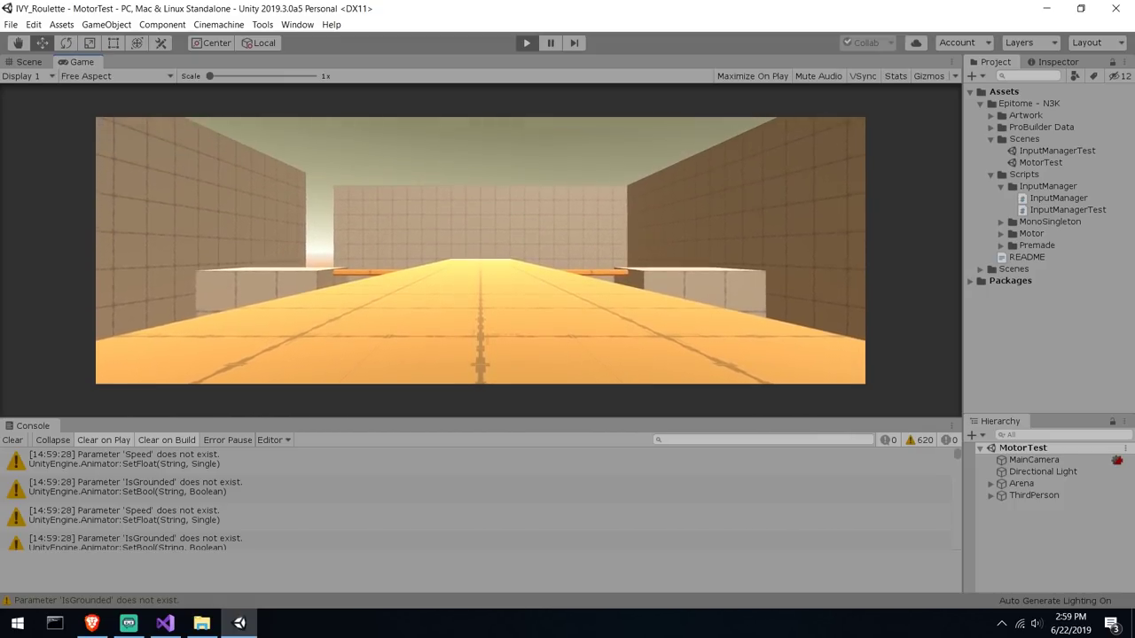
{"action": "key", "text": "super"}
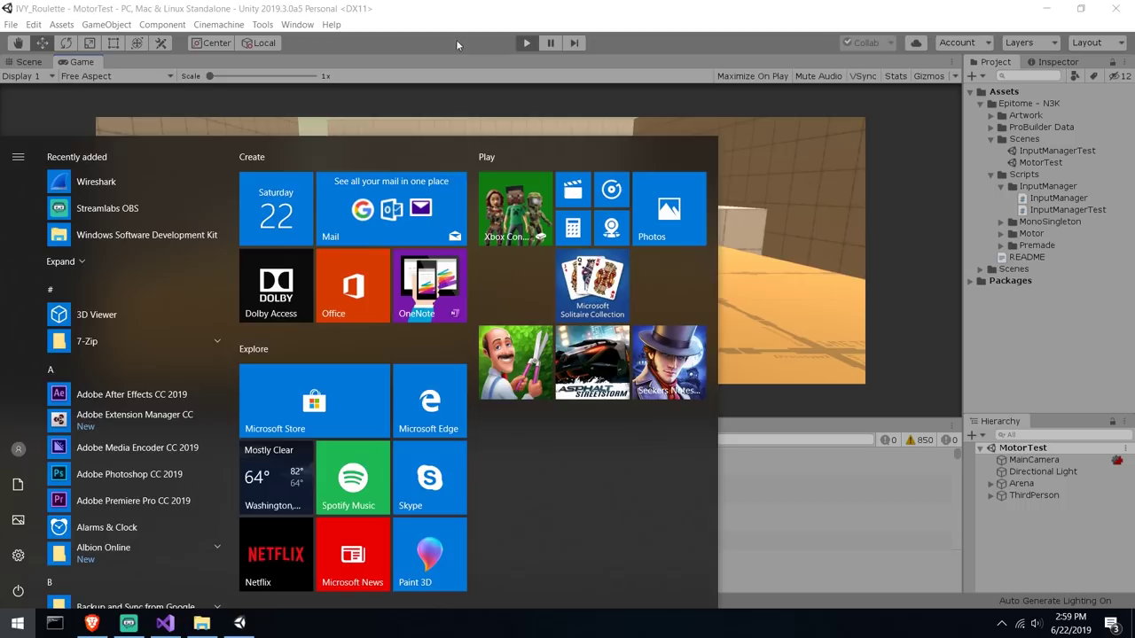
{"action": "left_click", "coordinate": [526, 44]}
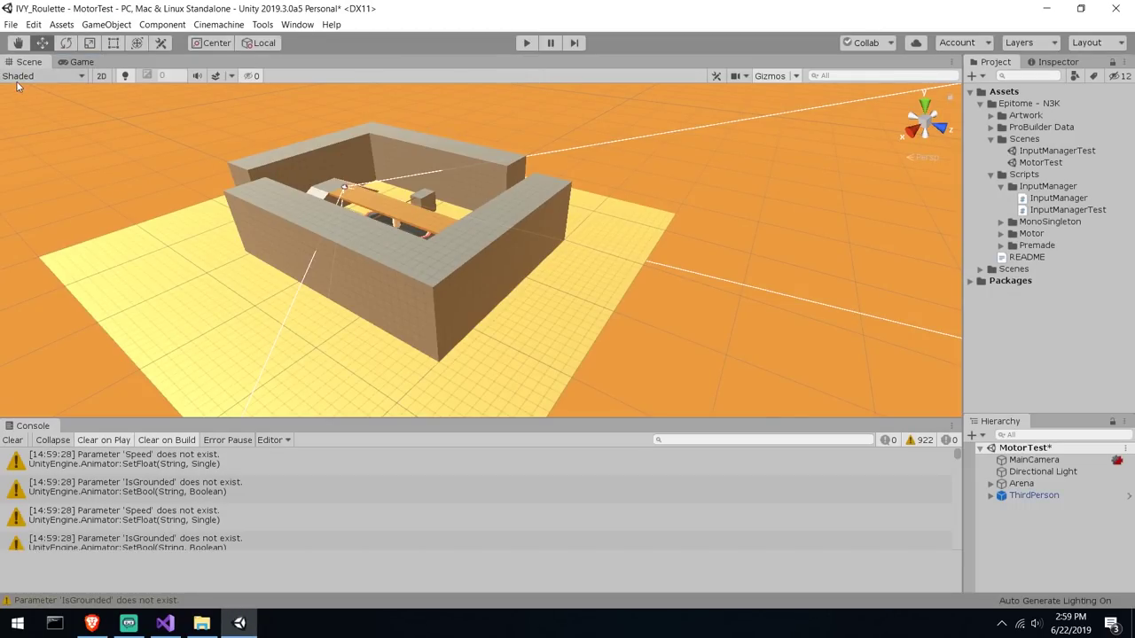
{"action": "left_click", "coordinate": [12, 440]}
Reopen the MotorTest scene from the Scenes folder, saving its pending changes
{"action": "scroll", "coordinate": [499, 311], "scroll_direction": "up", "scroll_amount": 5}
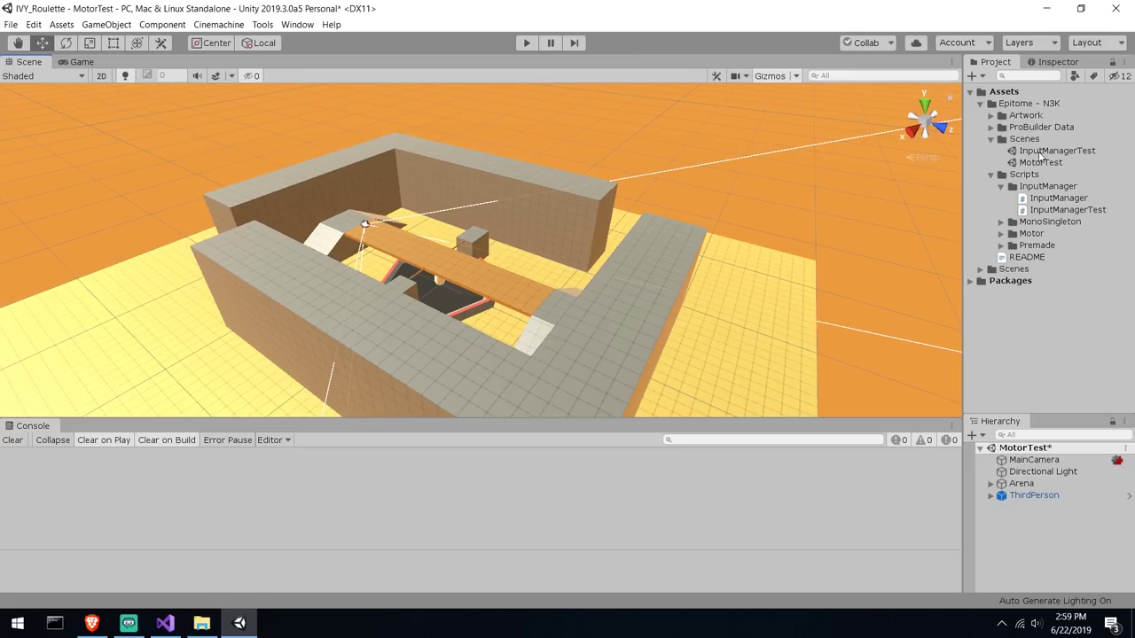
{"action": "double_click", "coordinate": [1055, 151]}
{"action": "left_click", "coordinate": [697, 256]}
{"action": "double_click", "coordinate": [1039, 163]}
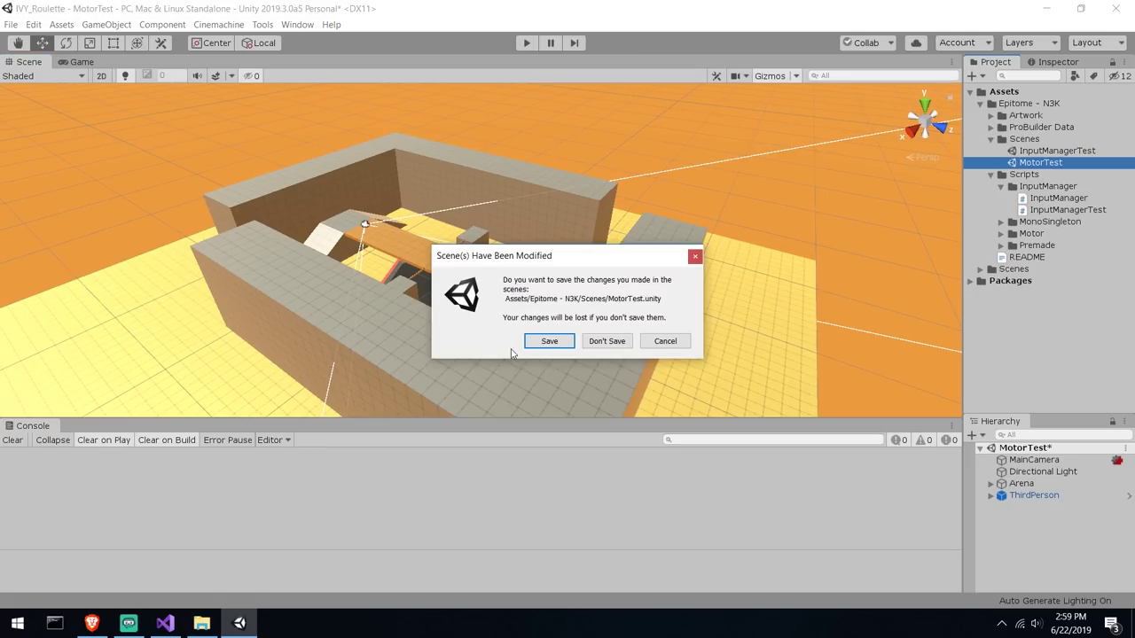
{"action": "left_click", "coordinate": [550, 342]}
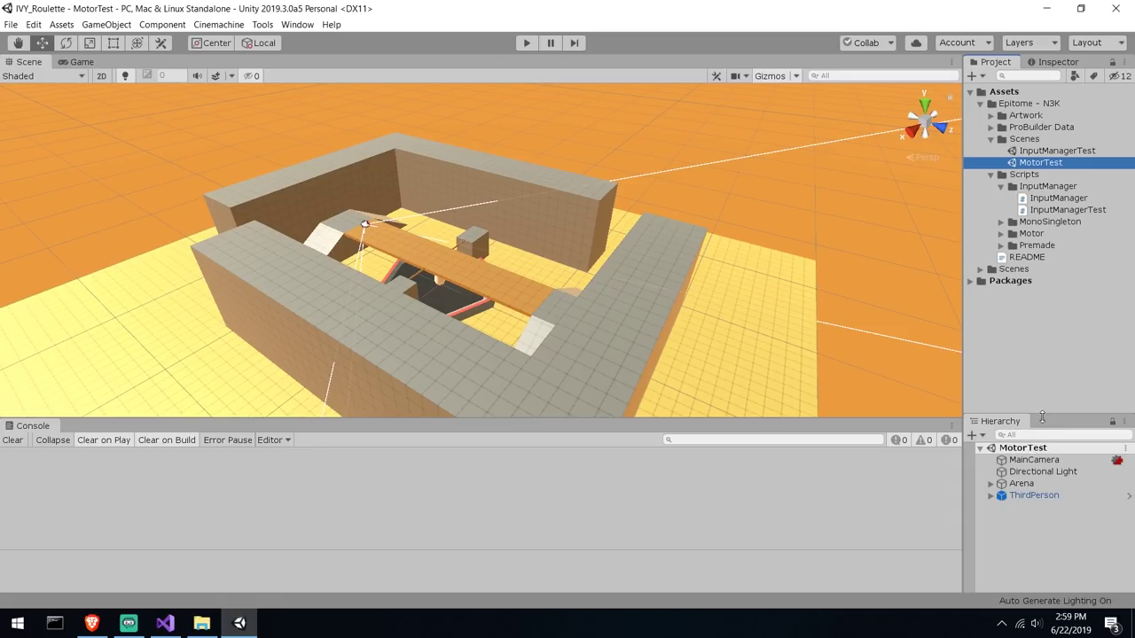
Enlarge the Hierarchy, expand the ThirdPerson object and frame its ThirdPersonCamera in the Scene view
{"action": "left_click_drag", "start_coordinate": [1042, 417], "coordinate": [1042, 268]}
{"action": "left_click", "coordinate": [988, 345]}
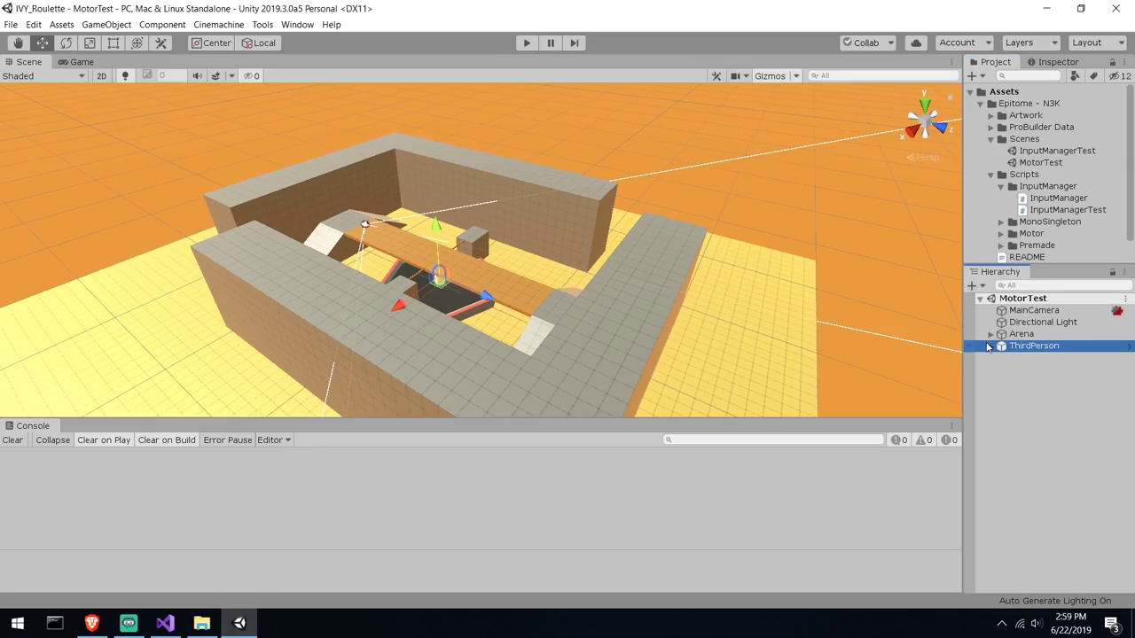
{"action": "left_click", "coordinate": [990, 345]}
{"action": "double_click", "coordinate": [1055, 368]}
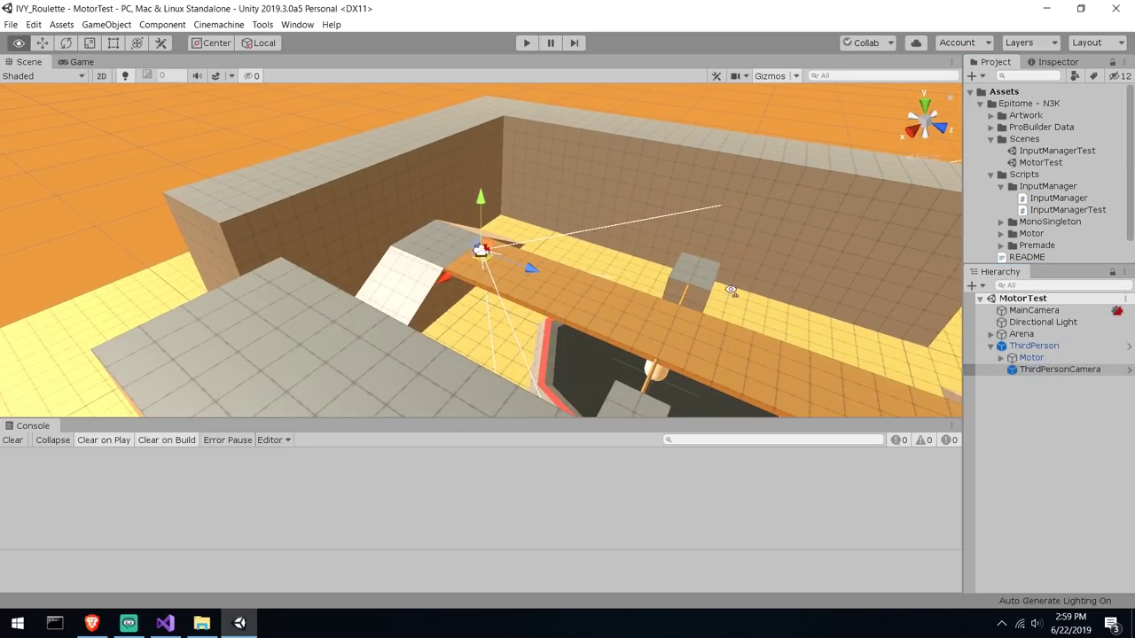
{"action": "right_click_drag", "start_coordinate": [730, 291], "coordinate": [754, 241]}
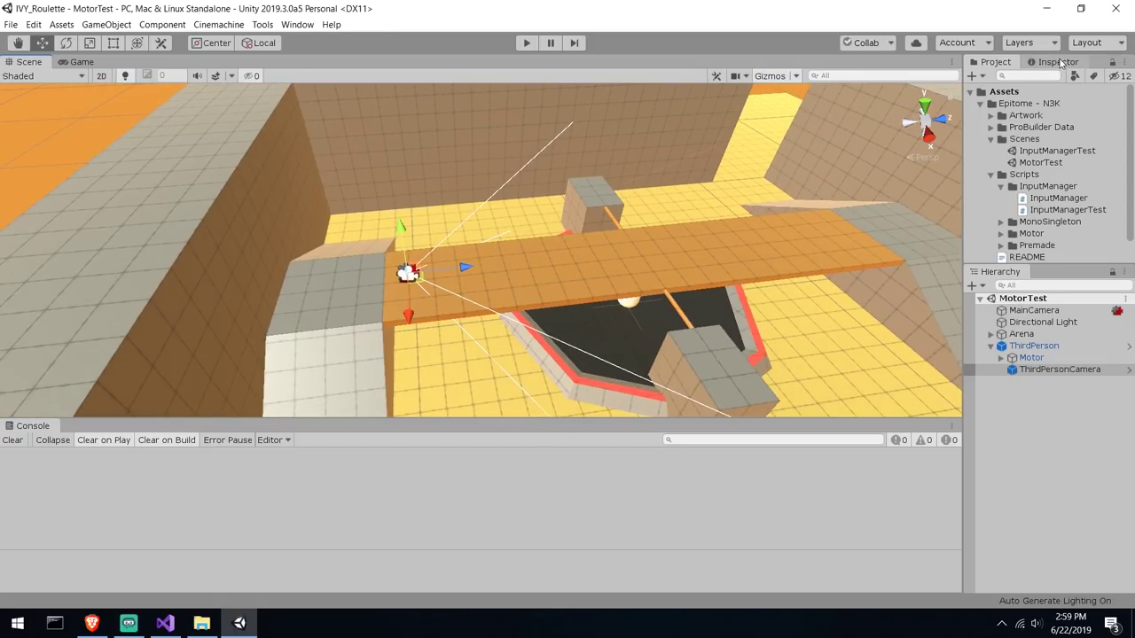
Dock the Inspector in its own full-height column beside the Project window, keeping the Hierarchy beneath the Project
{"action": "left_click", "coordinate": [1061, 63]}
{"action": "left_click_drag", "start_coordinate": [1042, 264], "coordinate": [1042, 325]}
{"action": "left_click_drag", "start_coordinate": [1047, 68], "coordinate": [1008, 253]}
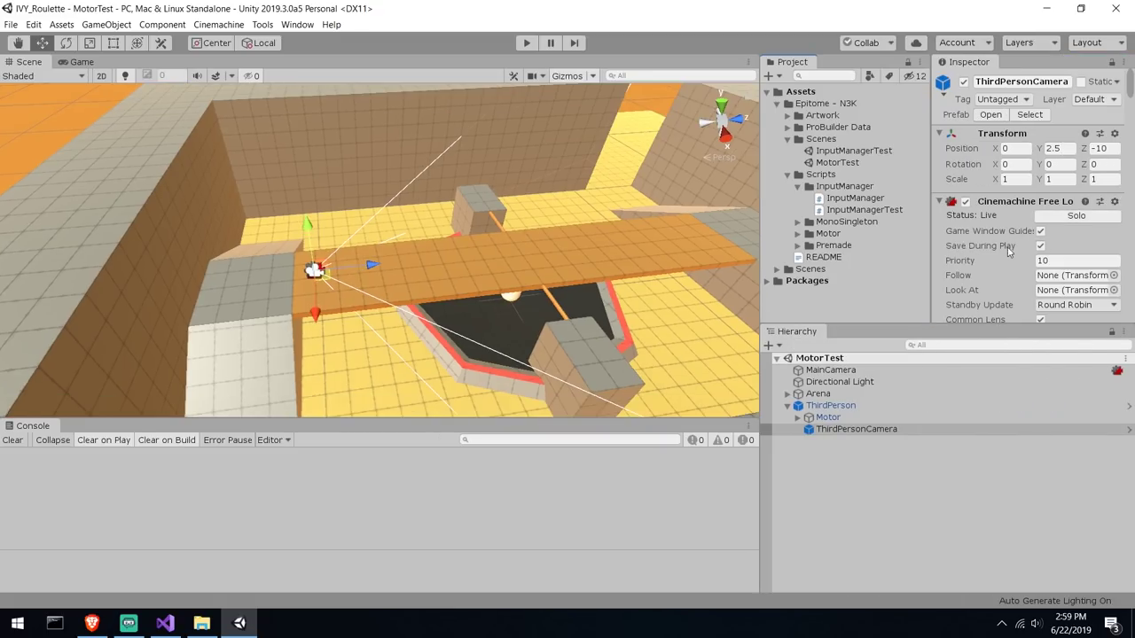
{"action": "left_click_drag", "start_coordinate": [829, 335], "coordinate": [808, 320]}
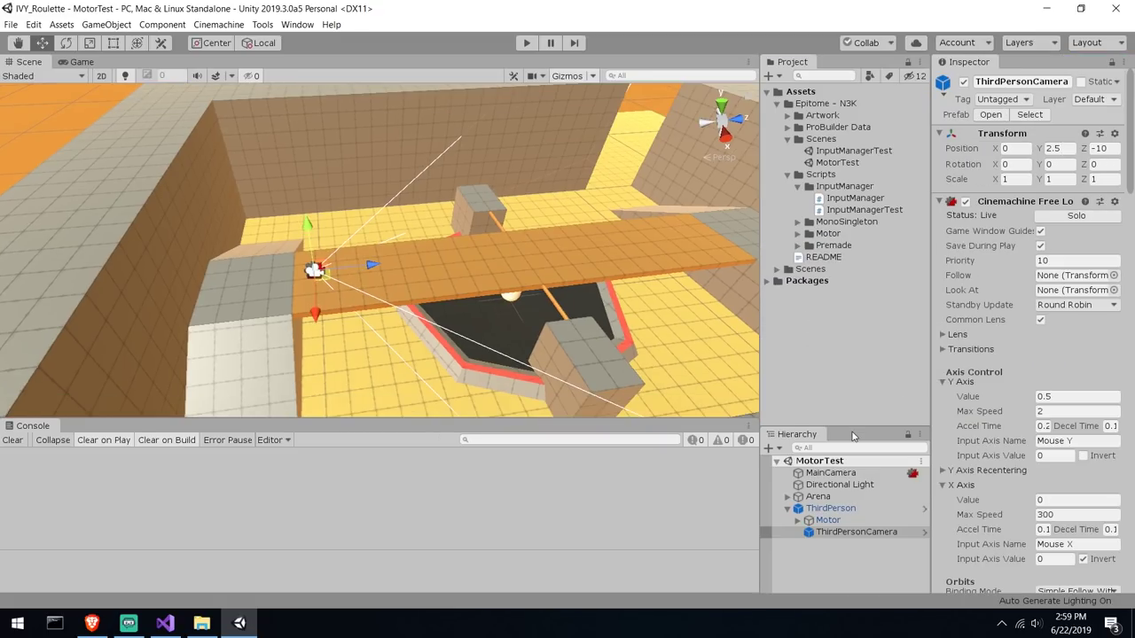
{"action": "left_click_drag", "start_coordinate": [852, 433], "coordinate": [831, 284]}
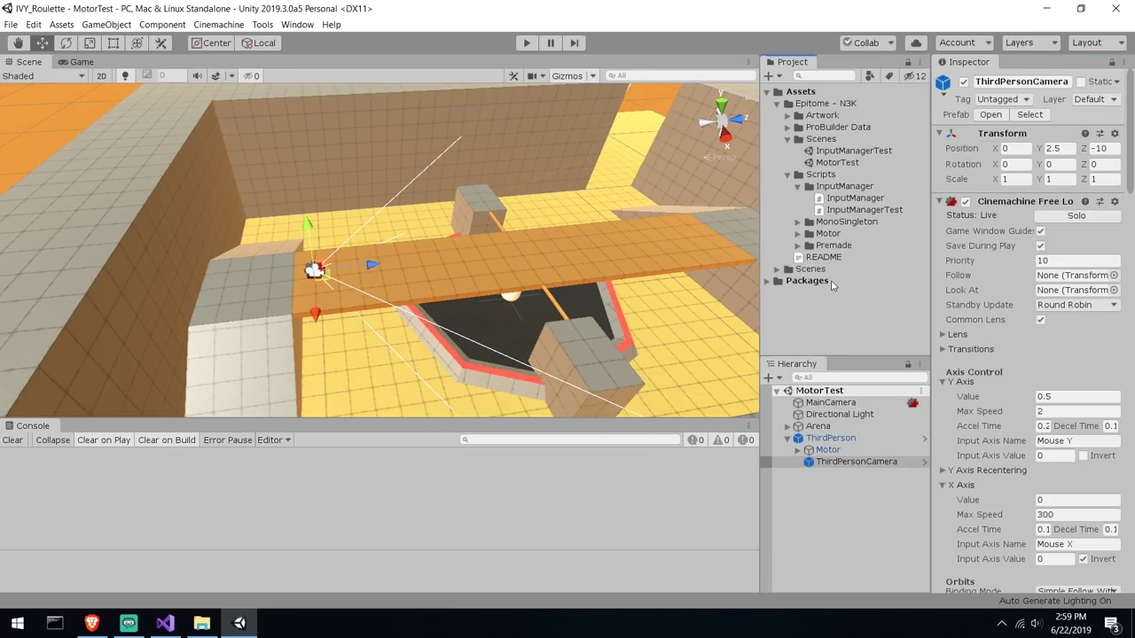
Assign the Motor object as both the Follow and Look At target of the ThirdPersonCamera's Cinemachine Free Look component
{"action": "left_click", "coordinate": [838, 464]}
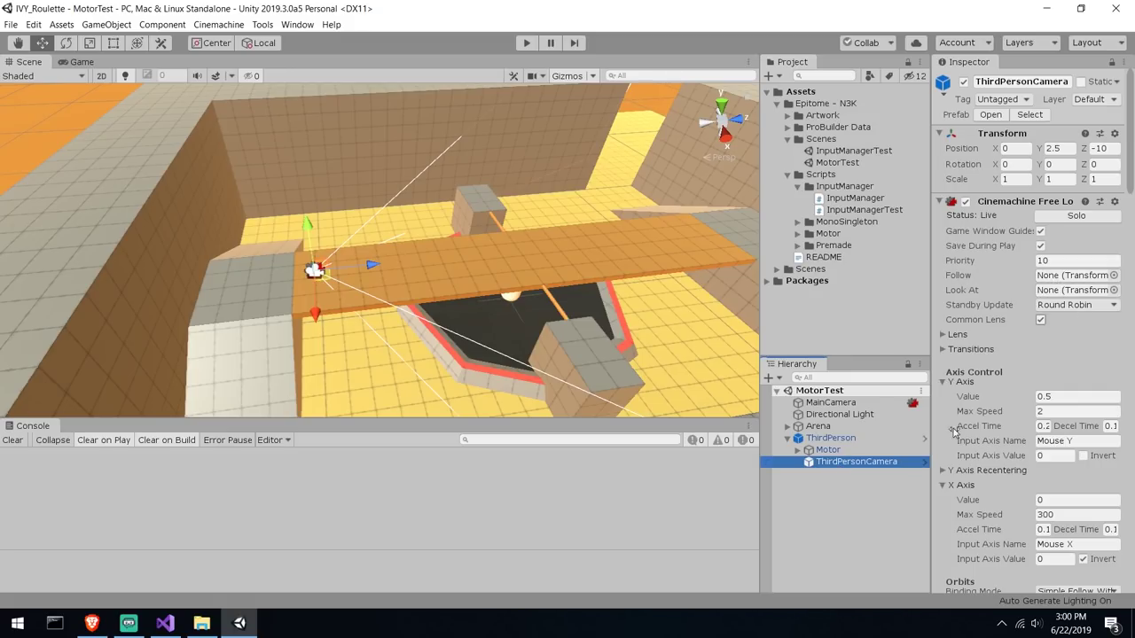
{"action": "left_click_drag", "start_coordinate": [854, 452], "coordinate": [1085, 331]}
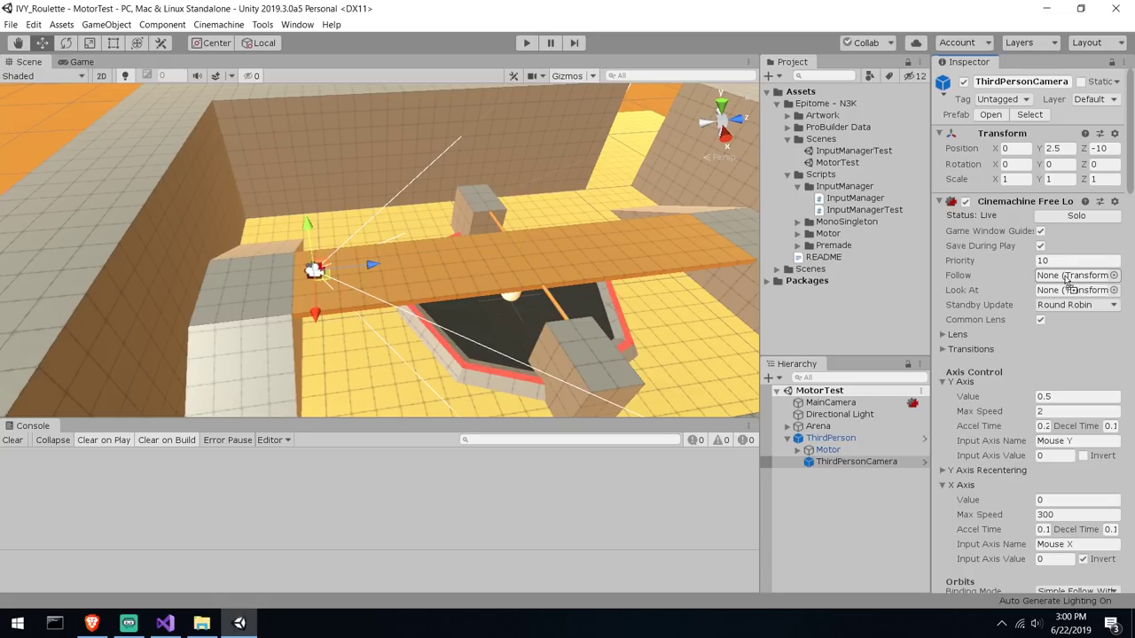
{"action": "left_click_drag", "start_coordinate": [1066, 280], "coordinate": [1067, 279]}
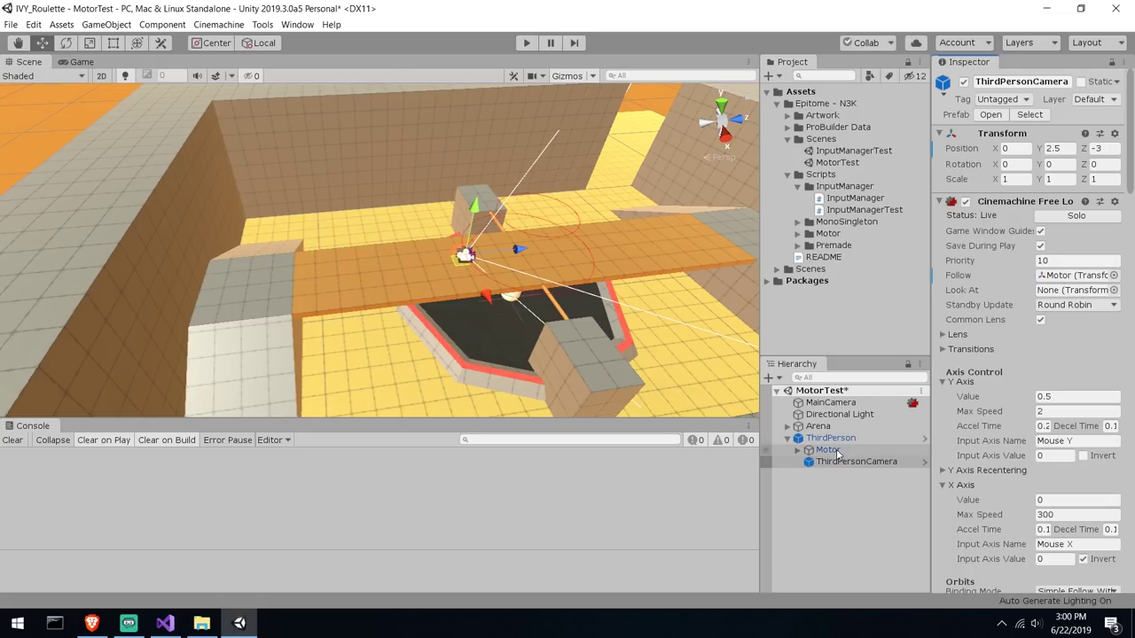
{"action": "left_click_drag", "start_coordinate": [837, 453], "coordinate": [1072, 290]}
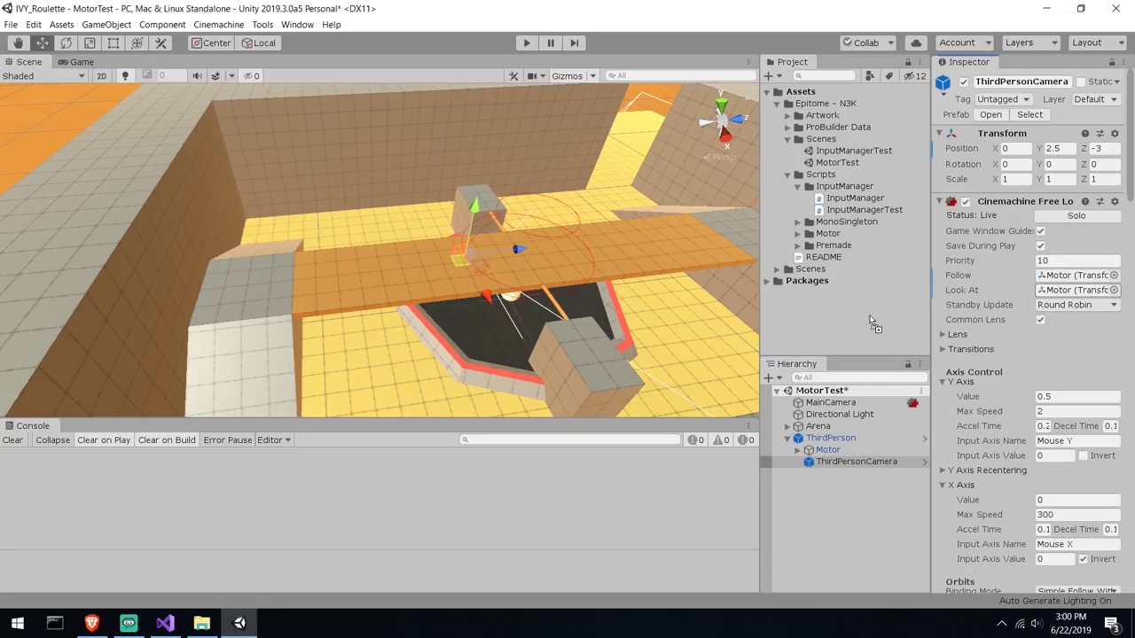
Play the MotorTest scene and move the motor around to test the camera following it
{"action": "scroll", "coordinate": [537, 196], "scroll_direction": "up", "scroll_amount": 4}
{"action": "middle_click_drag", "start_coordinate": [568, 329], "coordinate": [496, 255]}
{"action": "scroll", "coordinate": [496, 255], "scroll_direction": "up", "scroll_amount": 3}
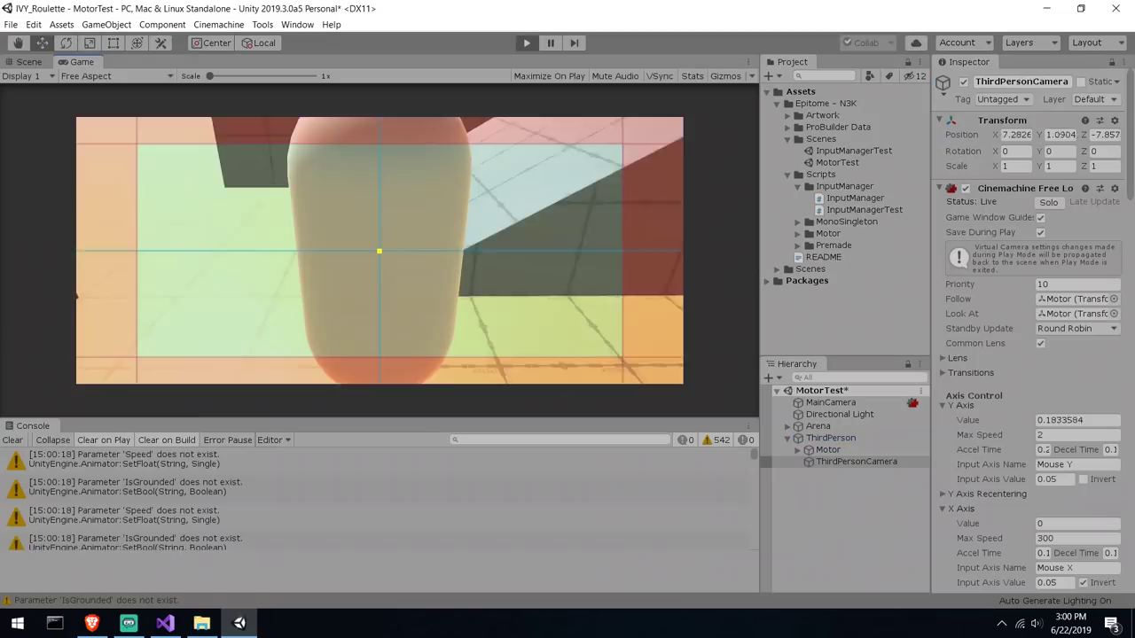
{"action": "key", "text": "w"}
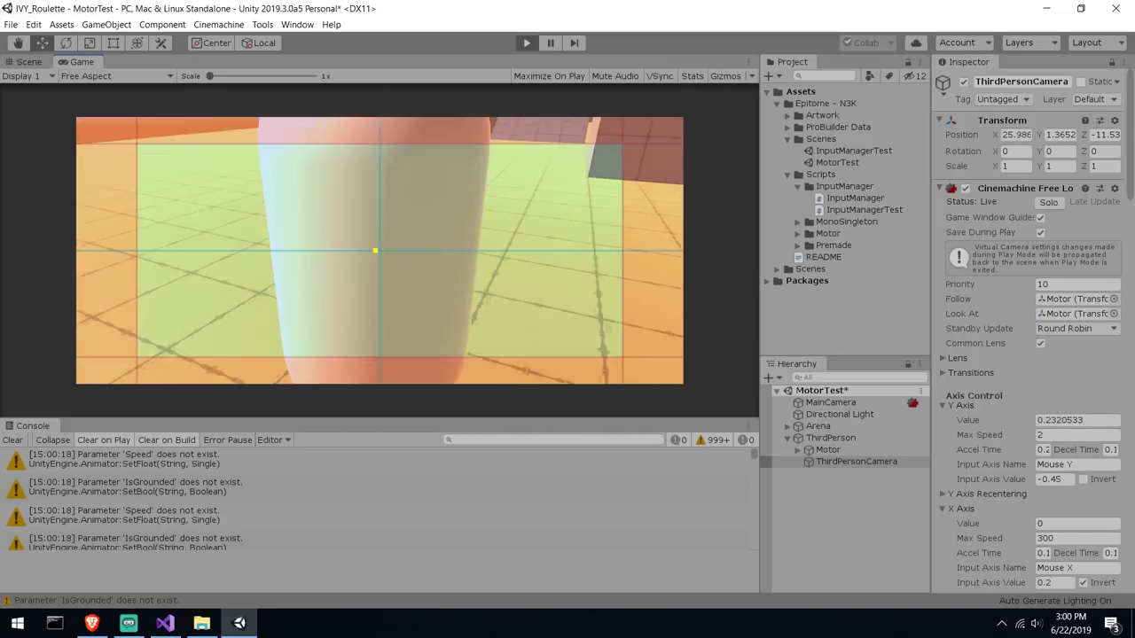
{"action": "key", "text": "super"}
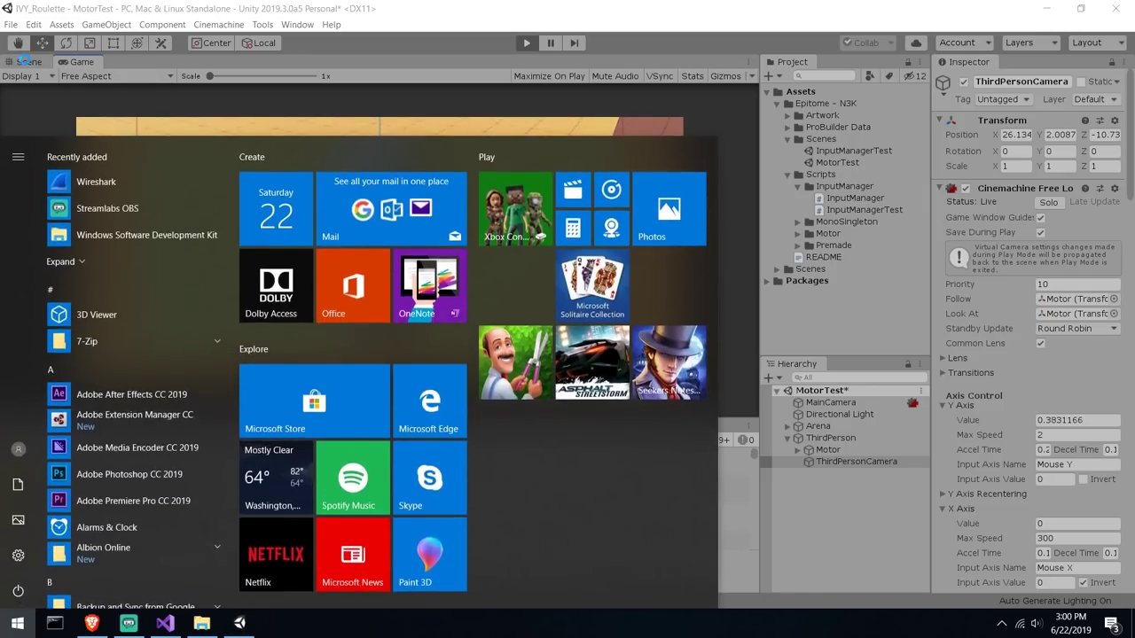
Examine the motor and ThirdPersonCamera in the Scene view during play, collapsing the Cinemachine components before ending the play test
{"action": "left_click", "coordinate": [29, 62]}
{"action": "right_click_drag", "start_coordinate": [232, 253], "coordinate": [440, 239]}
{"action": "mouse_move", "coordinate": [287, 246]}
{"action": "right_mouse_down"}
{"action": "mouse_move", "coordinate": [364, 228]}
{"action": "mouse_move", "coordinate": [303, 234]}
{"action": "right_mouse_up"}
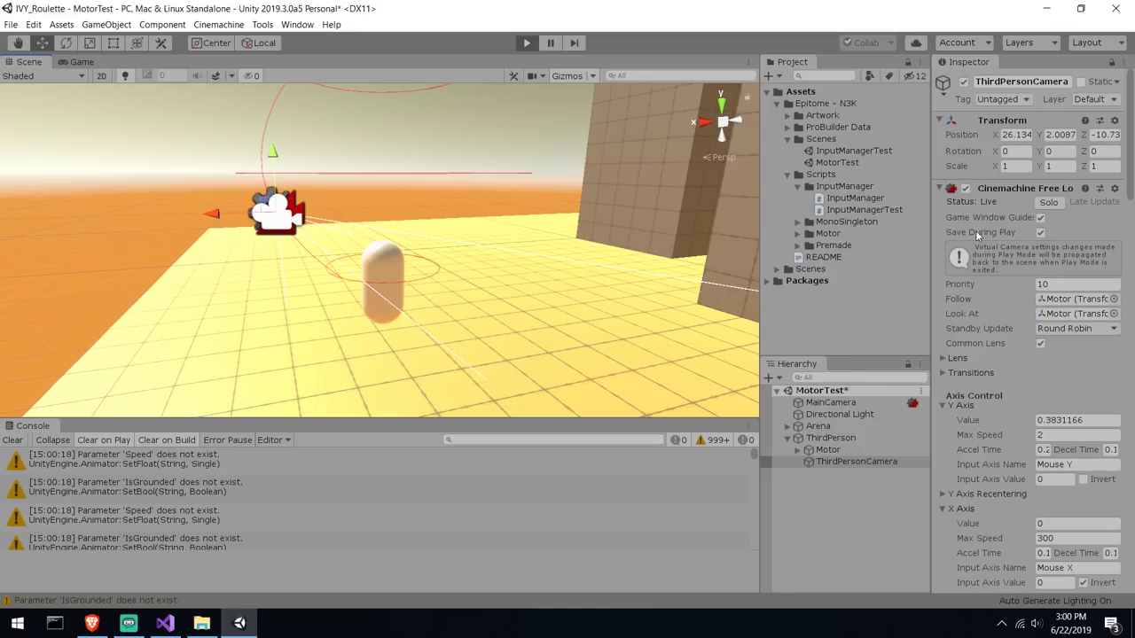
{"action": "left_click", "coordinate": [1021, 189]}
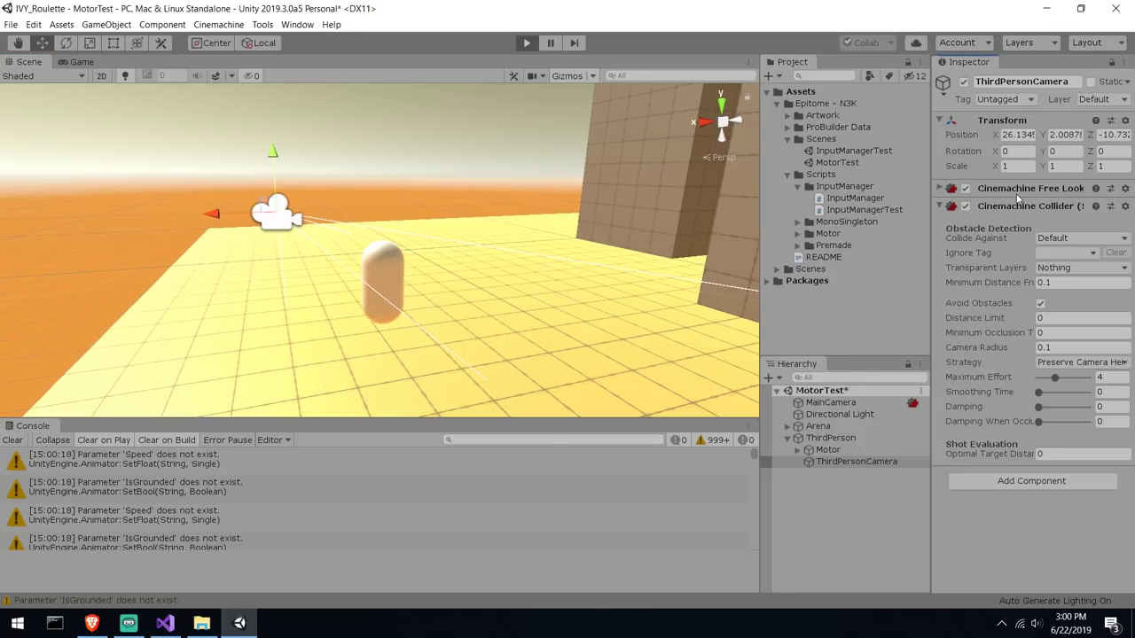
{"action": "left_click", "coordinate": [1002, 207]}
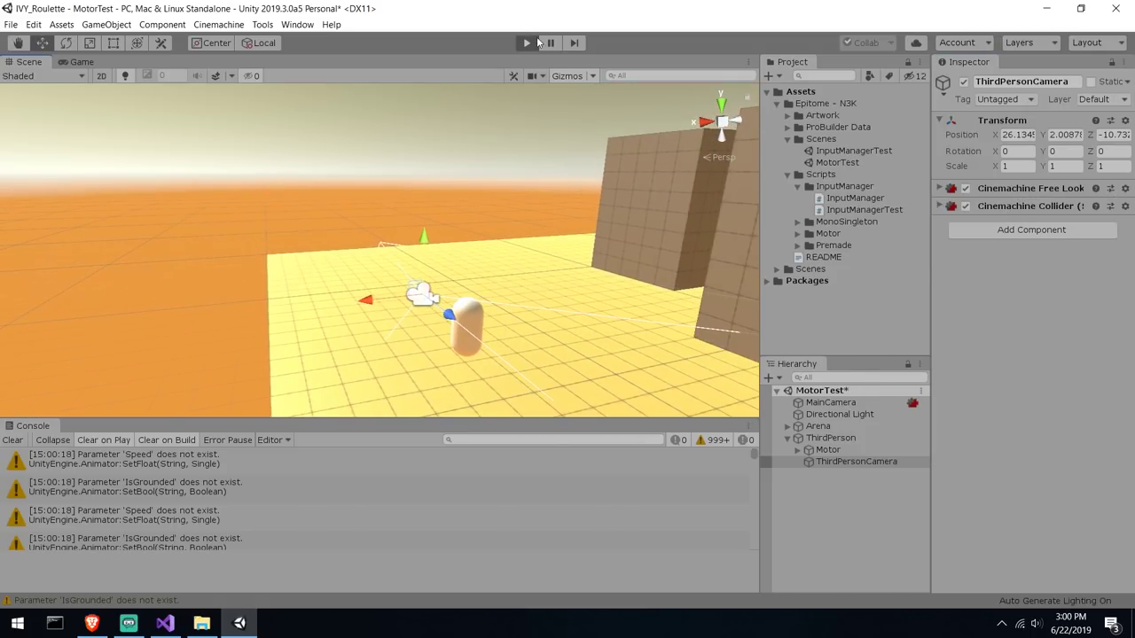
{"action": "left_click", "coordinate": [526, 42]}
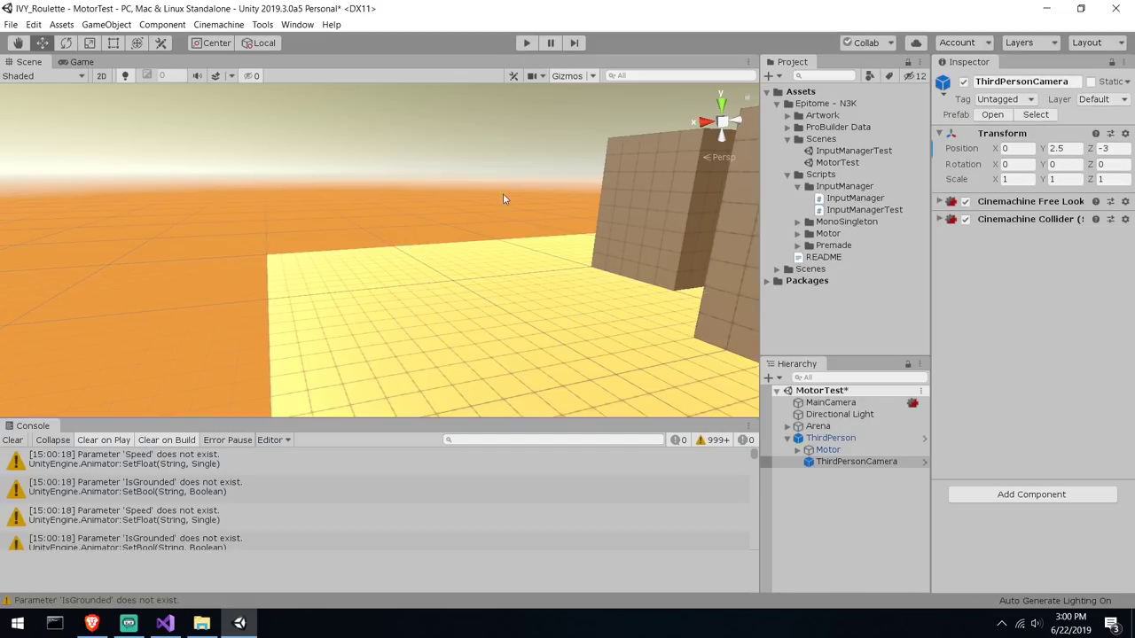
{"action": "right_click_drag", "start_coordinate": [502, 198], "coordinate": [473, 235]}
{"action": "right_click_drag", "start_coordinate": [474, 235], "coordinate": [553, 272]}
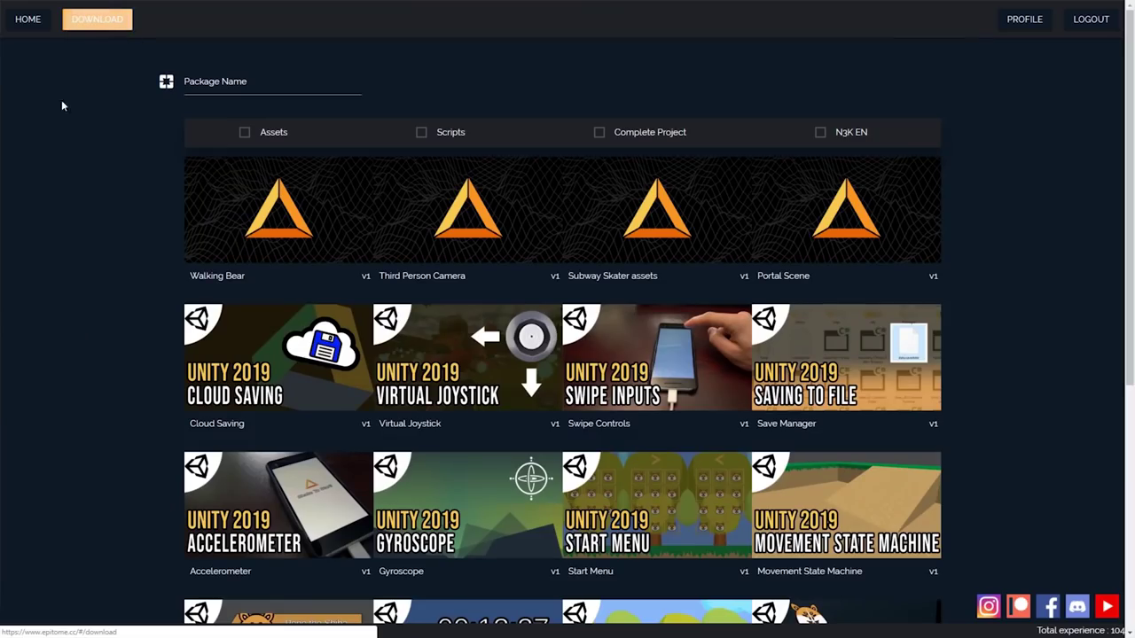
On the Epitome download page, filter the packages by Scripts and open the Virtual Joystick package
{"action": "left_click", "coordinate": [421, 133]}
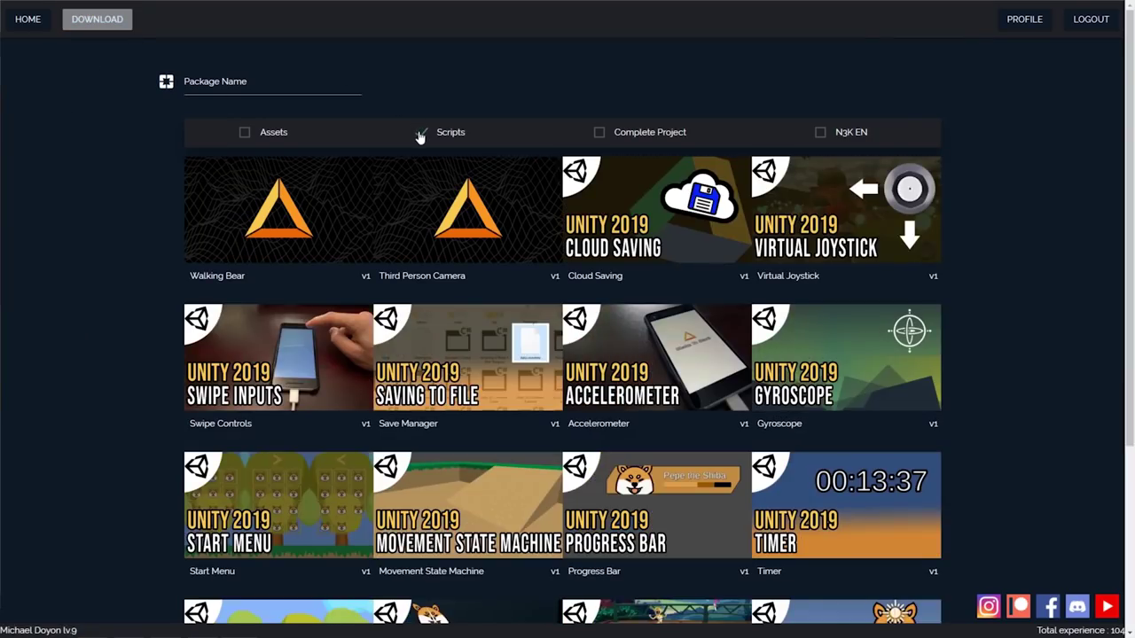
{"action": "left_click", "coordinate": [778, 240]}
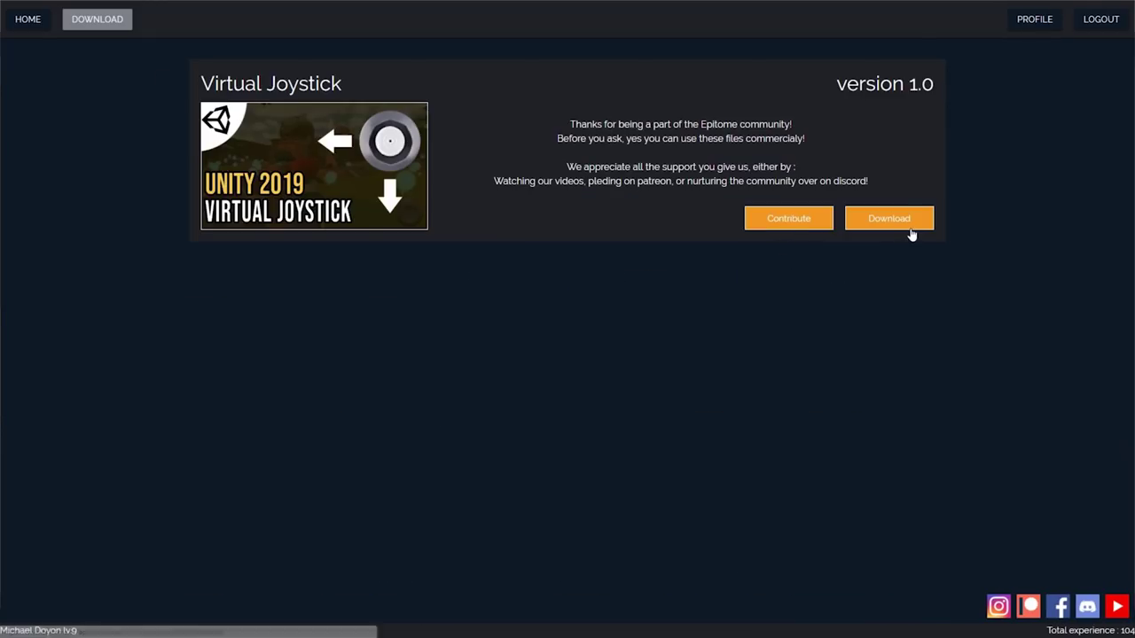